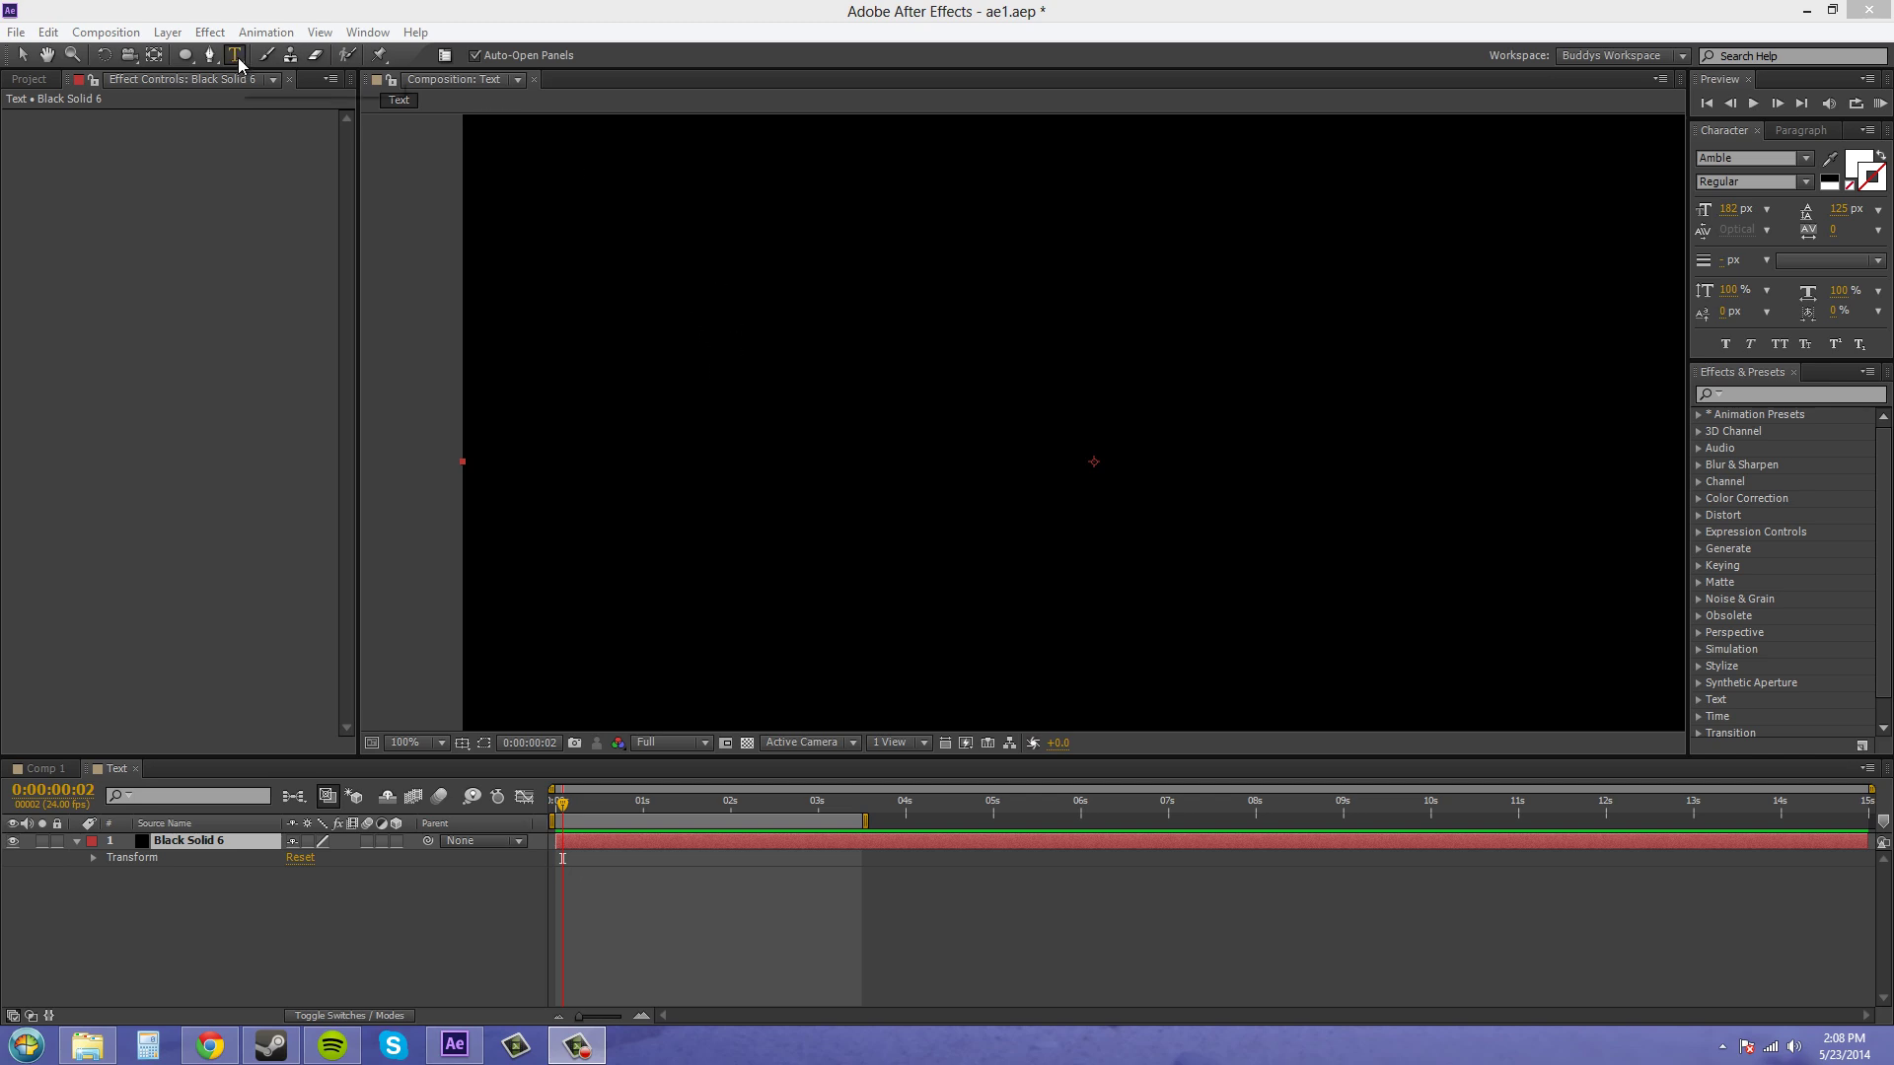
Step: Draw a paragraph text box across most of the composition and show the Paragraph panel
{"action": "left_click_drag", "start_coordinate": [603, 212], "coordinate": [1631, 674]}
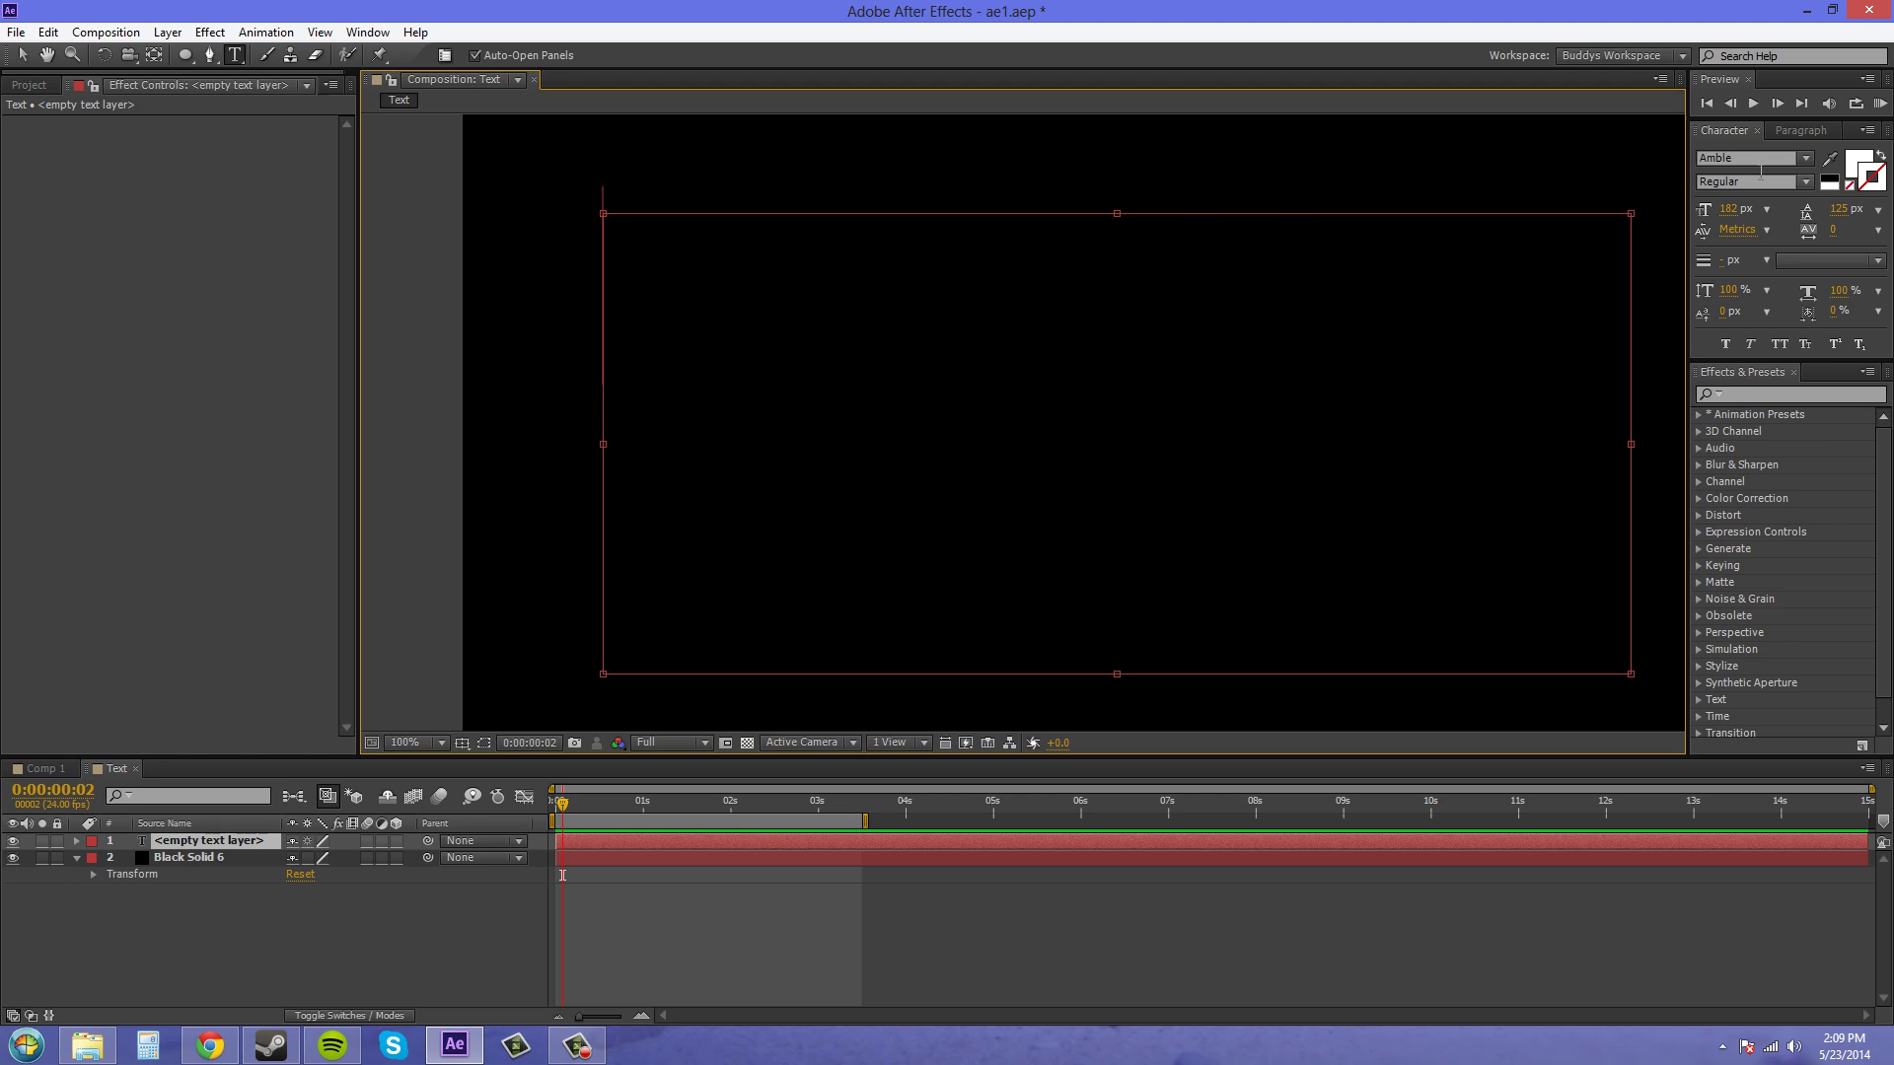
{"action": "left_click", "coordinate": [1801, 131]}
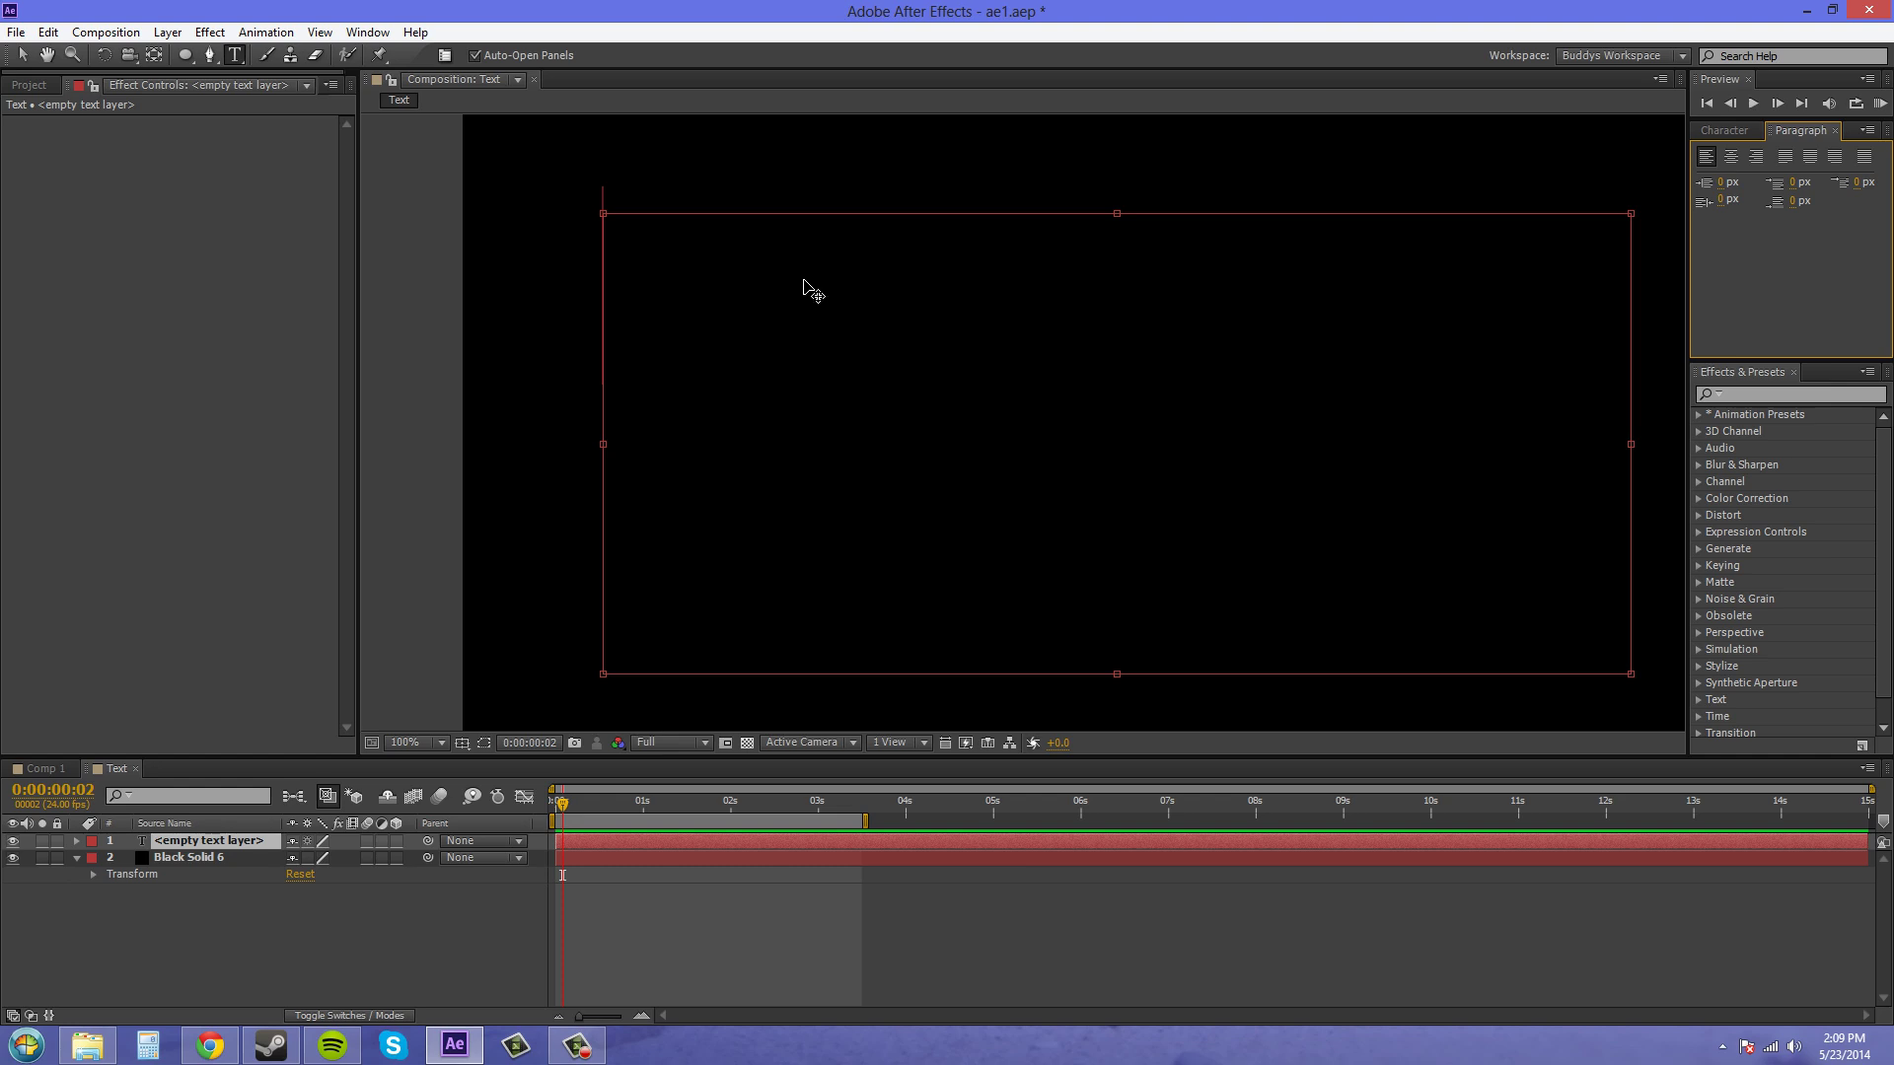
Step: Set the text font size to 50 px in the Character panel
{"action": "type", "text": "B"}
{"action": "key", "text": "BackSpace"}
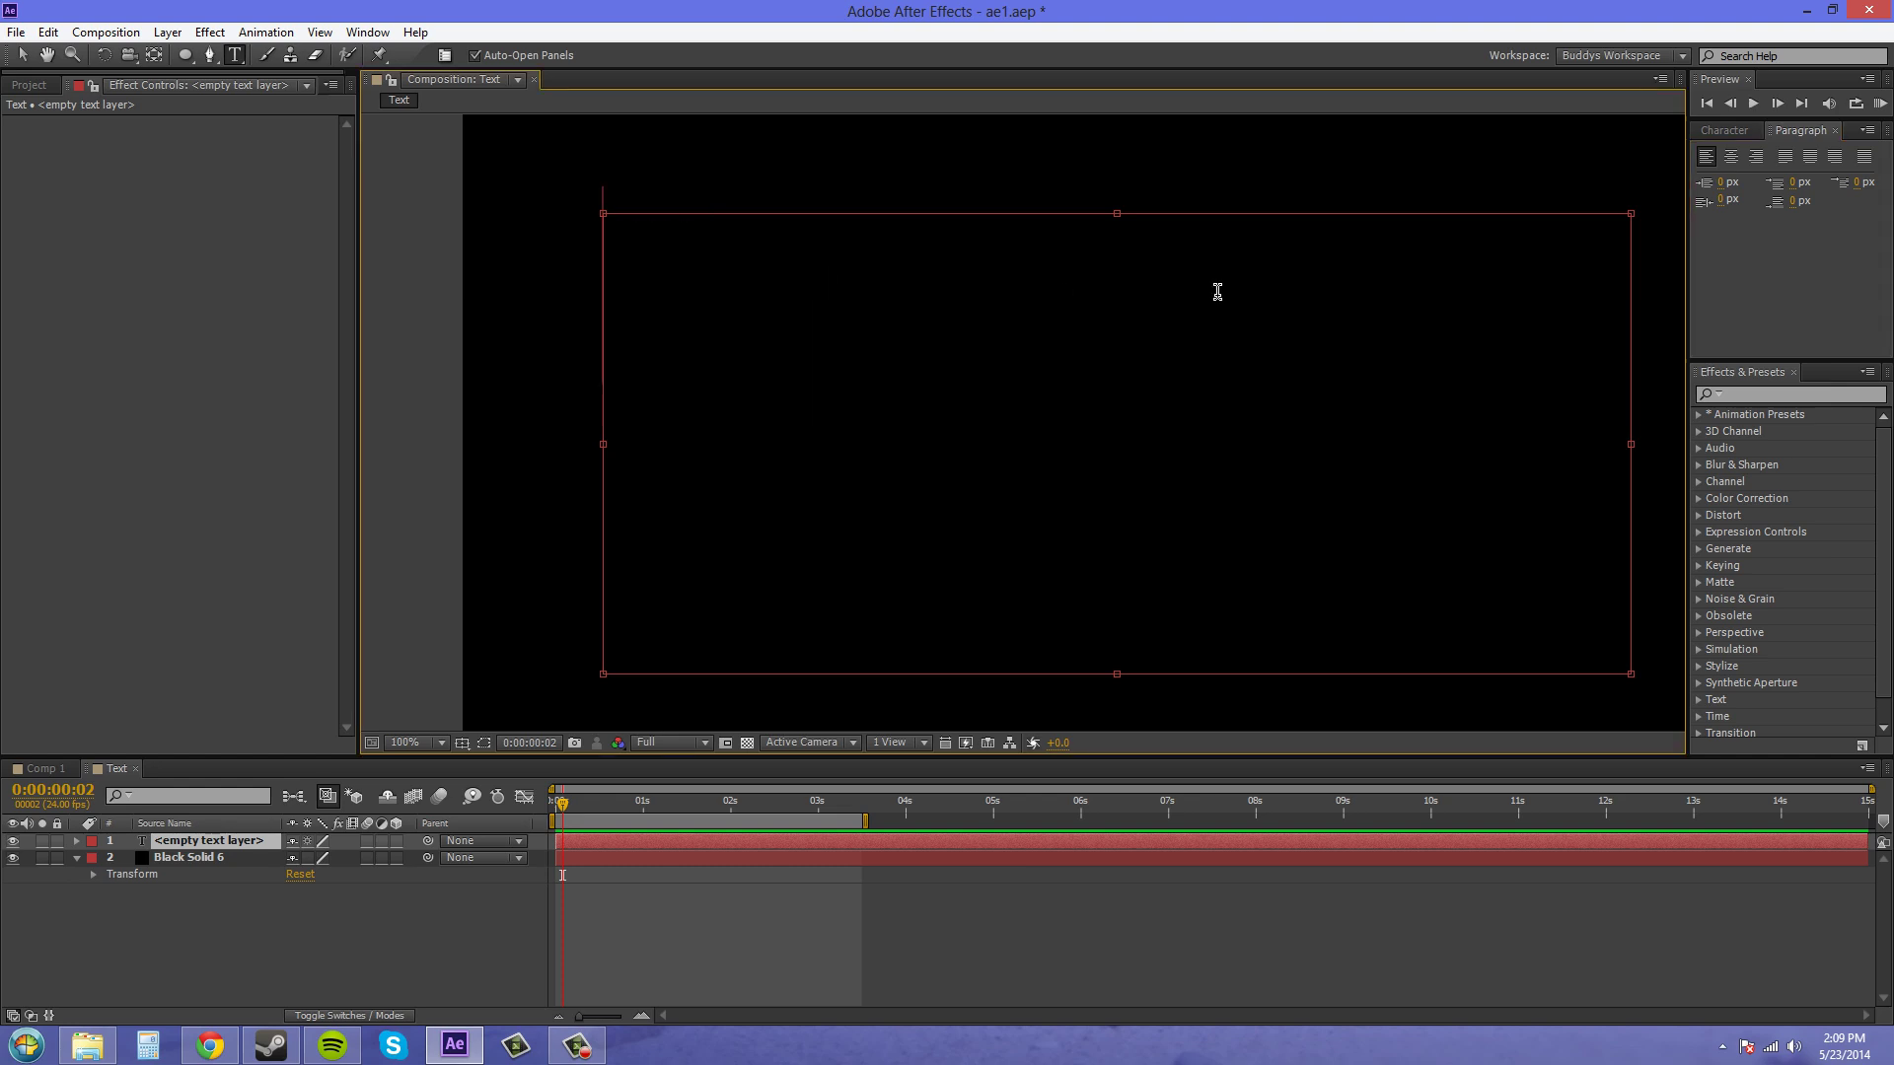
{"action": "left_click", "coordinate": [1717, 132]}
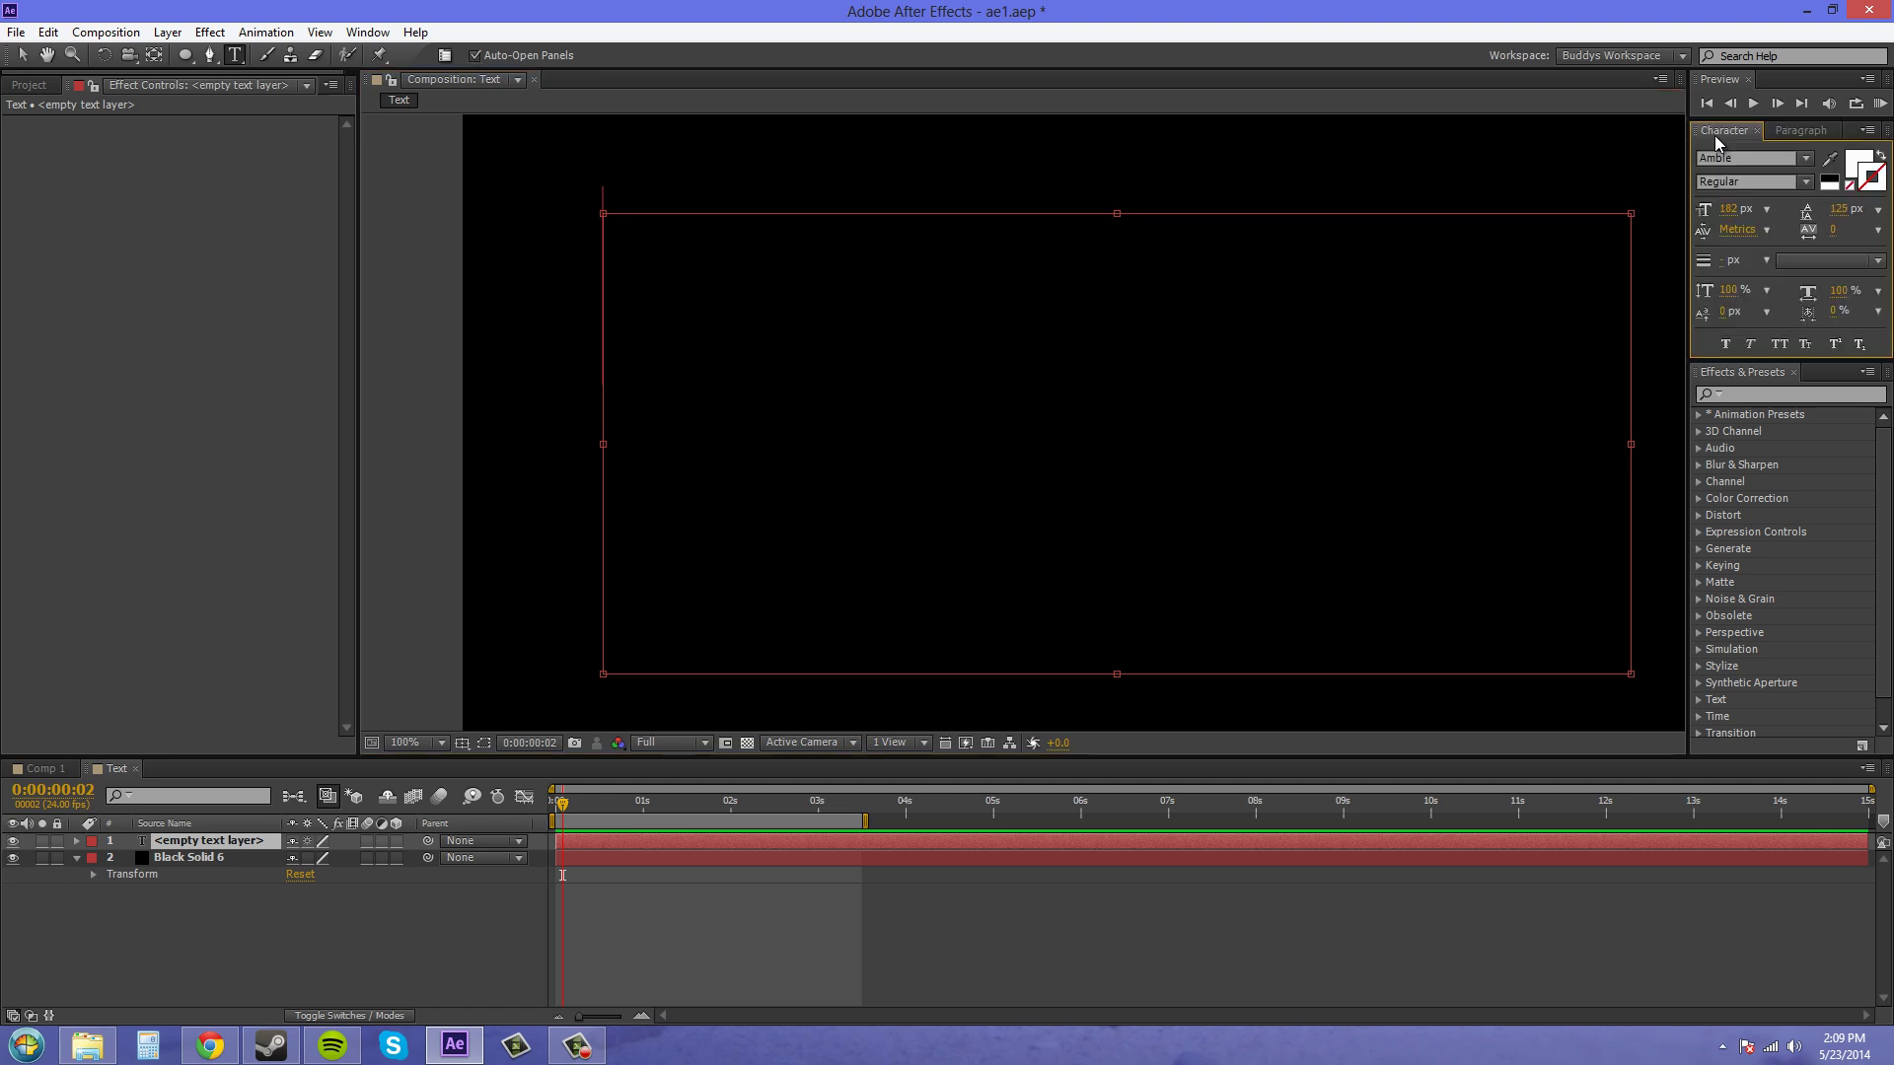
{"action": "left_click", "coordinate": [1734, 210]}
{"action": "type", "text": "50"}
{"action": "left_click", "coordinate": [980, 286]}
Step: Type the lines 'Blah blah blah', 'im a dirty tramp', 'heres more text', 'new bostonis back. Where 's Bucky????'
{"action": "type", "text": "Blah blah blah"}
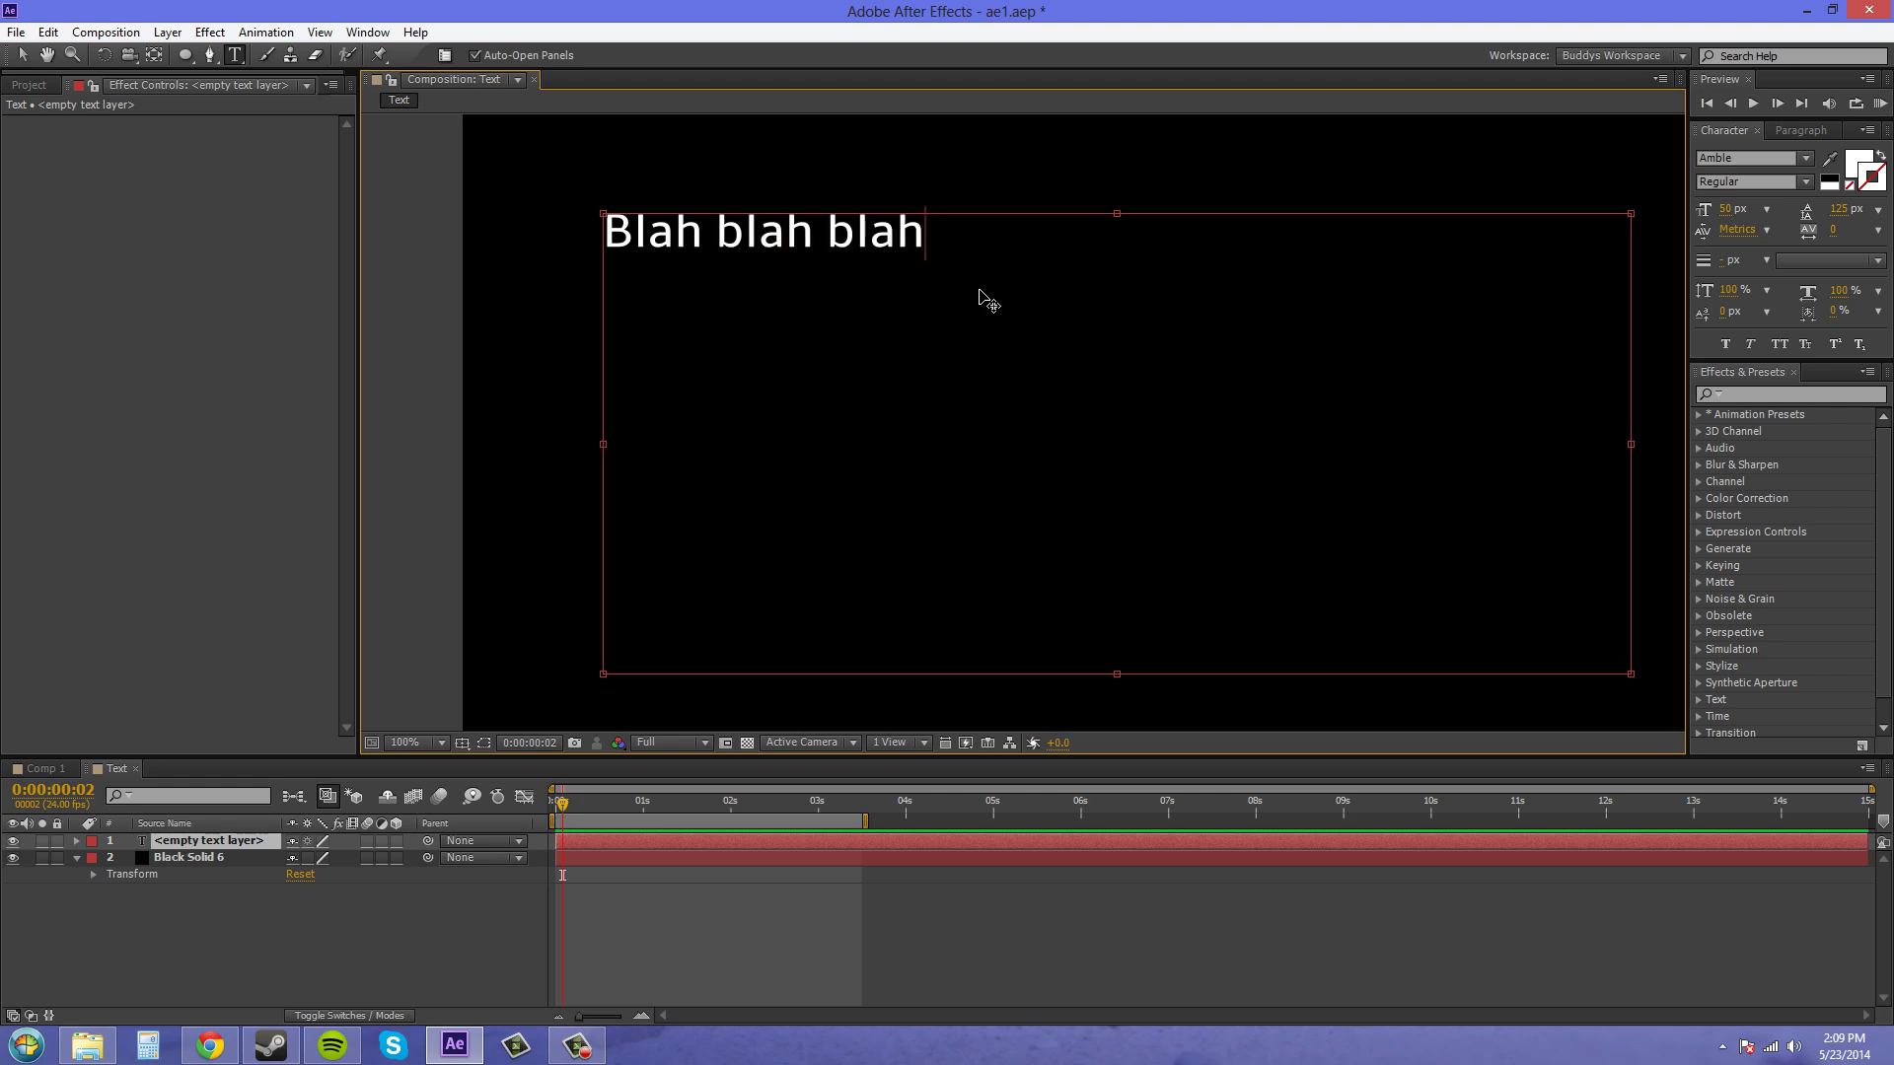
{"action": "key", "text": "Return"}
{"action": "type", "text": "im a dirty tramp"}
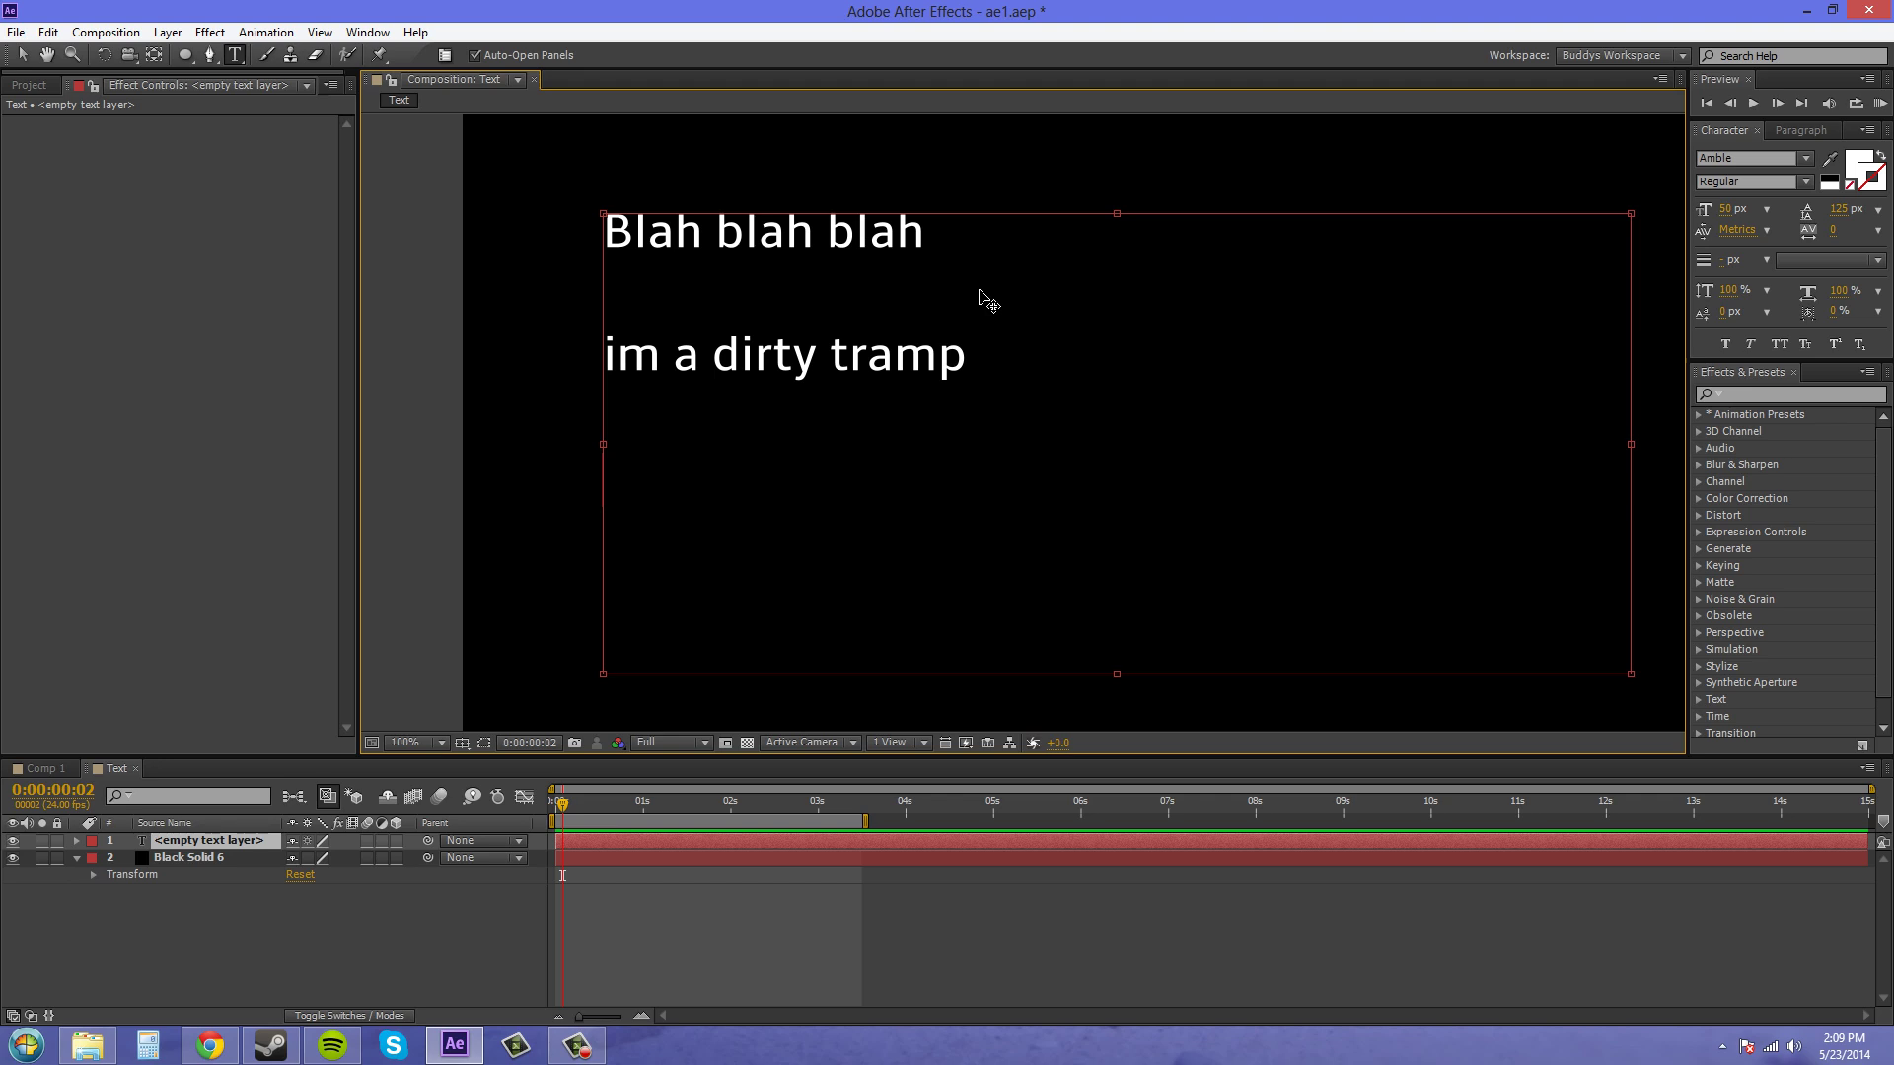
{"action": "type", "text": "heres more text"}
{"action": "key", "text": "Return"}
{"action": "type", "text": "new boston"}
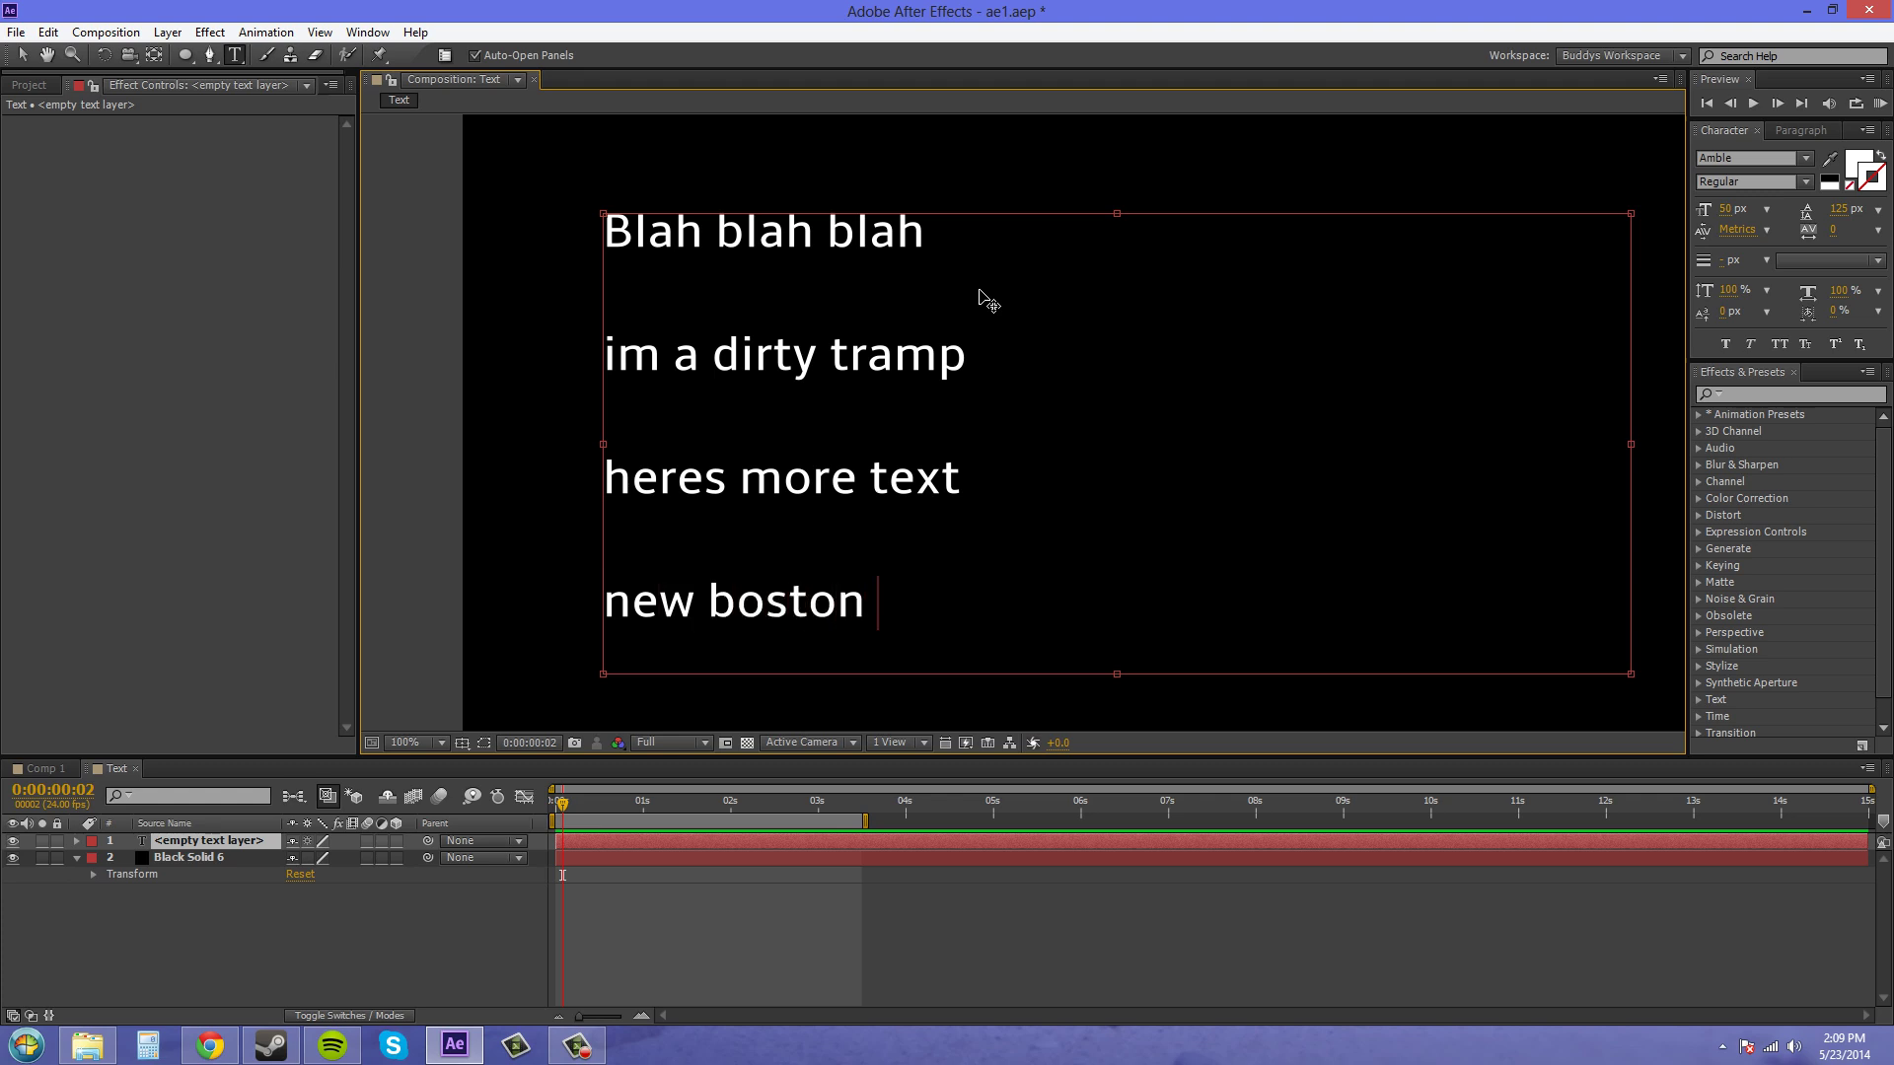
{"action": "type", "text": "is back"}
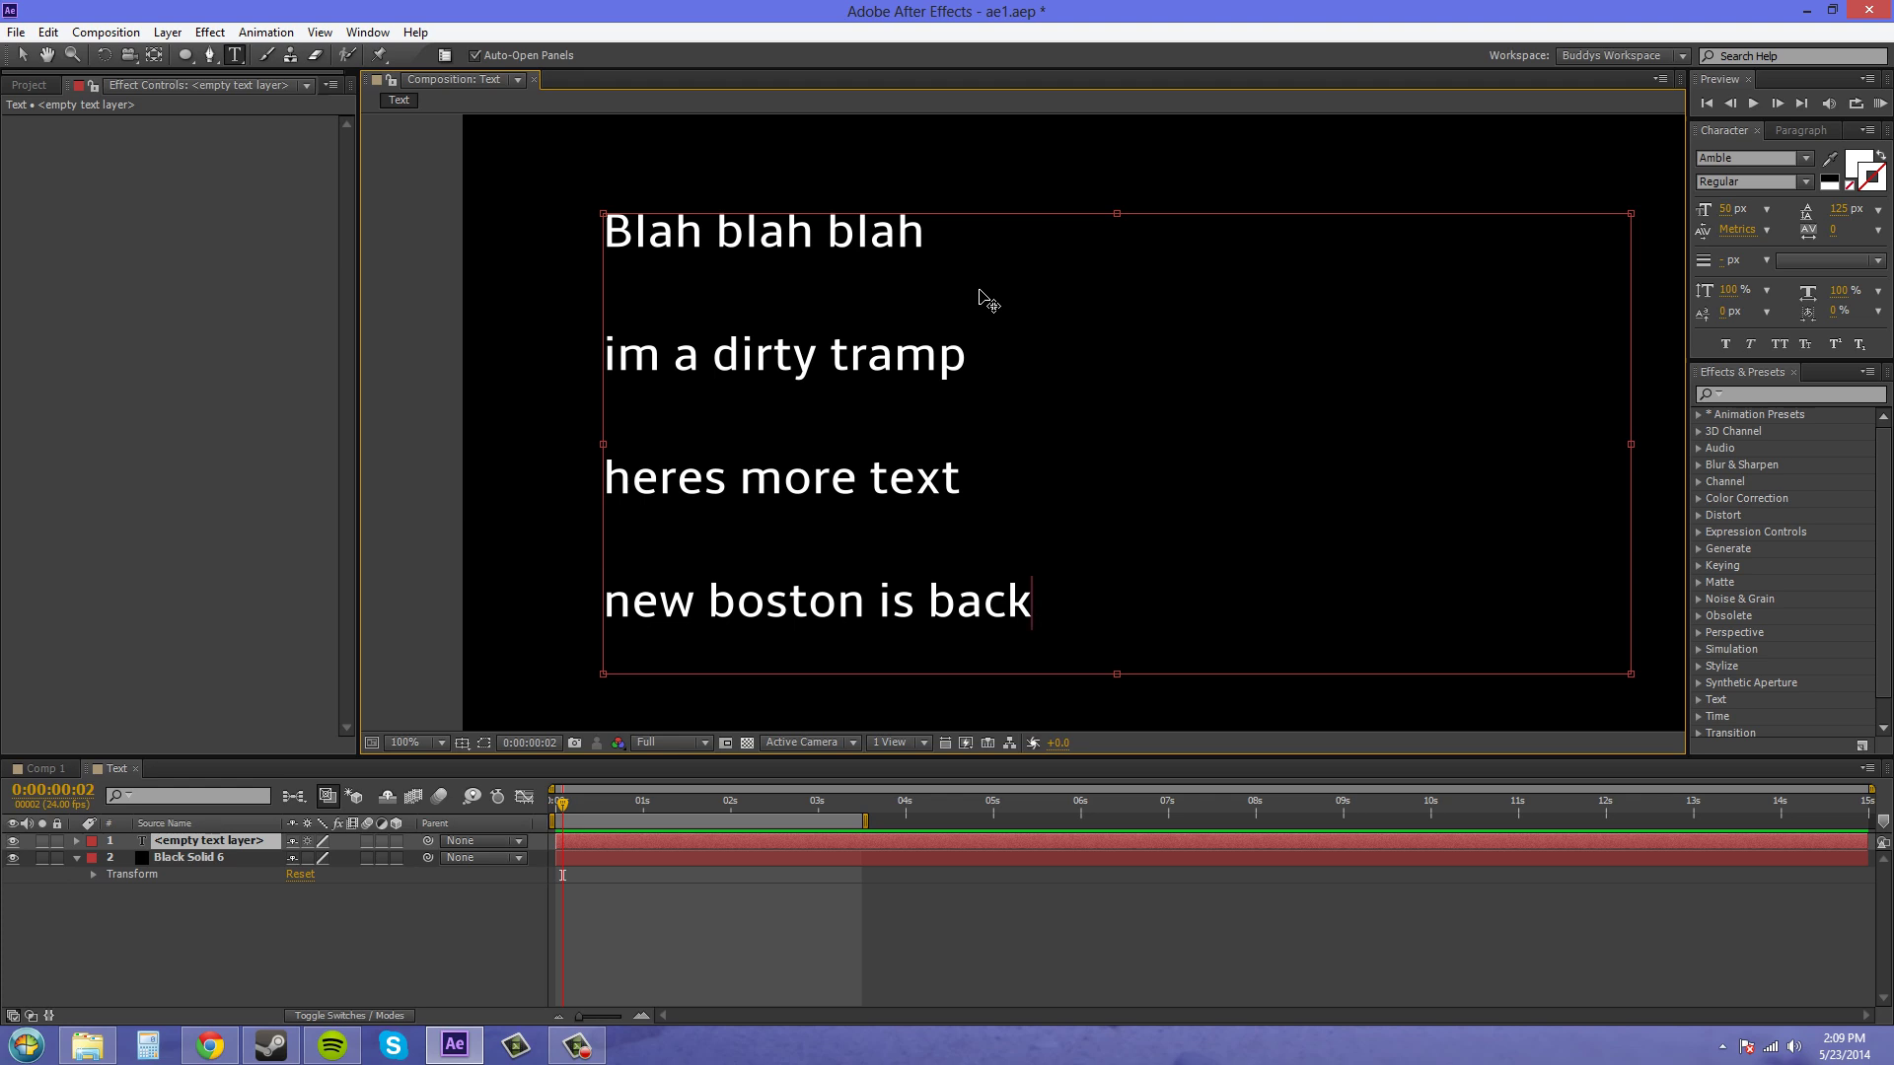
{"action": "type", "text": ".  Where "}
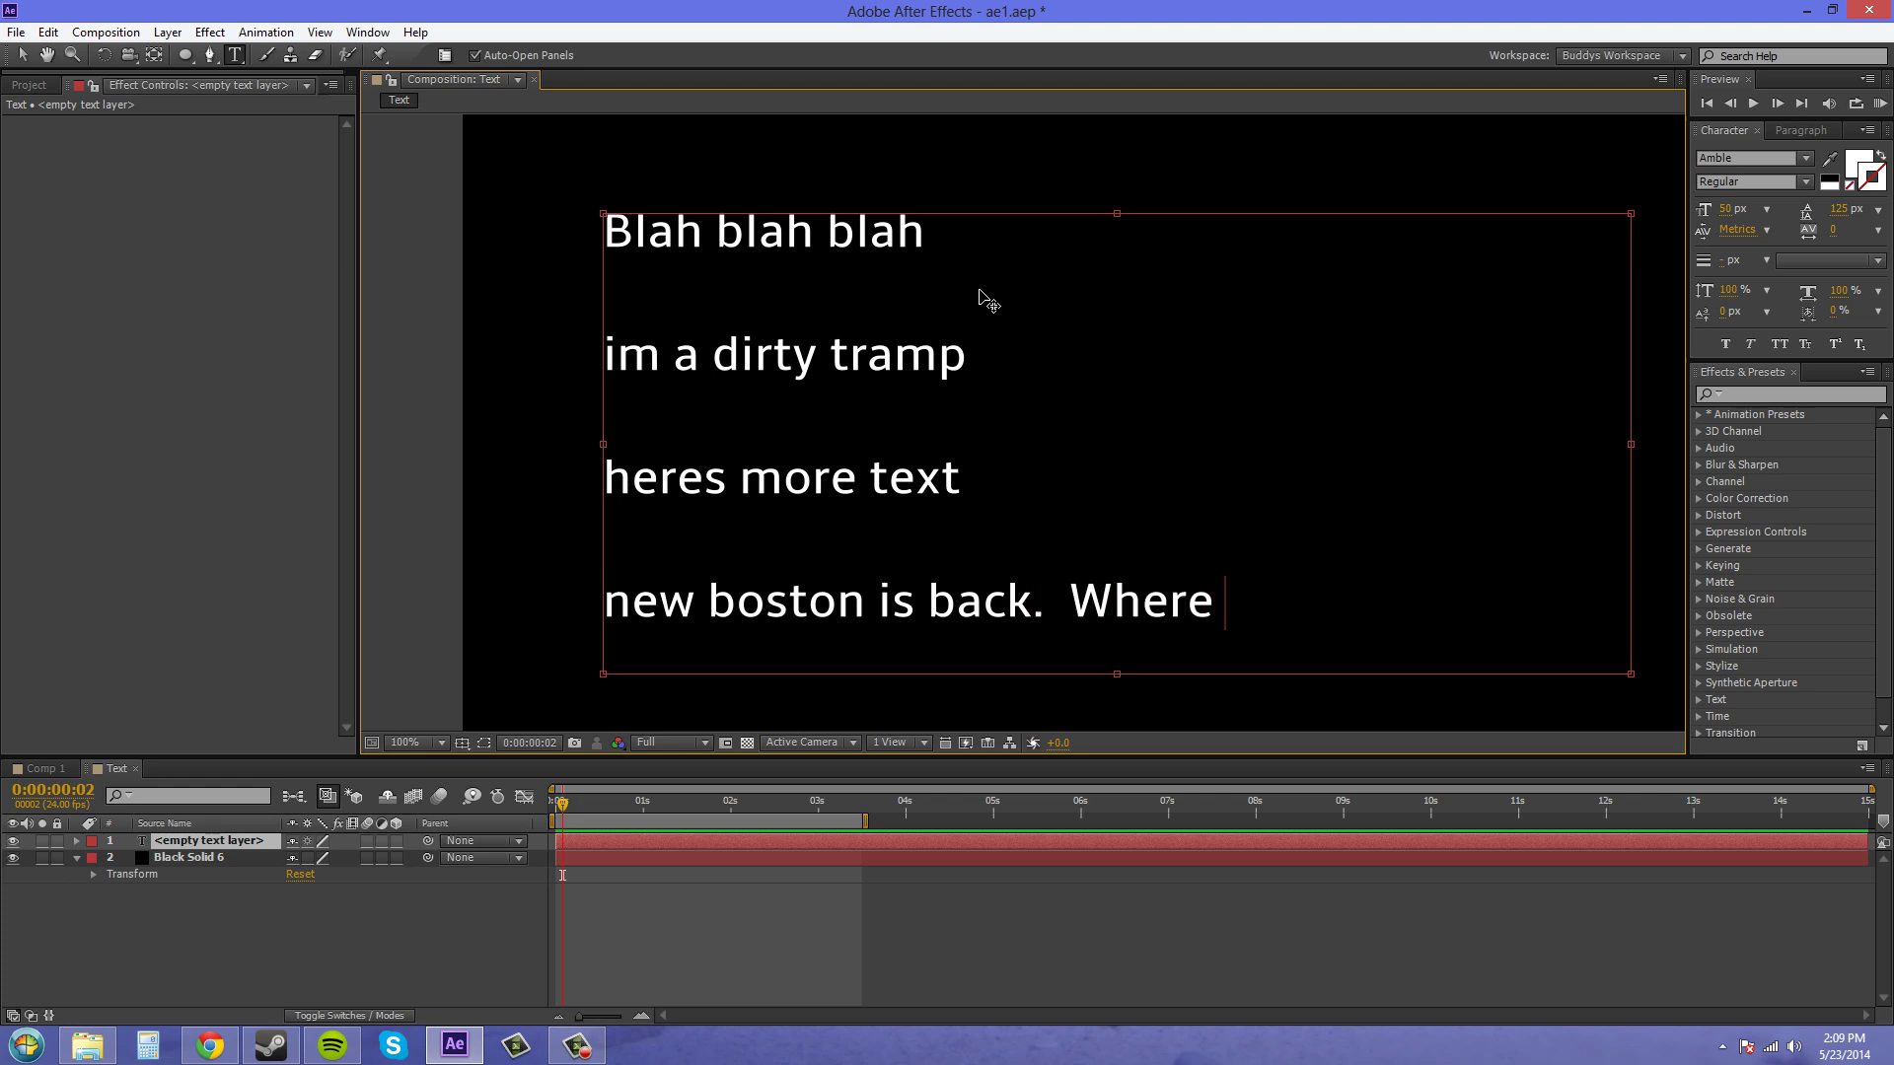
{"action": "type", "text": "'s Bucky????"}
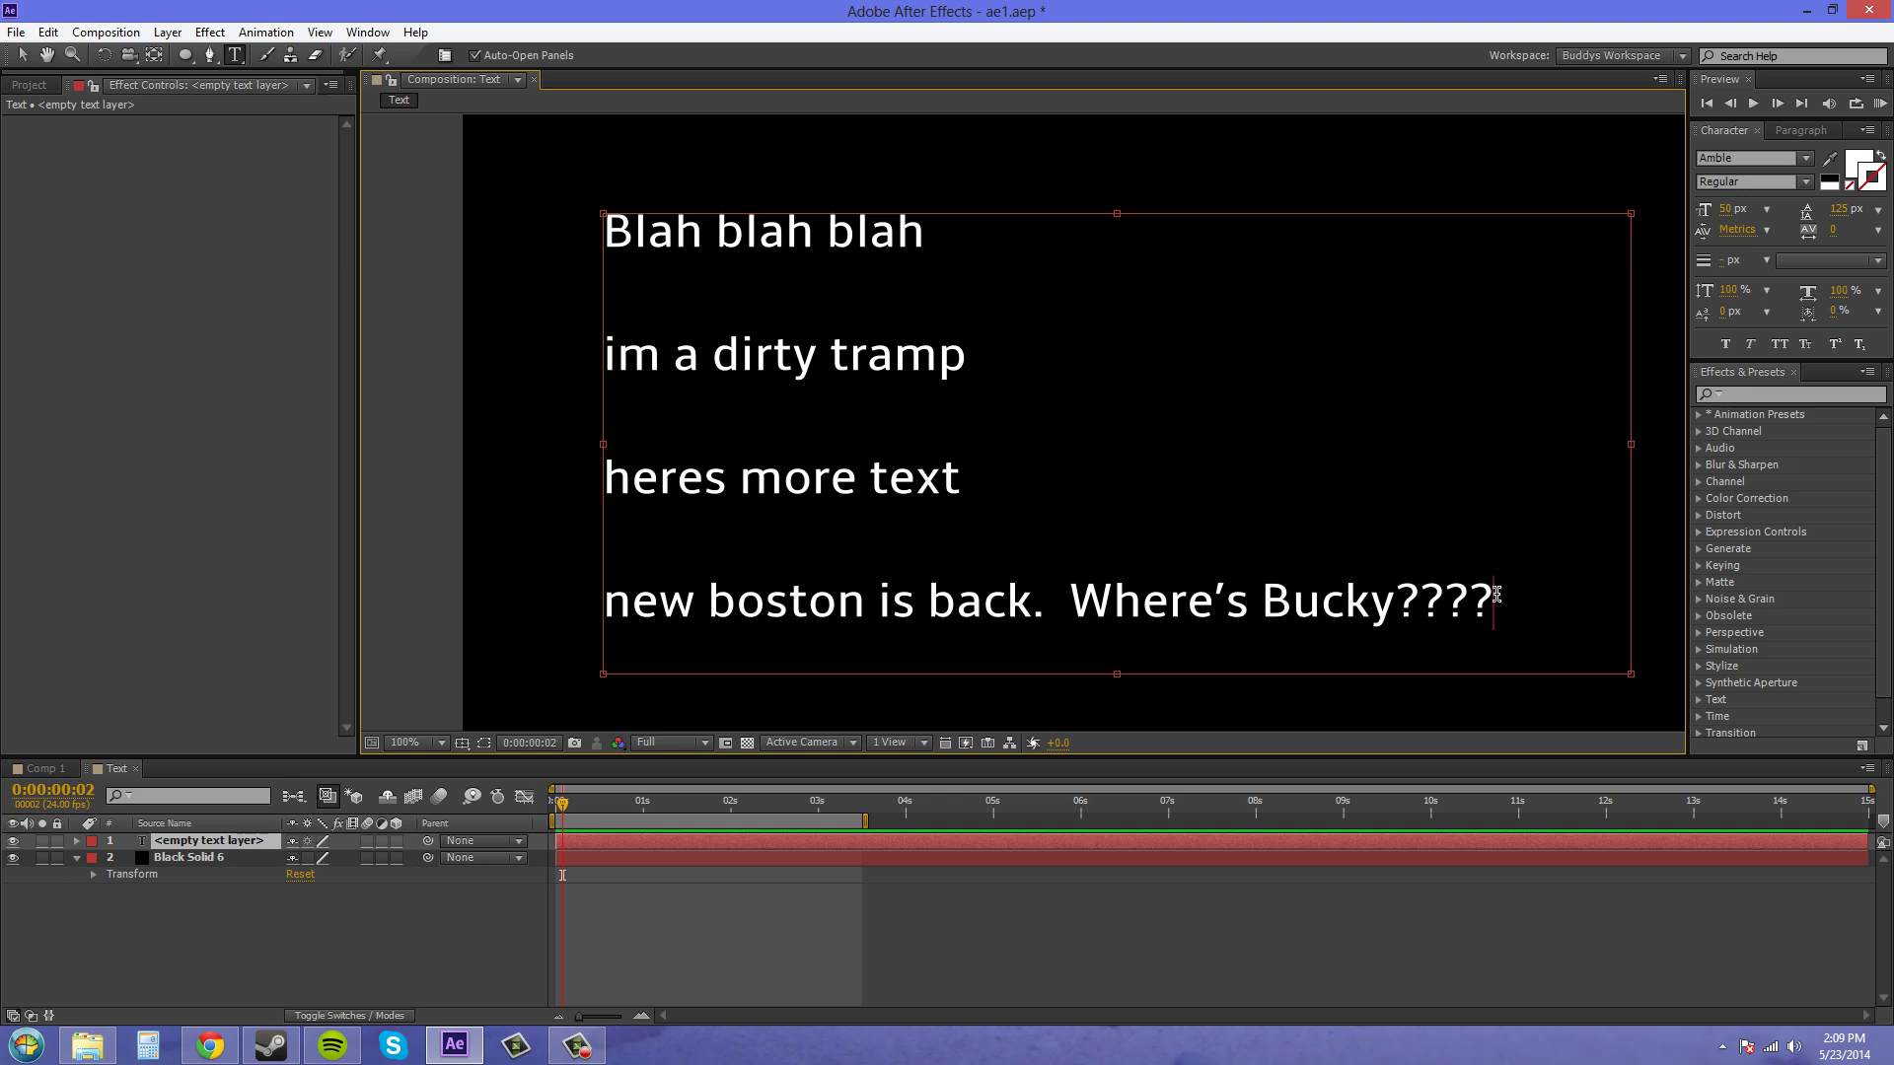
{"action": "scroll", "coordinate": [841, 297], "scroll_direction": "down", "scroll_amount": 2}
Step: Select all four lines and scrub the leading down to 73 px
{"action": "scroll", "coordinate": [927, 355], "scroll_direction": "up", "scroll_amount": 2}
{"action": "key", "text": "Escape"}
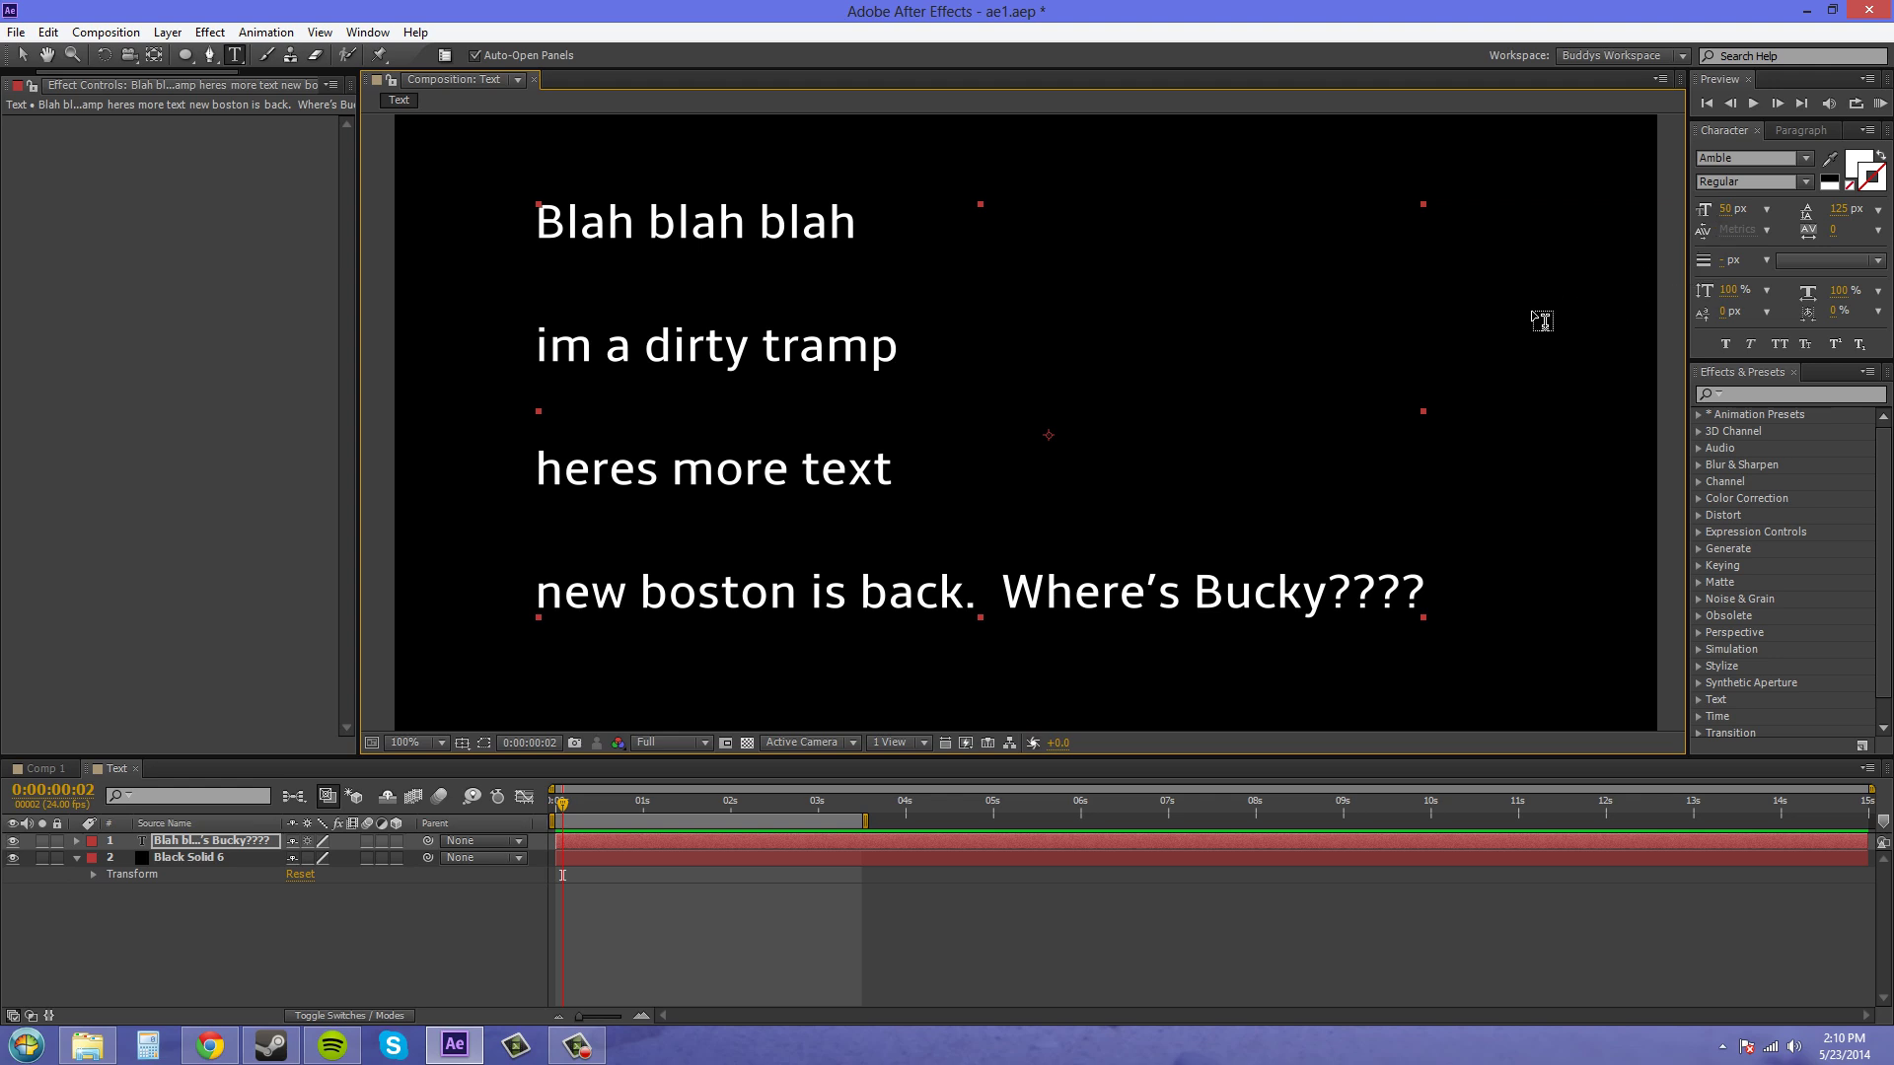
{"action": "mouse_move", "coordinate": [1418, 582]}
{"action": "left_mouse_down"}
{"action": "mouse_move", "coordinate": [1395, 602]}
{"action": "mouse_move", "coordinate": [625, 275]}
{"action": "mouse_move", "coordinate": [533, 212]}
{"action": "left_mouse_up"}
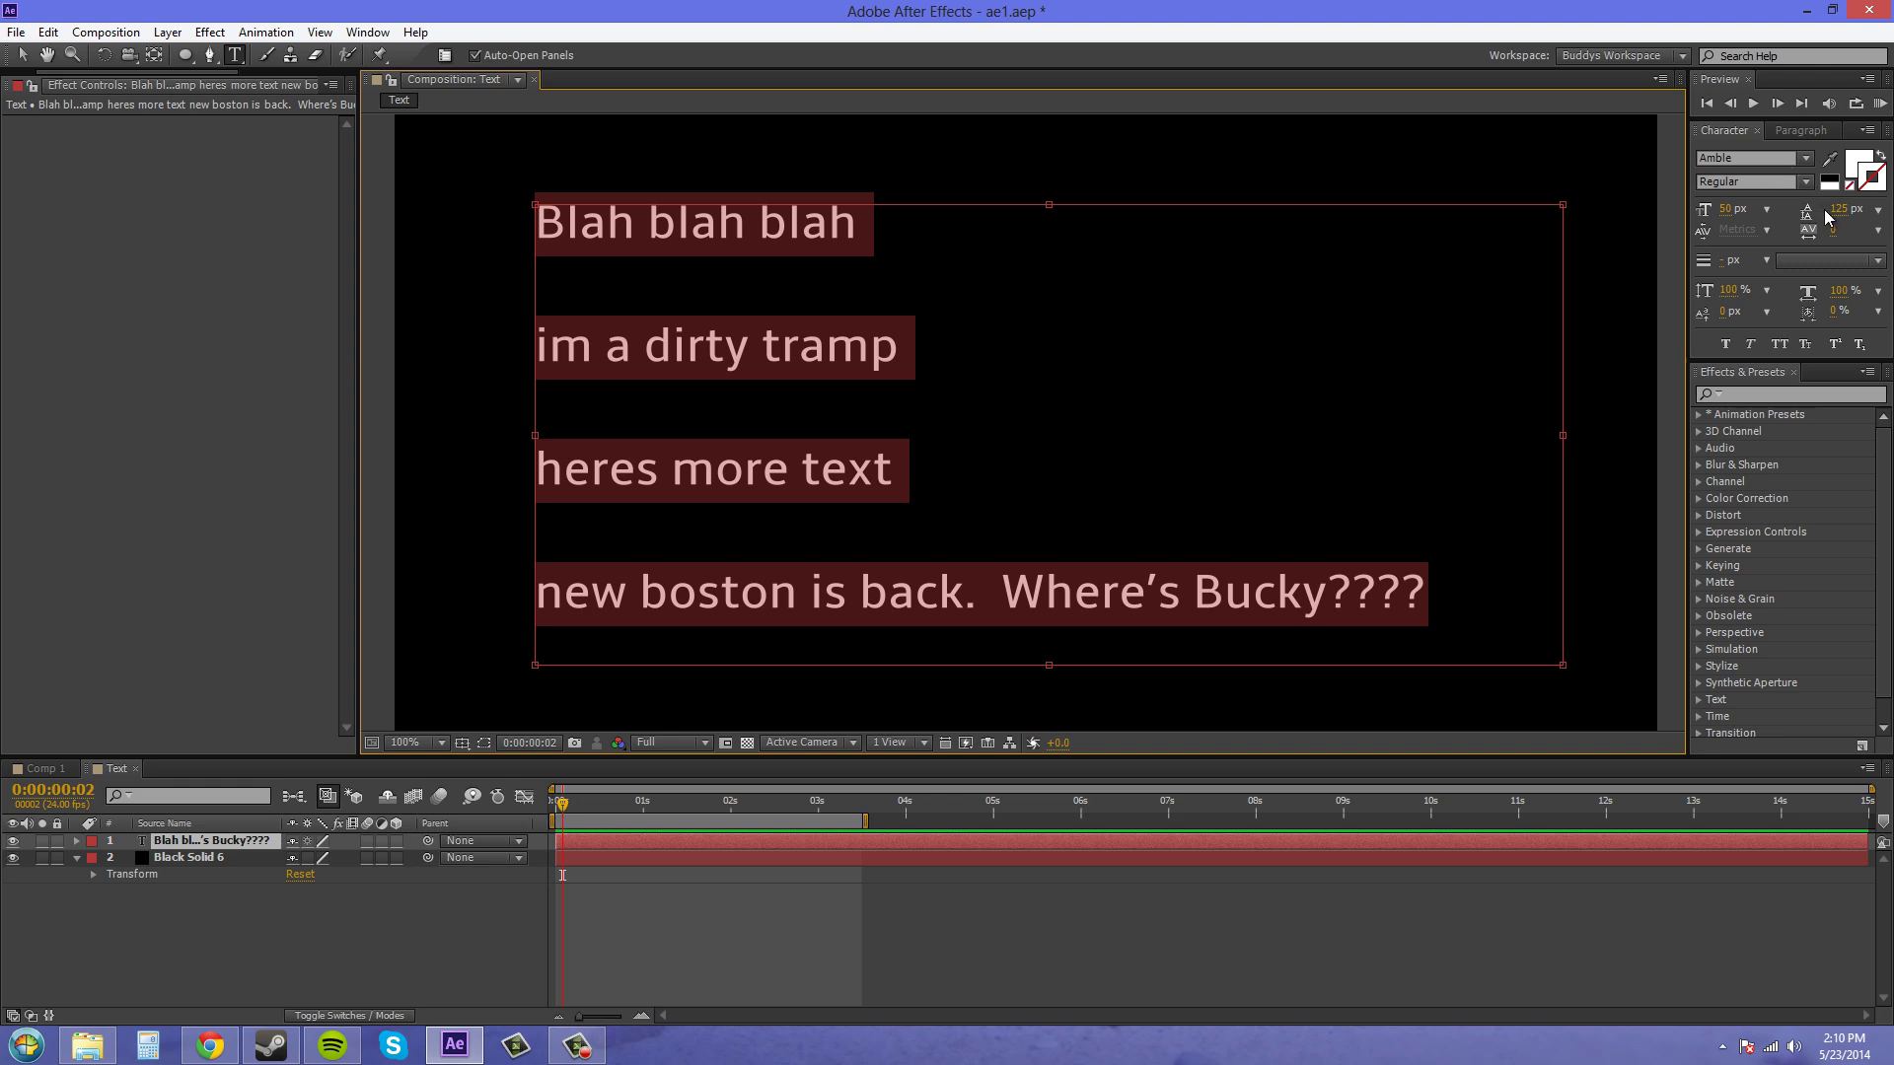
{"action": "left_click_drag", "start_coordinate": [1837, 209], "coordinate": [1798, 219]}
{"action": "left_click", "coordinate": [1357, 434]}
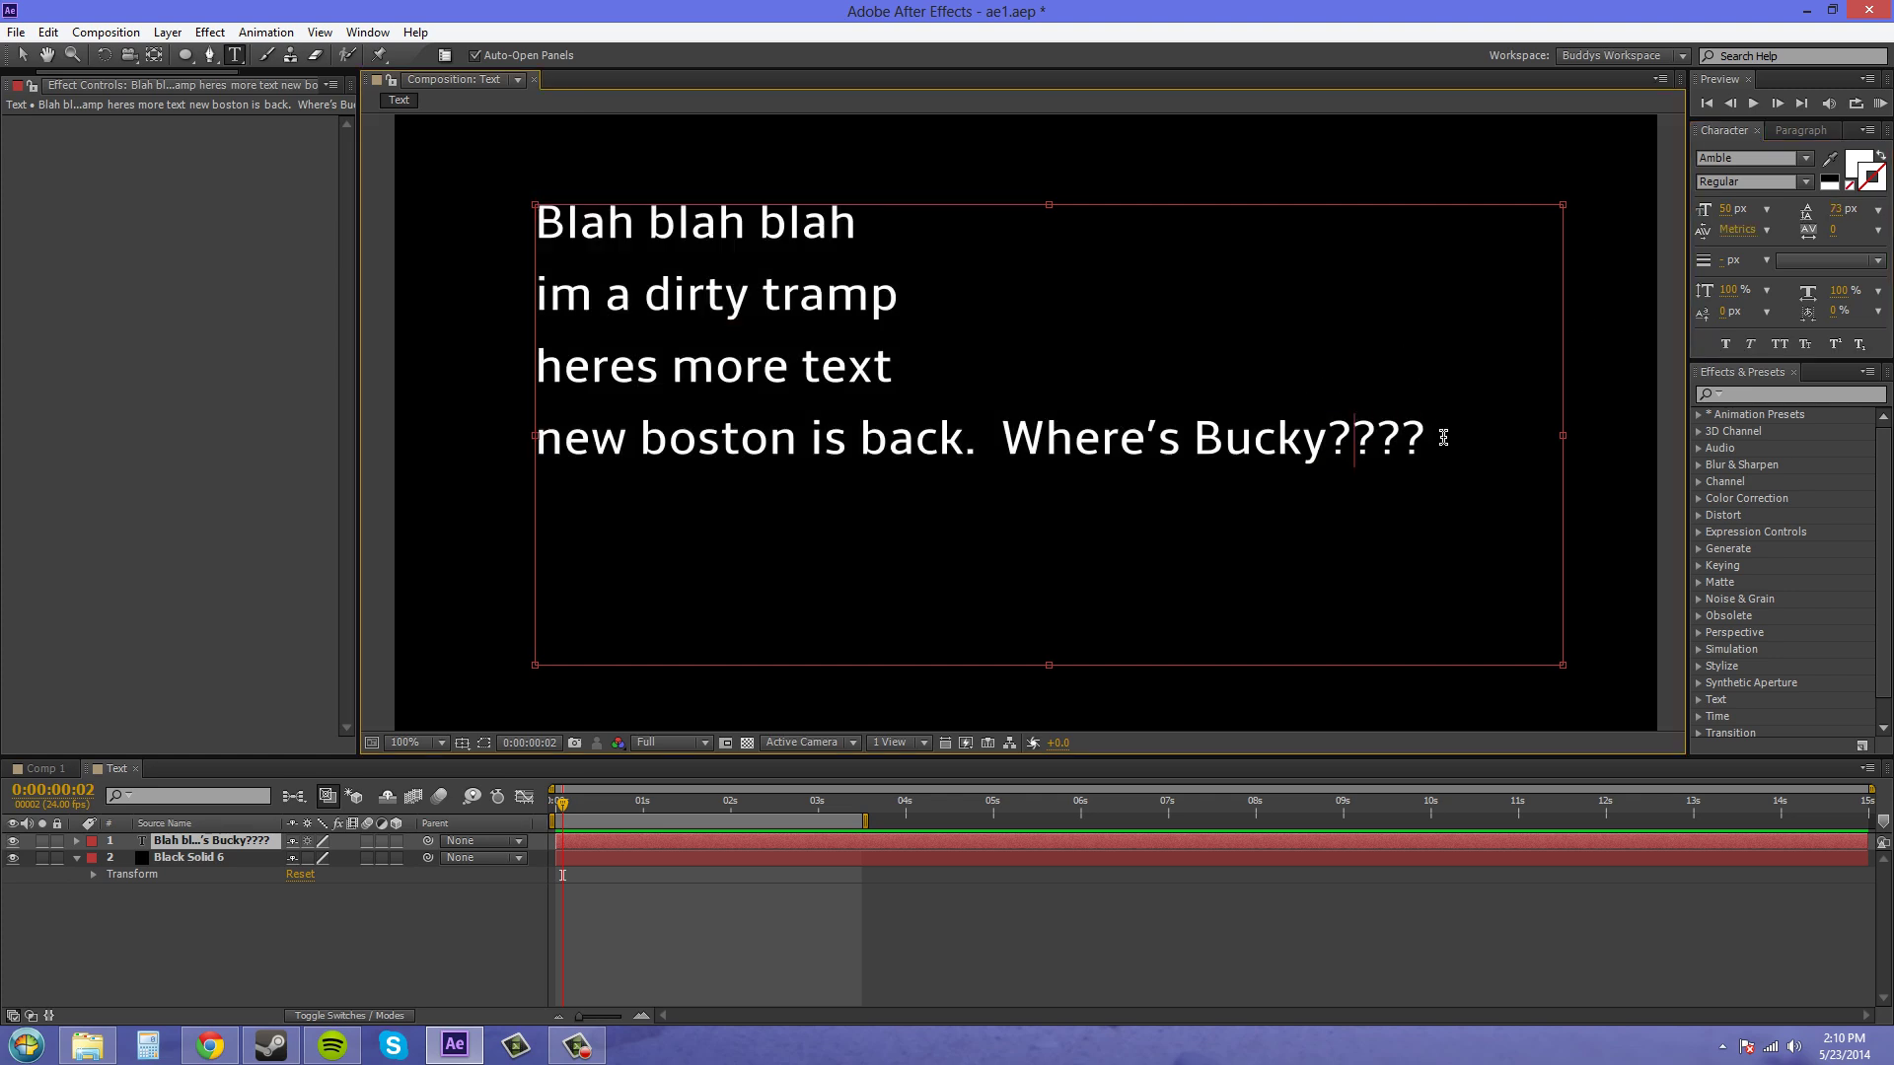
Step: Select all four lines and test centre alignment, then return to left alignment
{"action": "left_click", "coordinate": [1806, 131]}
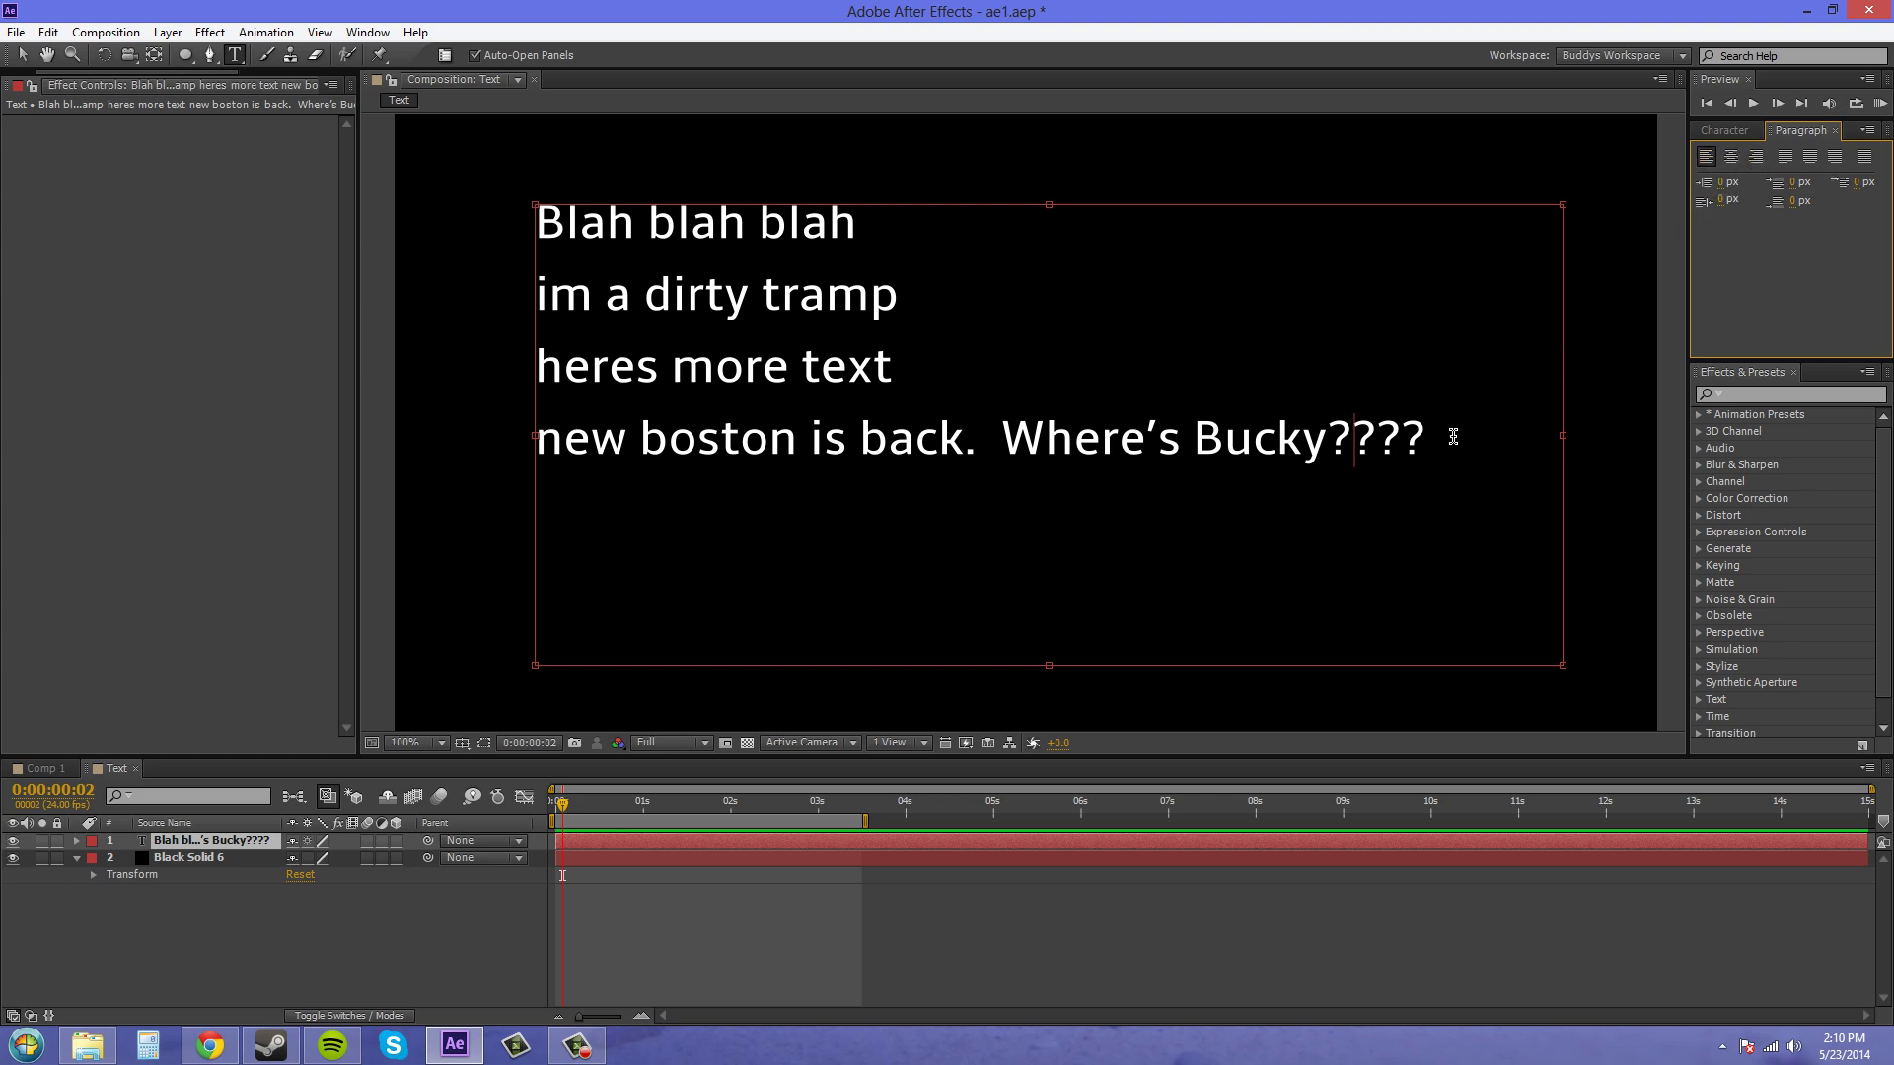
{"action": "left_click_drag", "start_coordinate": [1451, 437], "coordinate": [486, 228]}
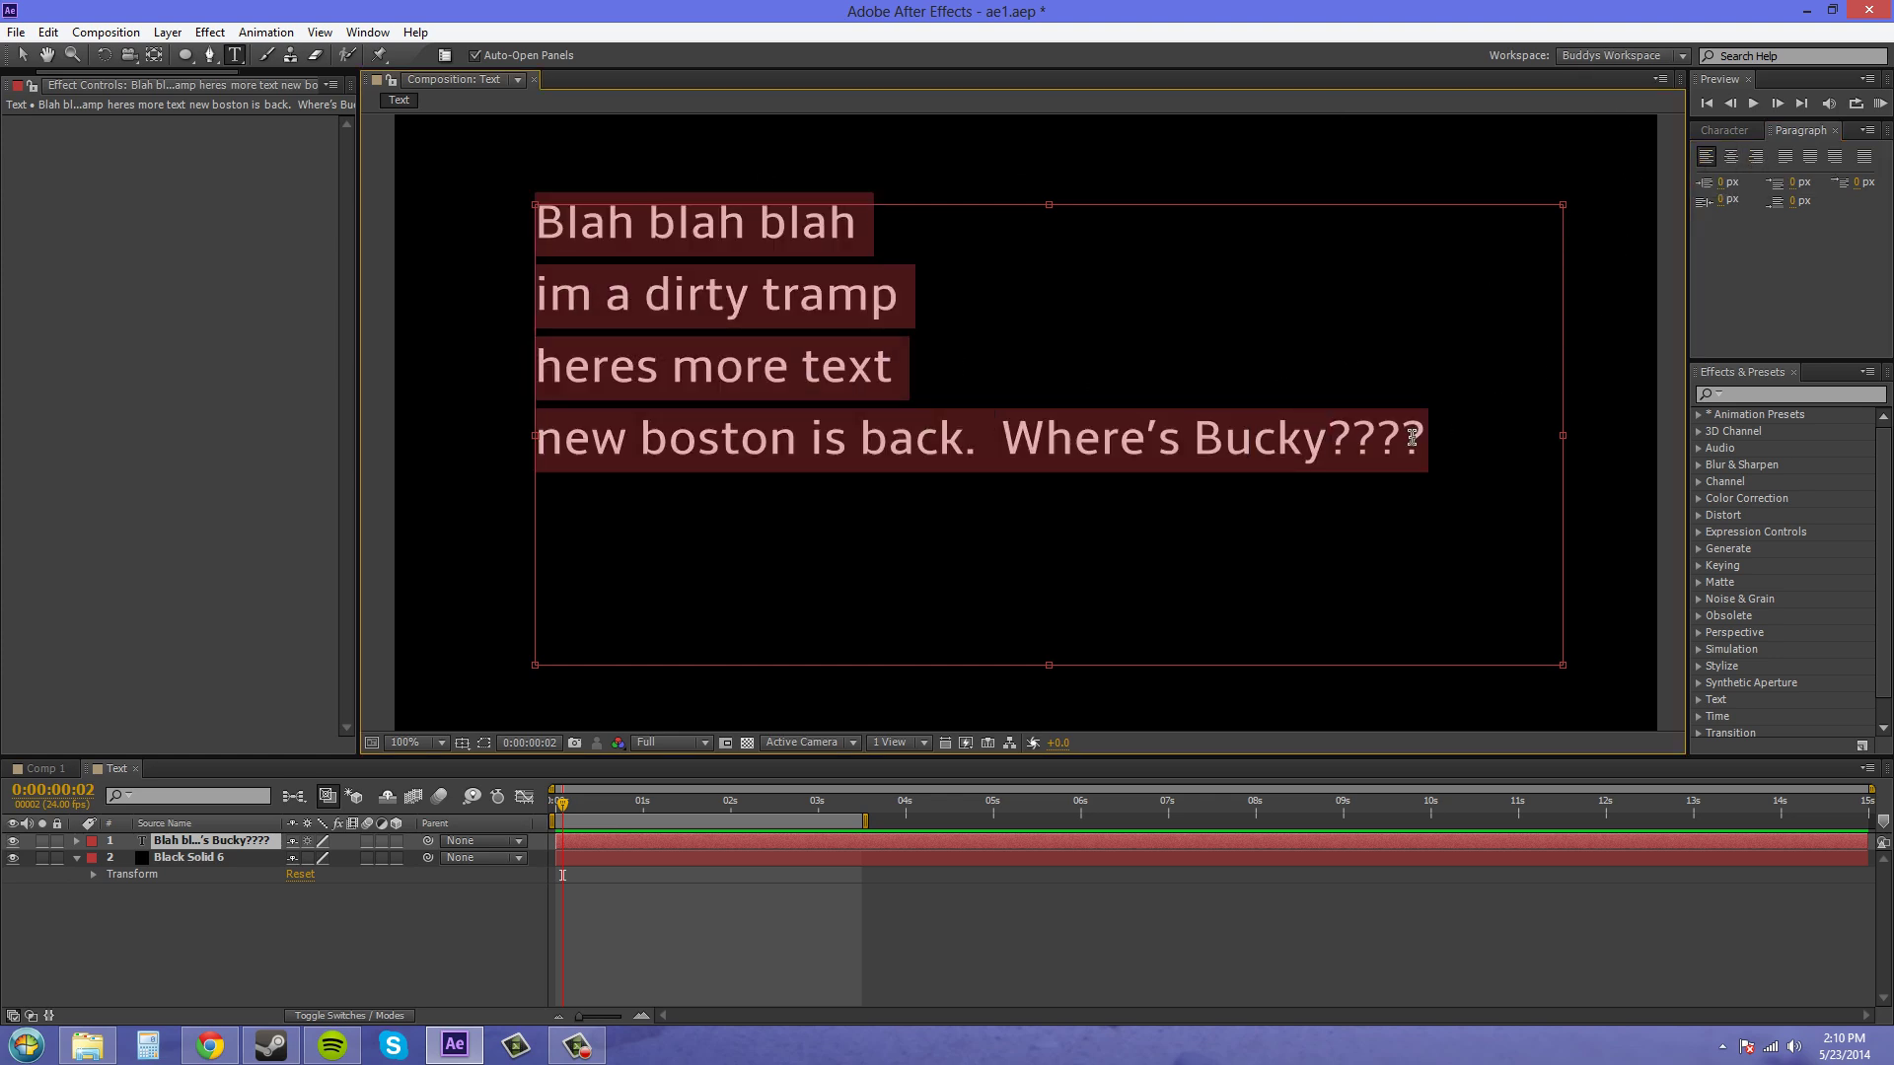
{"action": "left_click", "coordinate": [1447, 382]}
{"action": "left_click", "coordinate": [1731, 156]}
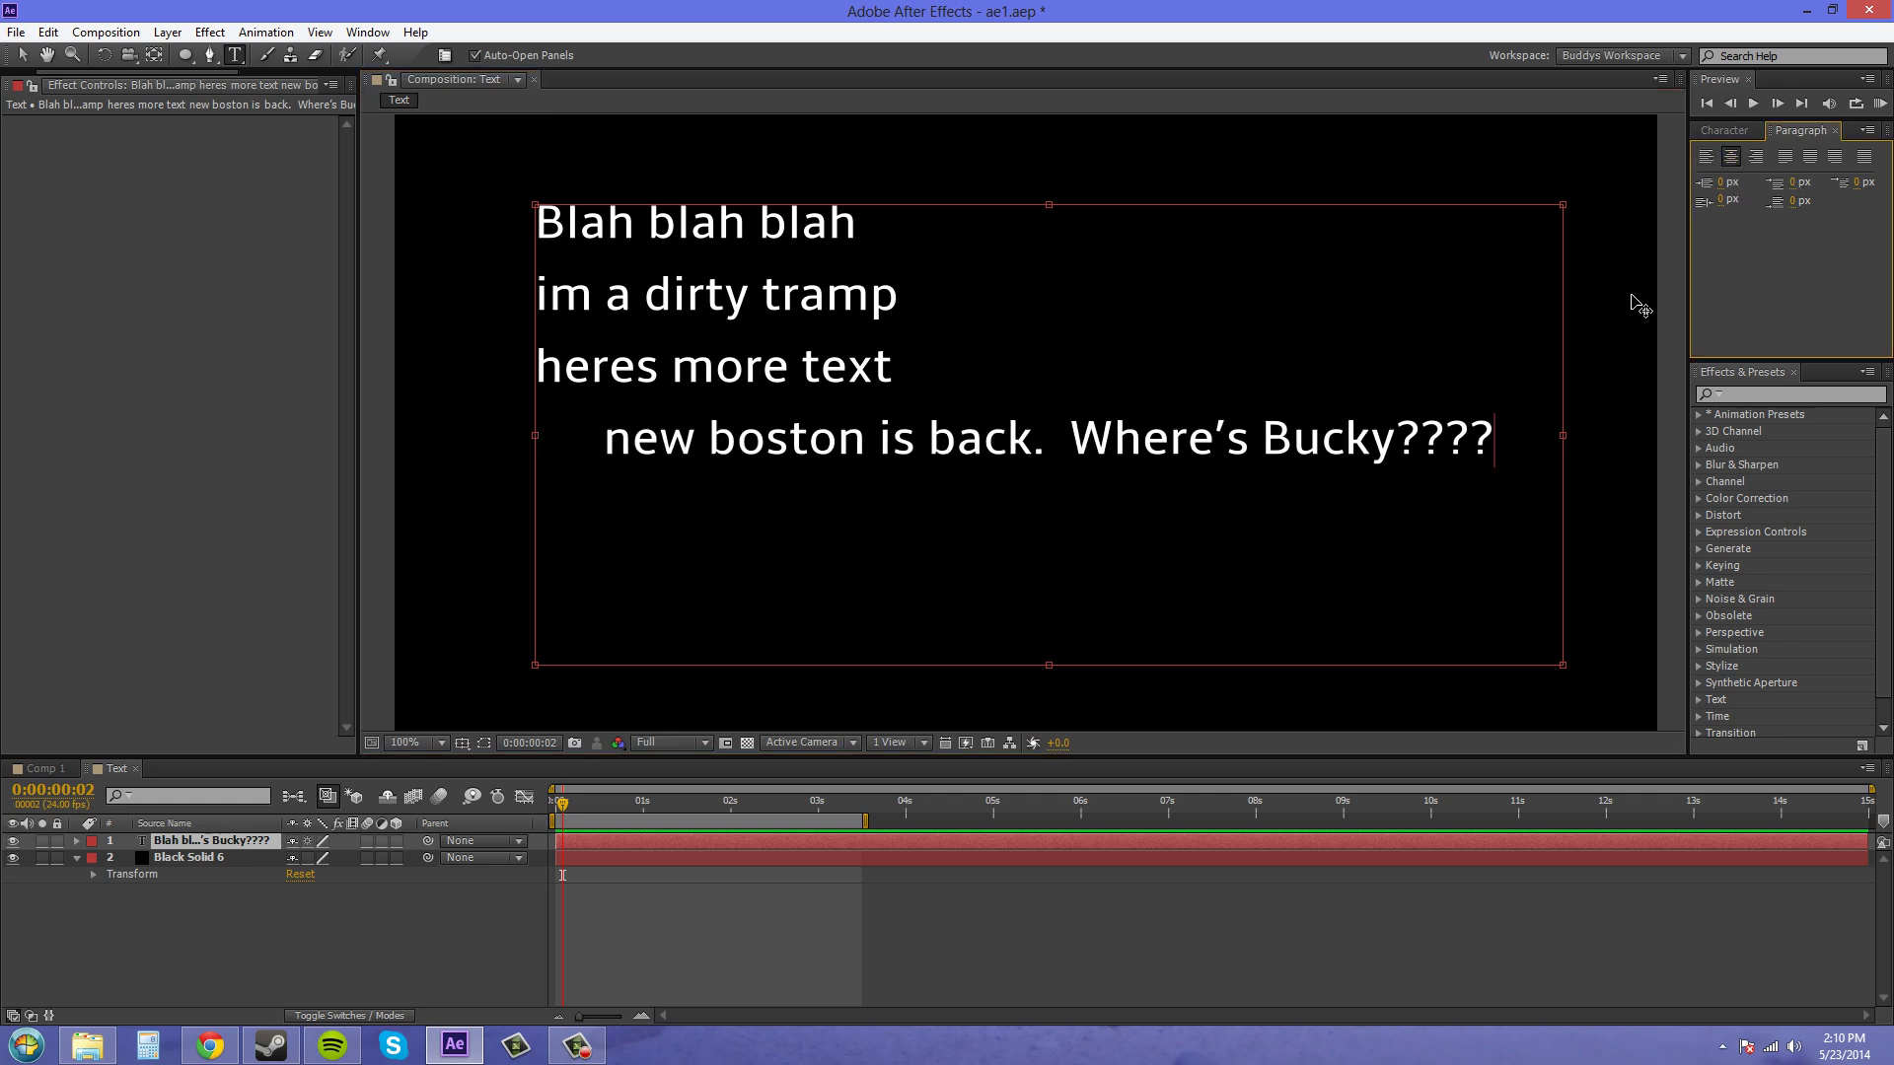
{"action": "left_click", "coordinate": [1706, 156]}
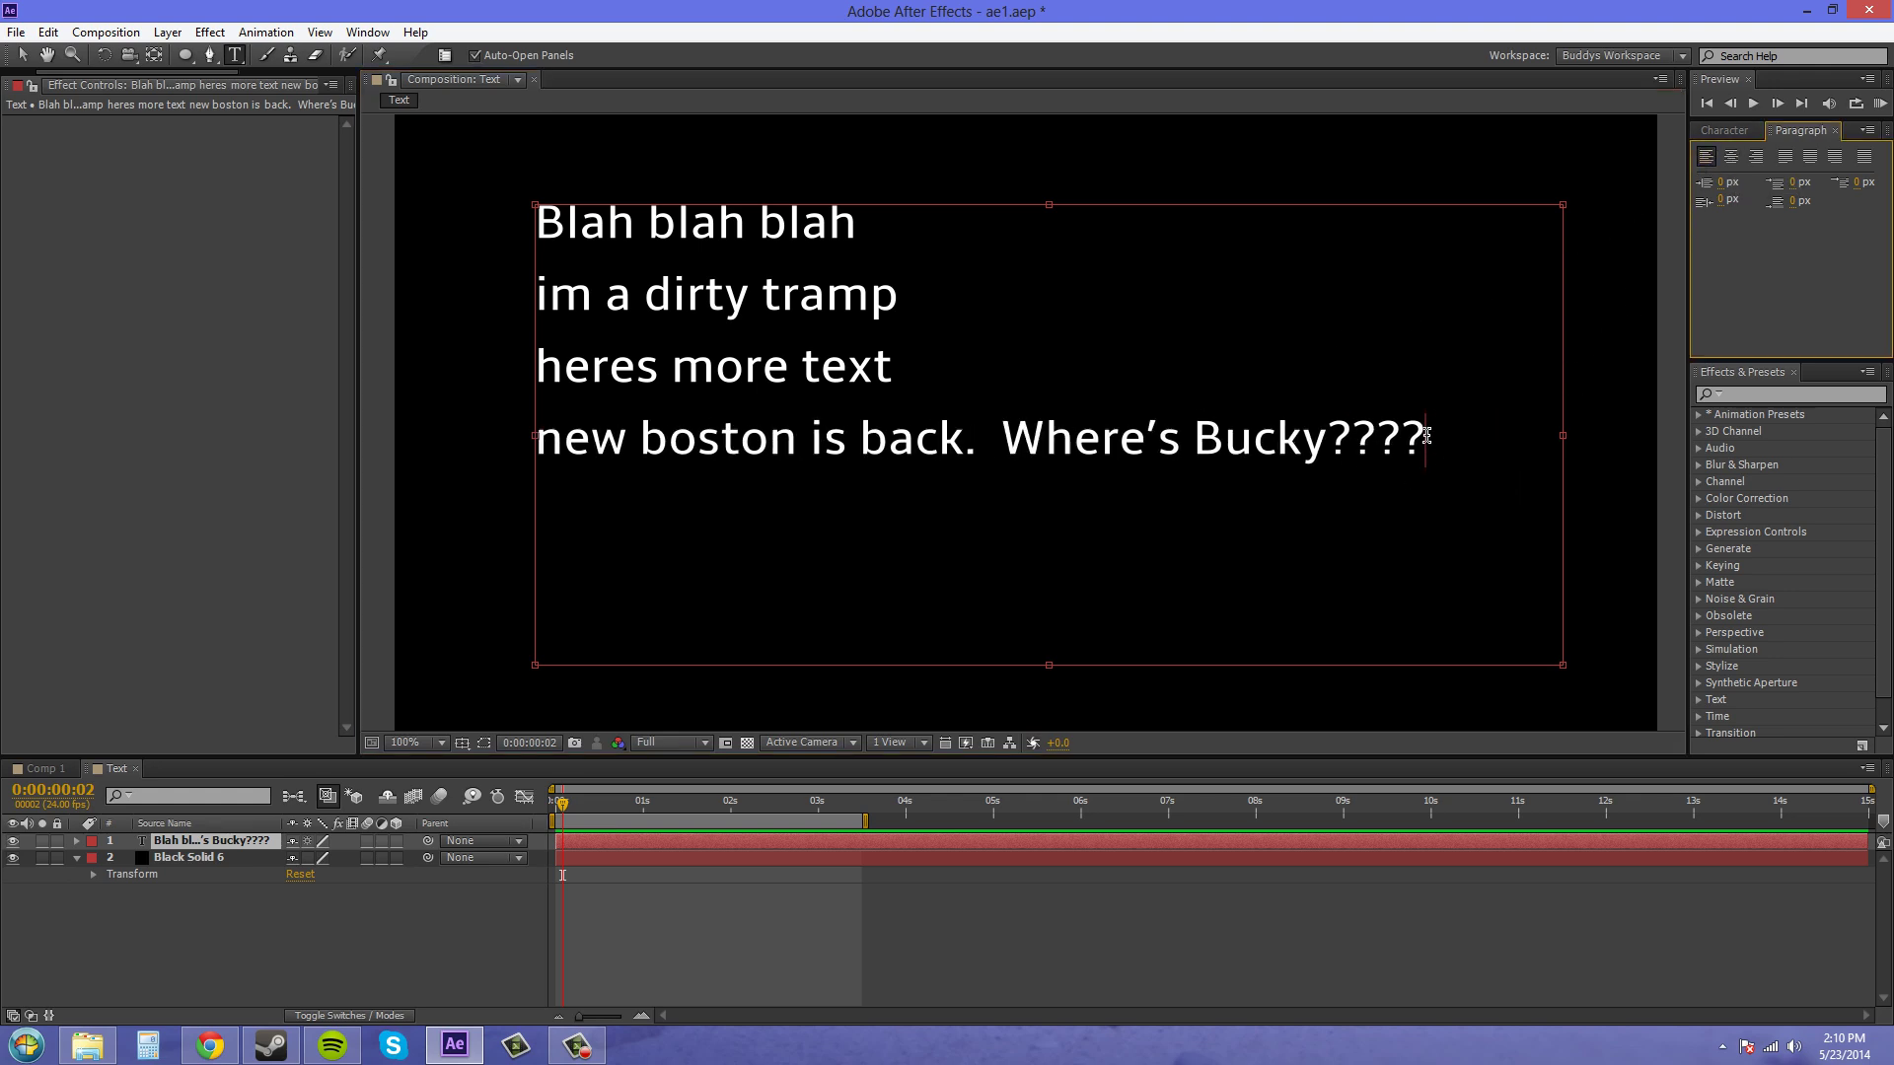
Step: Centre 'Blah blah blah' and 'heres more text', and right-align 'im a dirty tramp'
{"action": "left_click", "coordinate": [900, 370]}
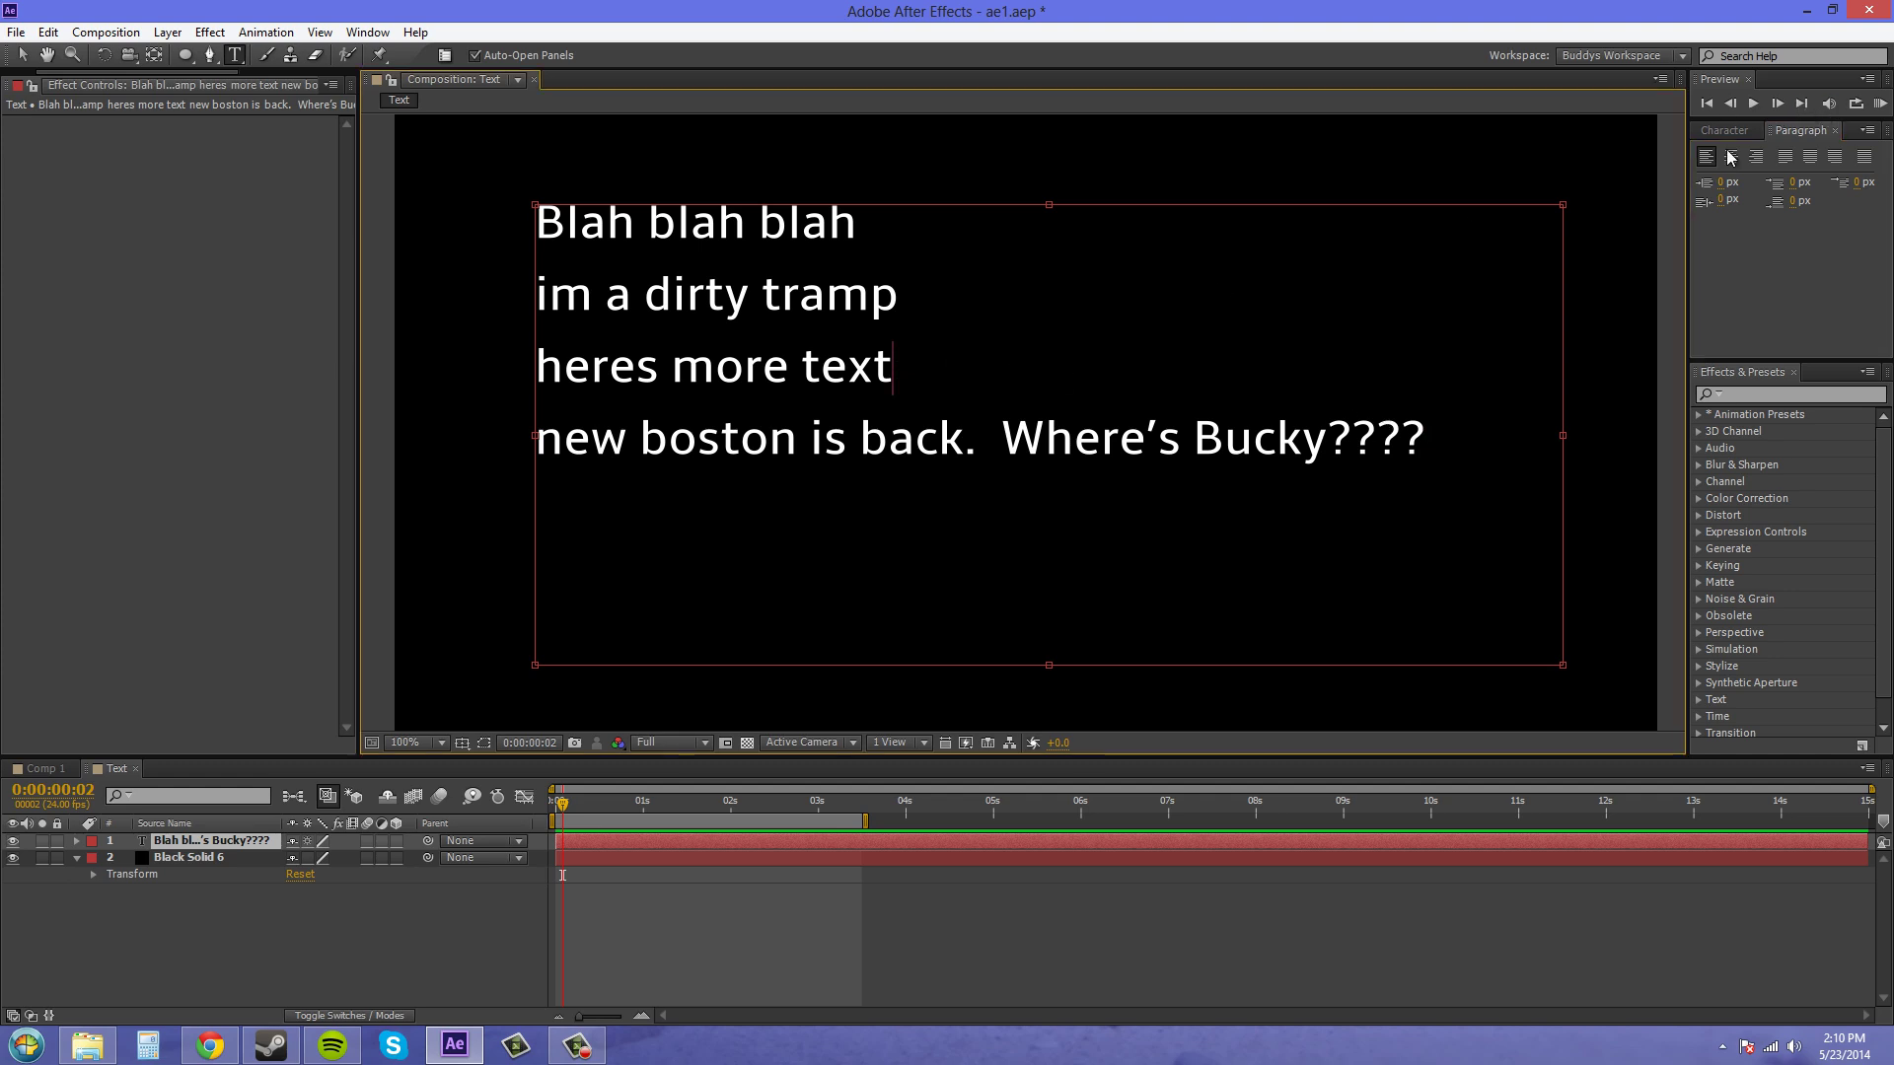
{"action": "left_click", "coordinate": [902, 295]}
{"action": "left_click_drag", "start_coordinate": [870, 232], "coordinate": [861, 228]}
{"action": "left_click", "coordinate": [861, 227]}
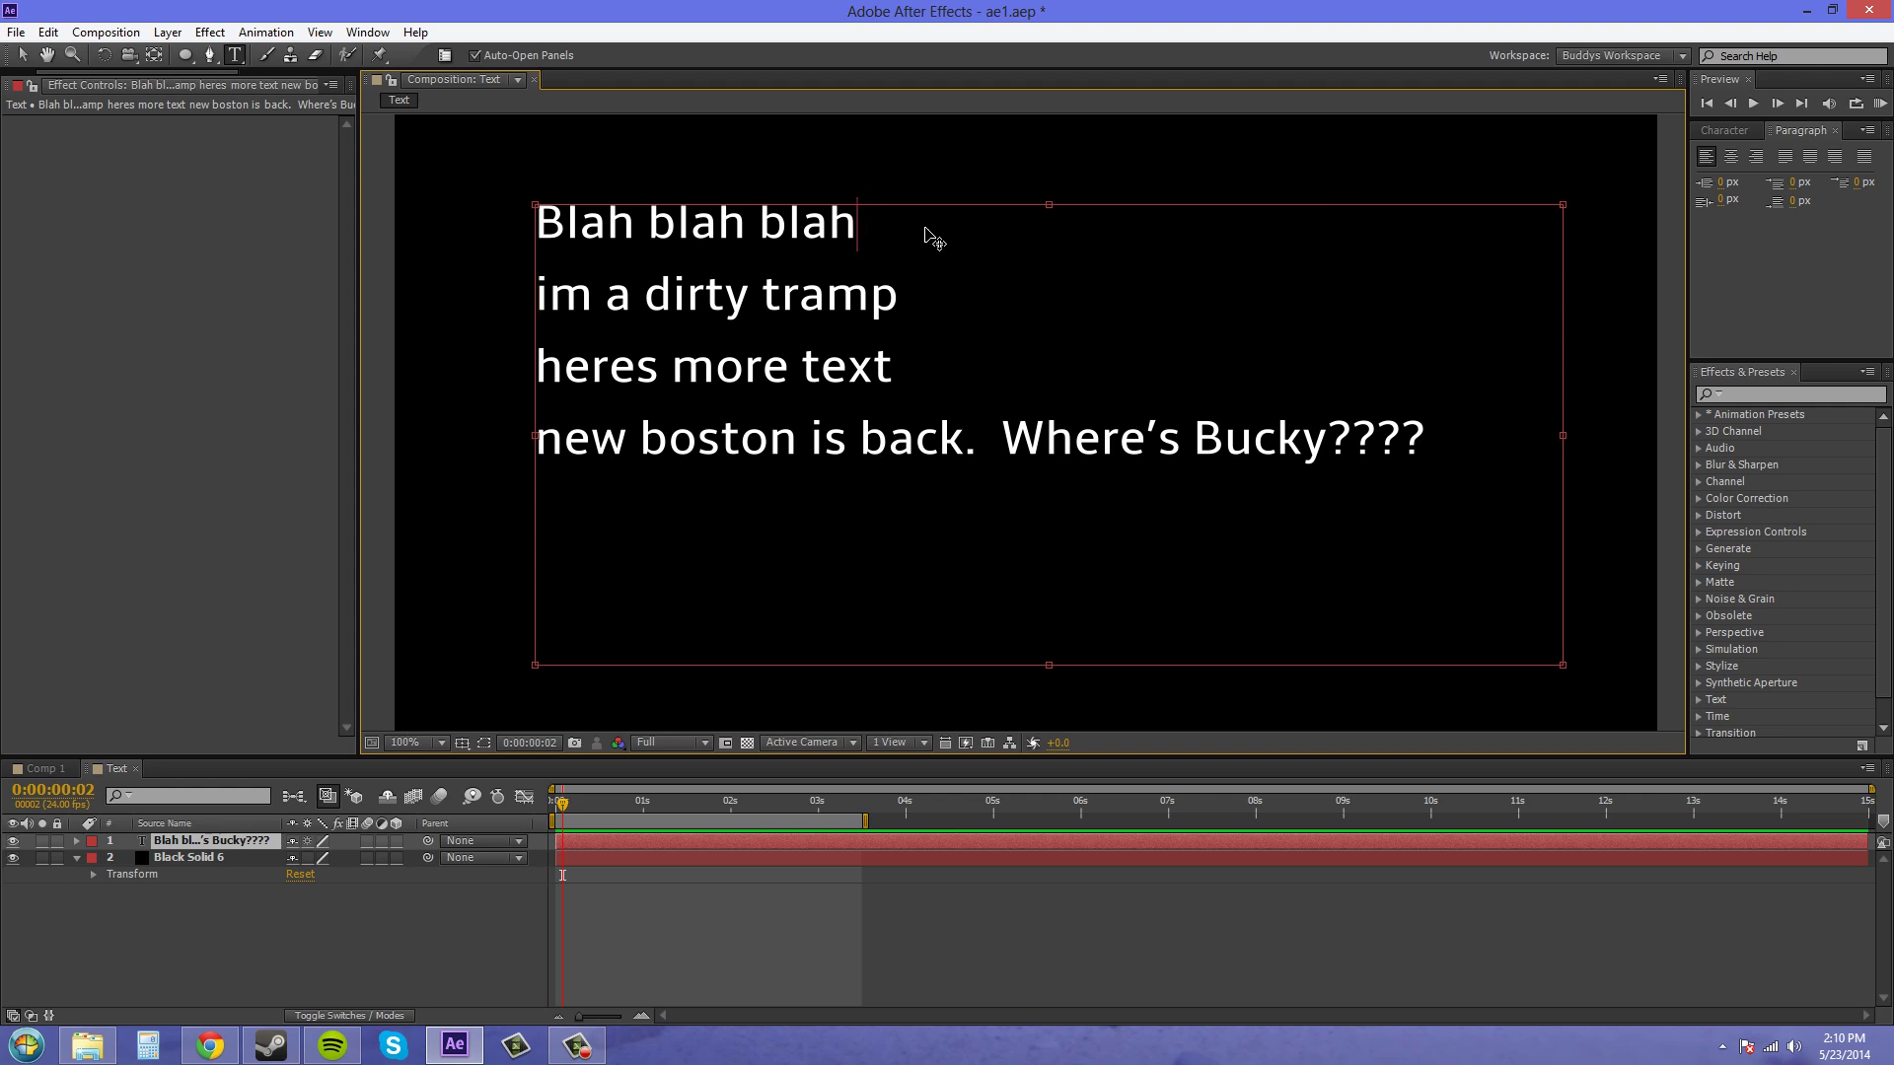
{"action": "left_click", "coordinate": [1732, 157]}
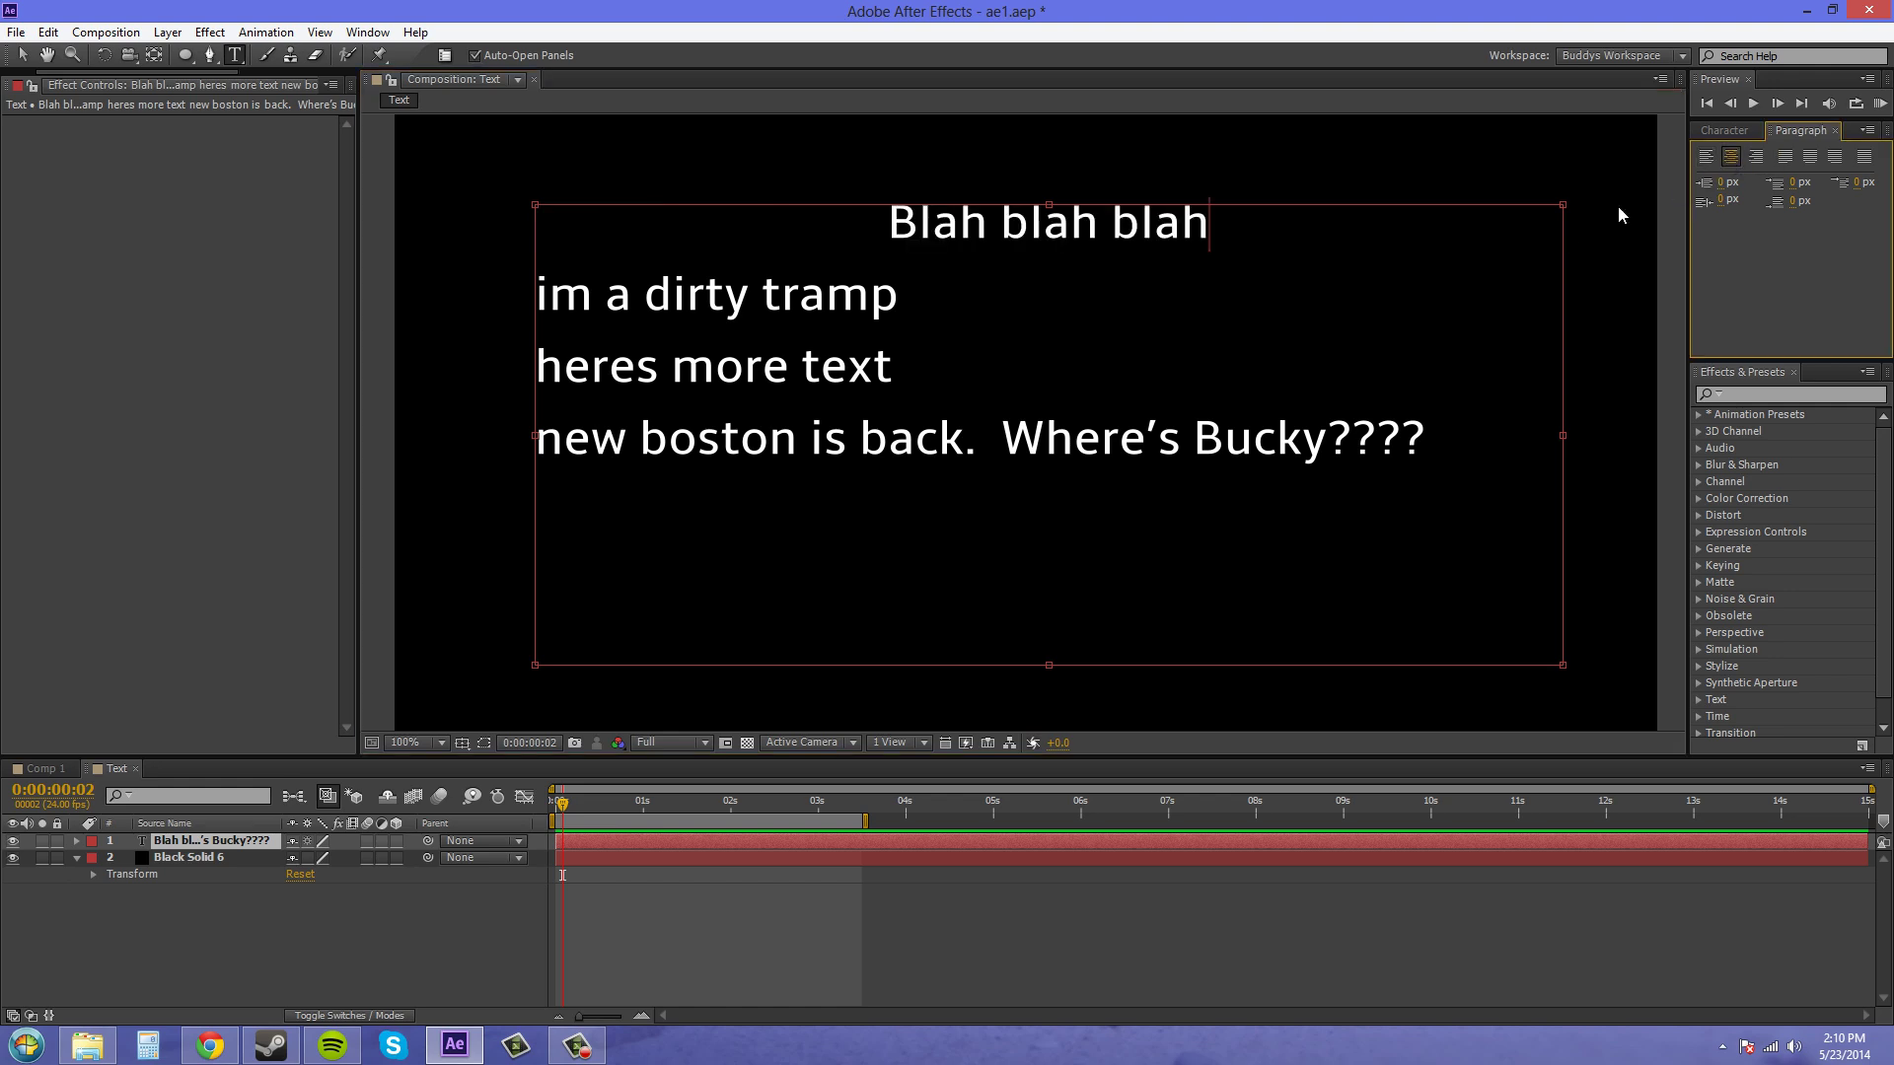
{"action": "left_click", "coordinate": [917, 296]}
{"action": "left_click", "coordinate": [1756, 158]}
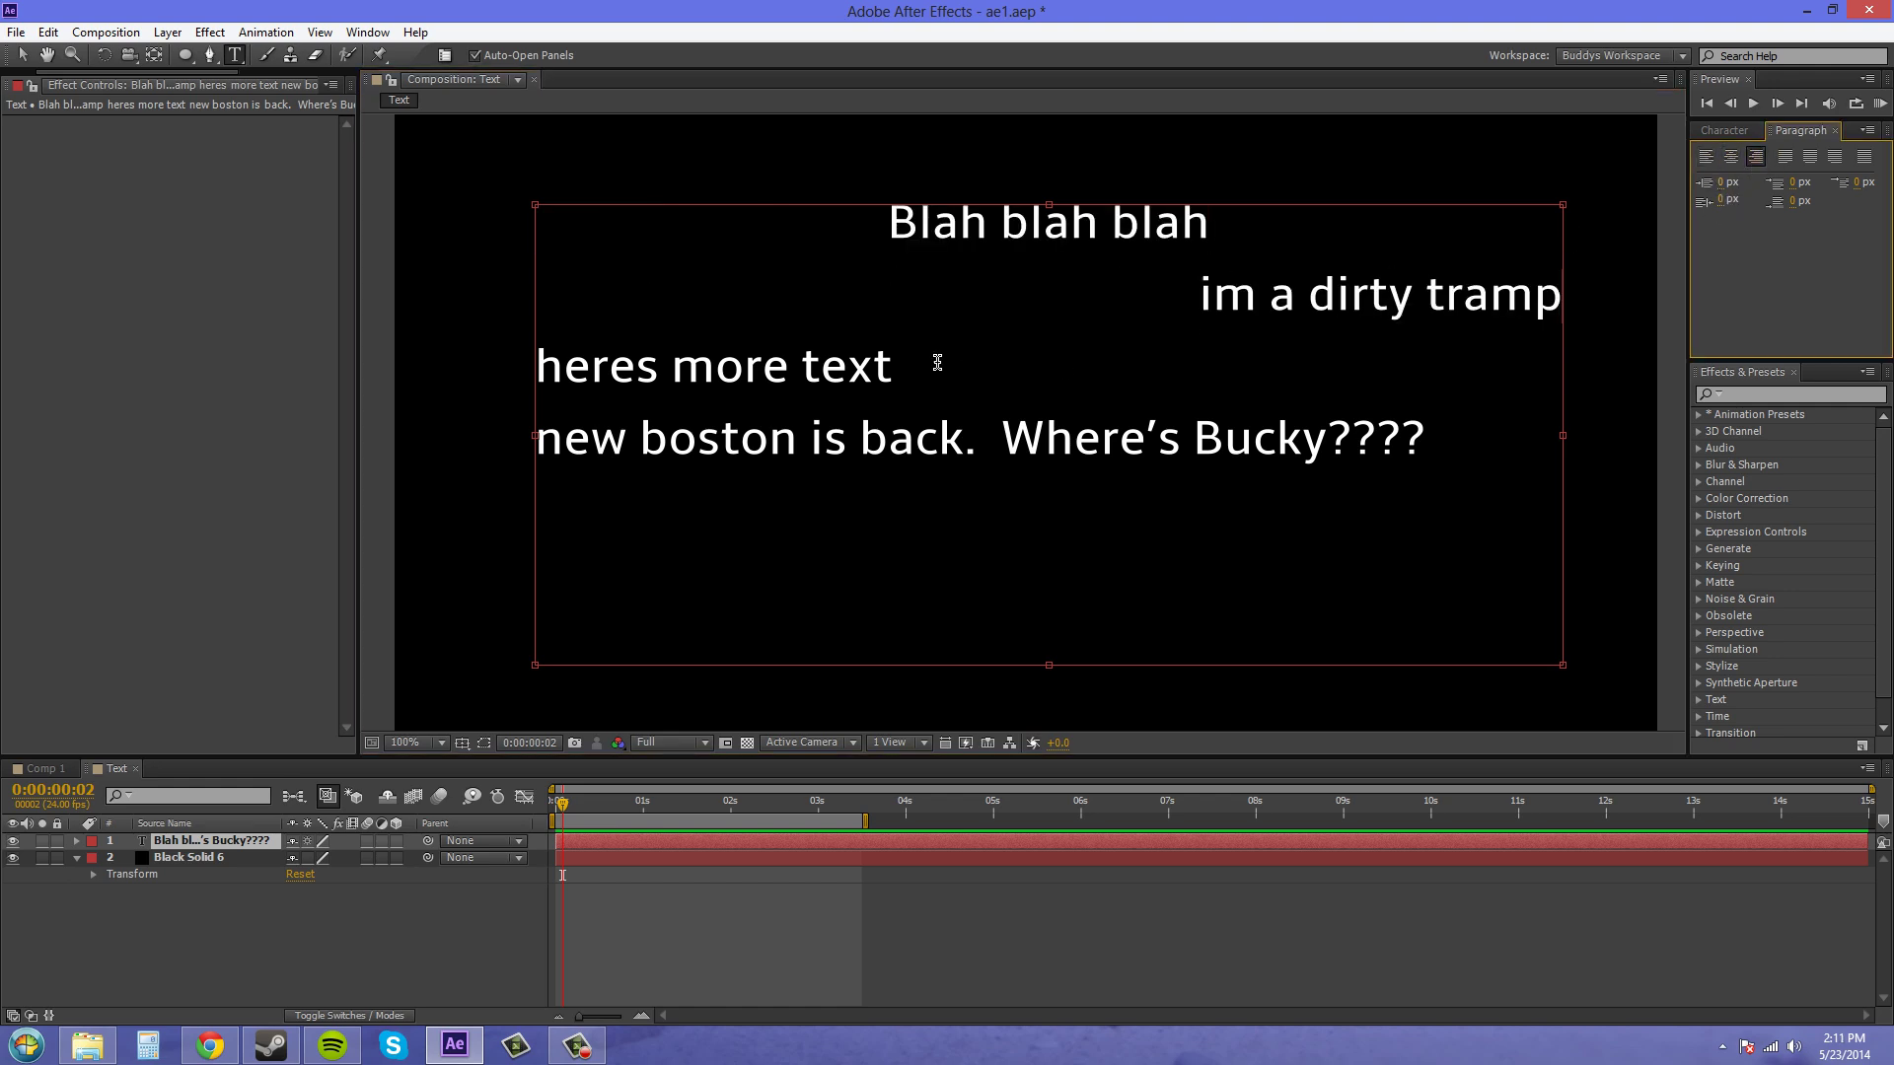
{"action": "left_click", "coordinate": [888, 367]}
{"action": "left_click", "coordinate": [1737, 162]}
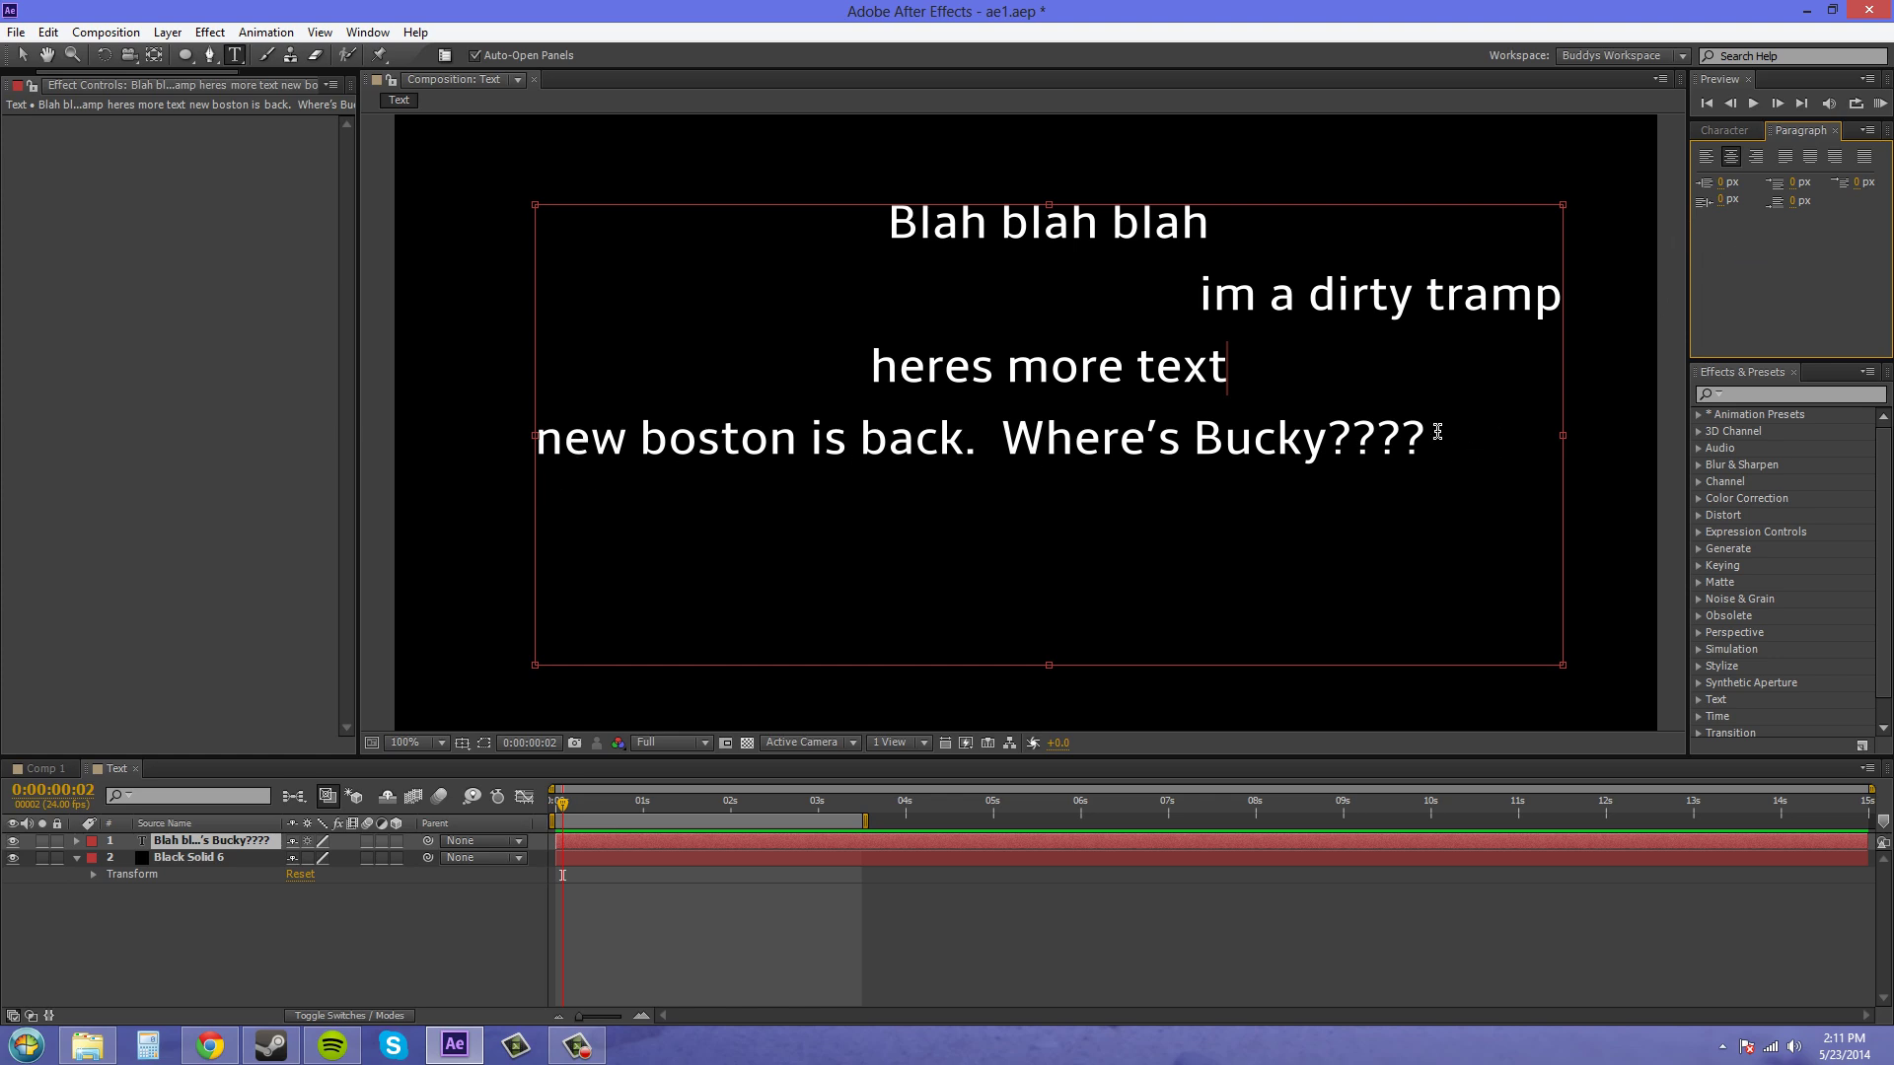
Step: Select all four lines and try centre, right and left alignment
{"action": "left_click_drag", "start_coordinate": [1438, 431], "coordinate": [846, 220]}
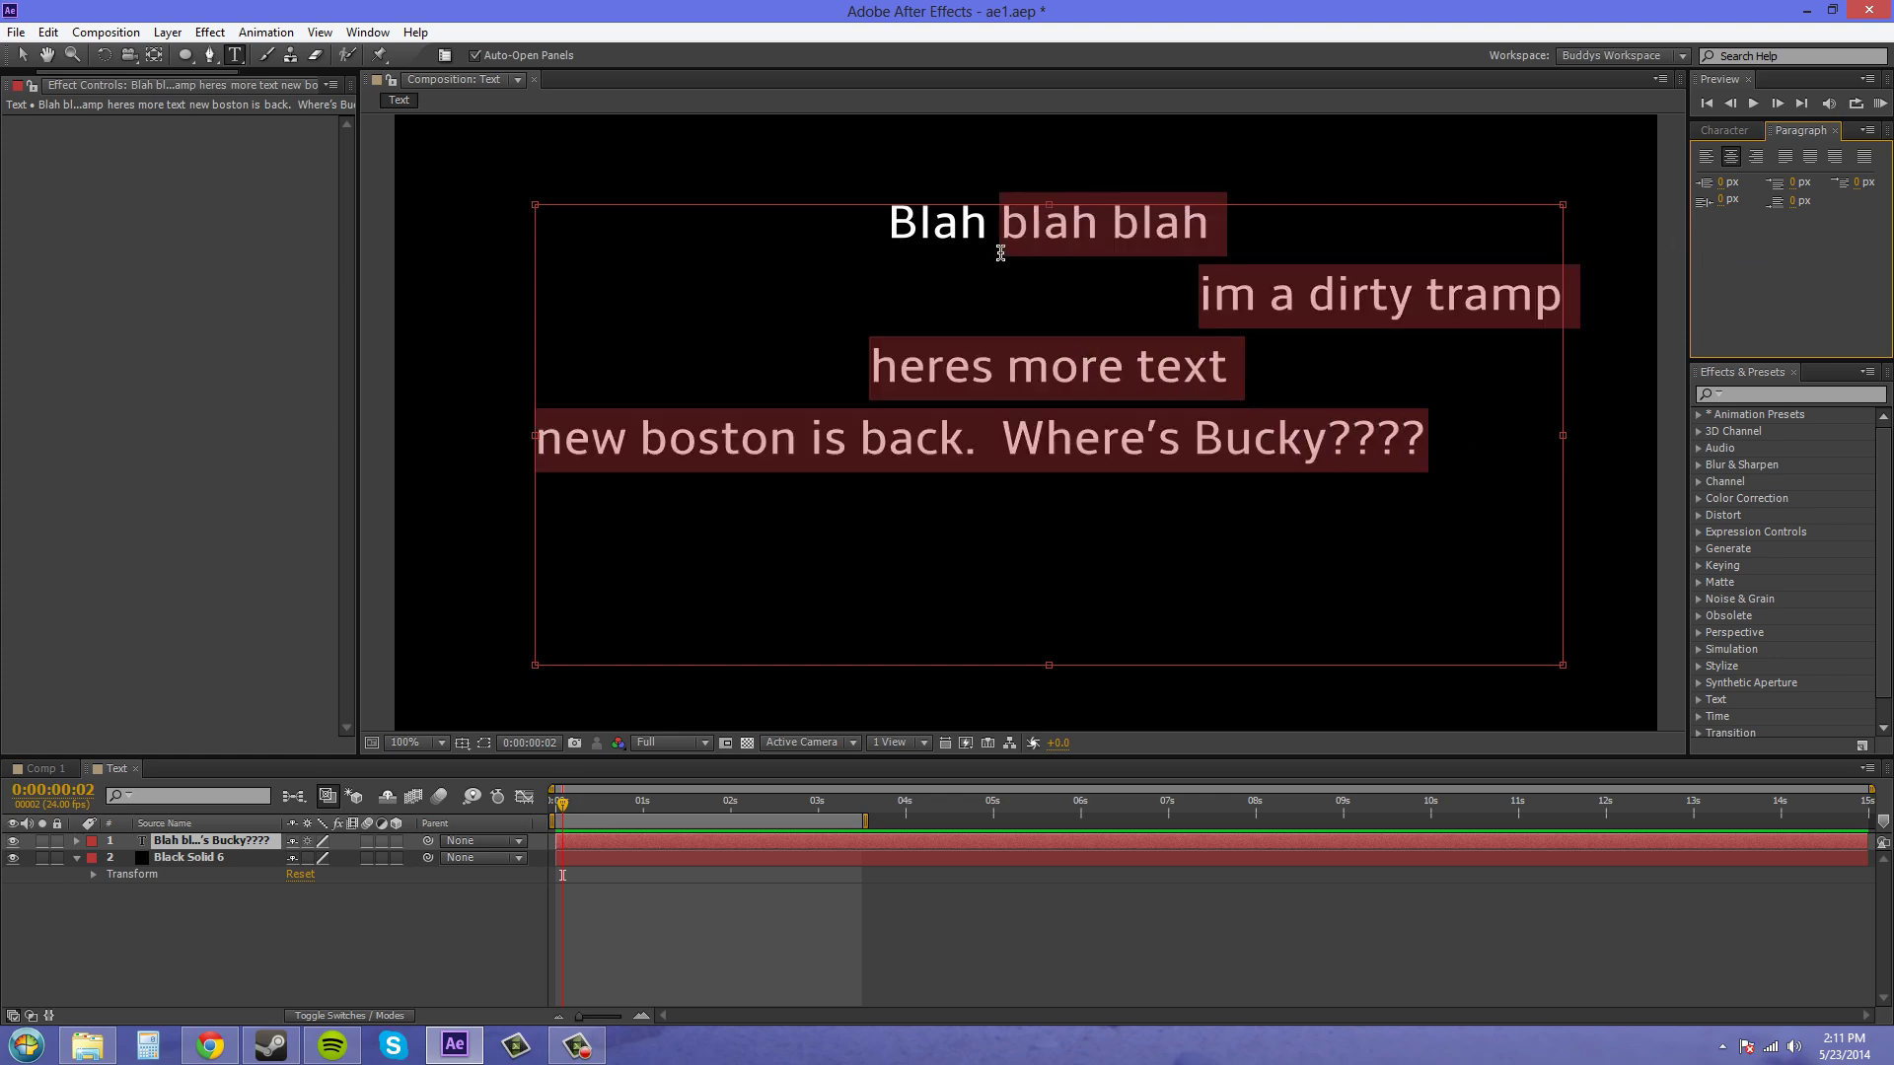
{"action": "left_click", "coordinate": [1706, 157]}
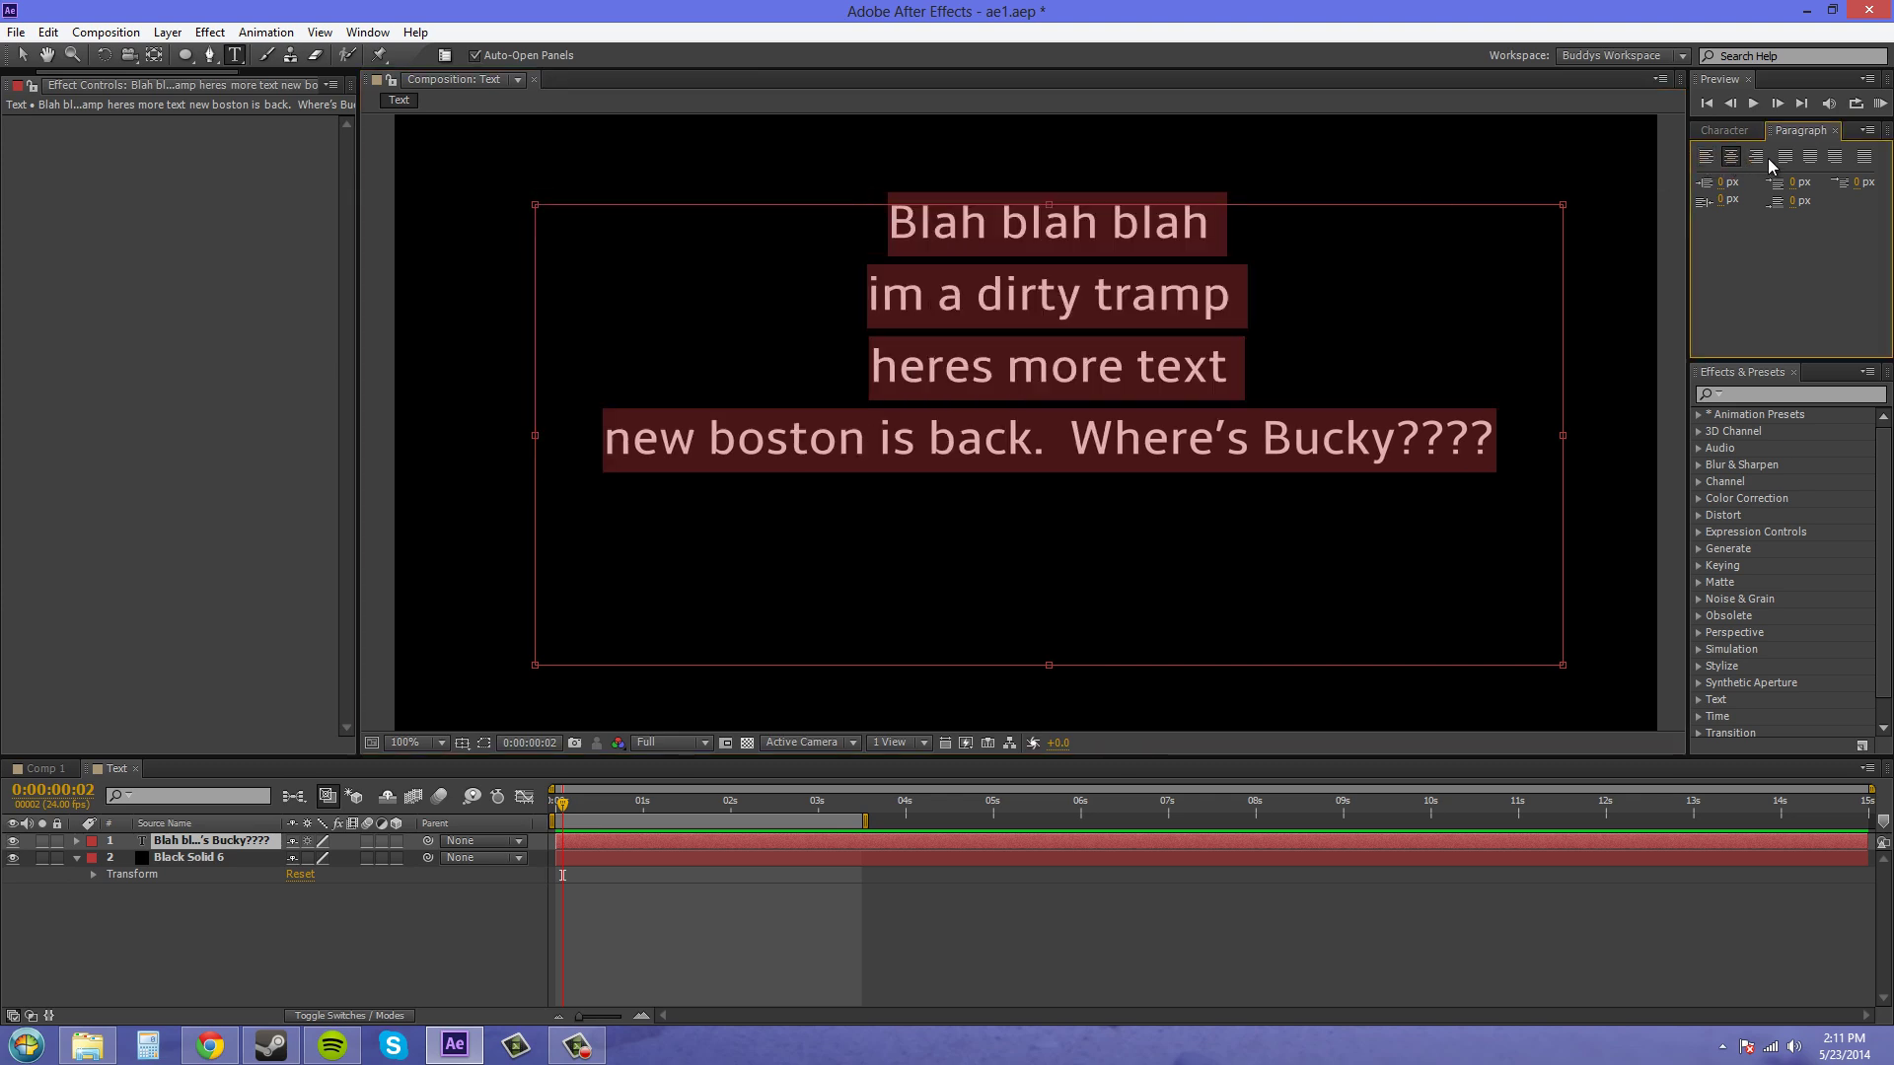
{"action": "left_click", "coordinate": [1756, 157]}
{"action": "left_click", "coordinate": [1708, 158]}
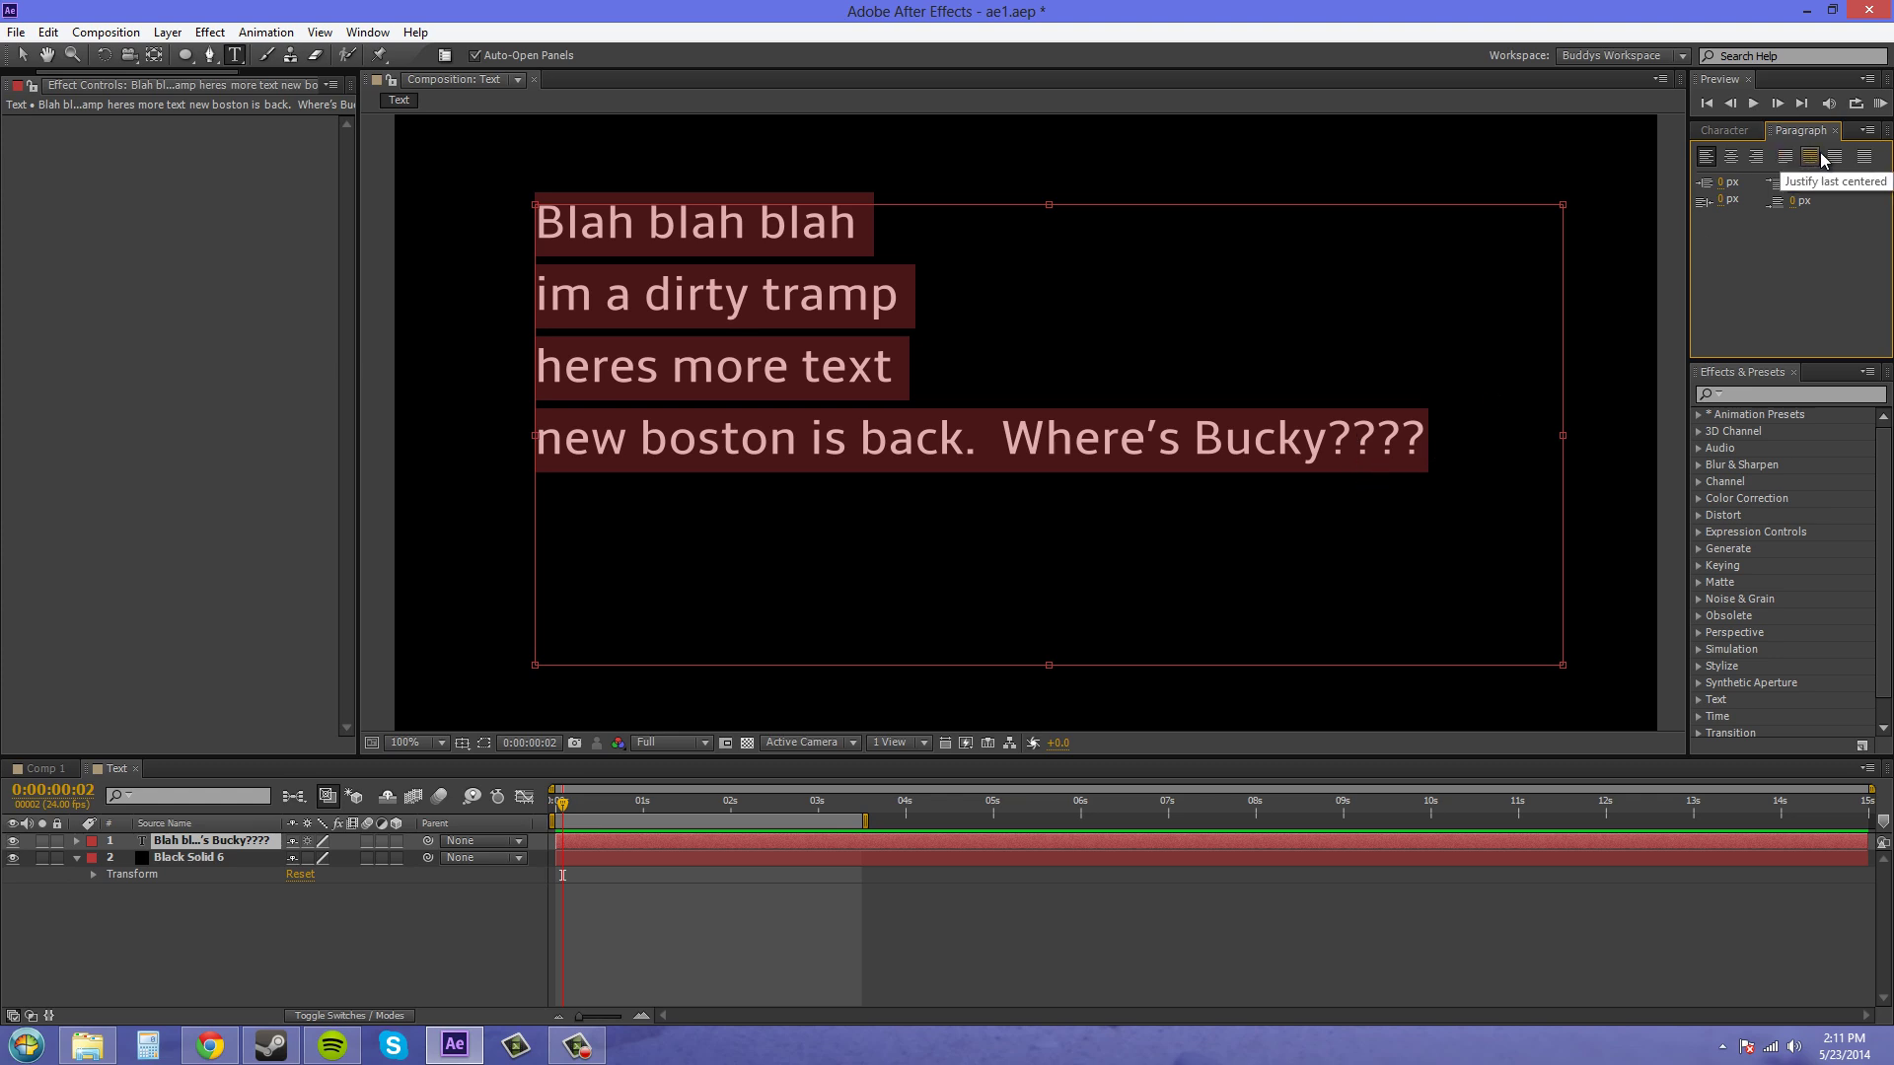
Step: Try each Justify option, then return all lines to left alignment
{"action": "left_click", "coordinate": [1786, 157]}
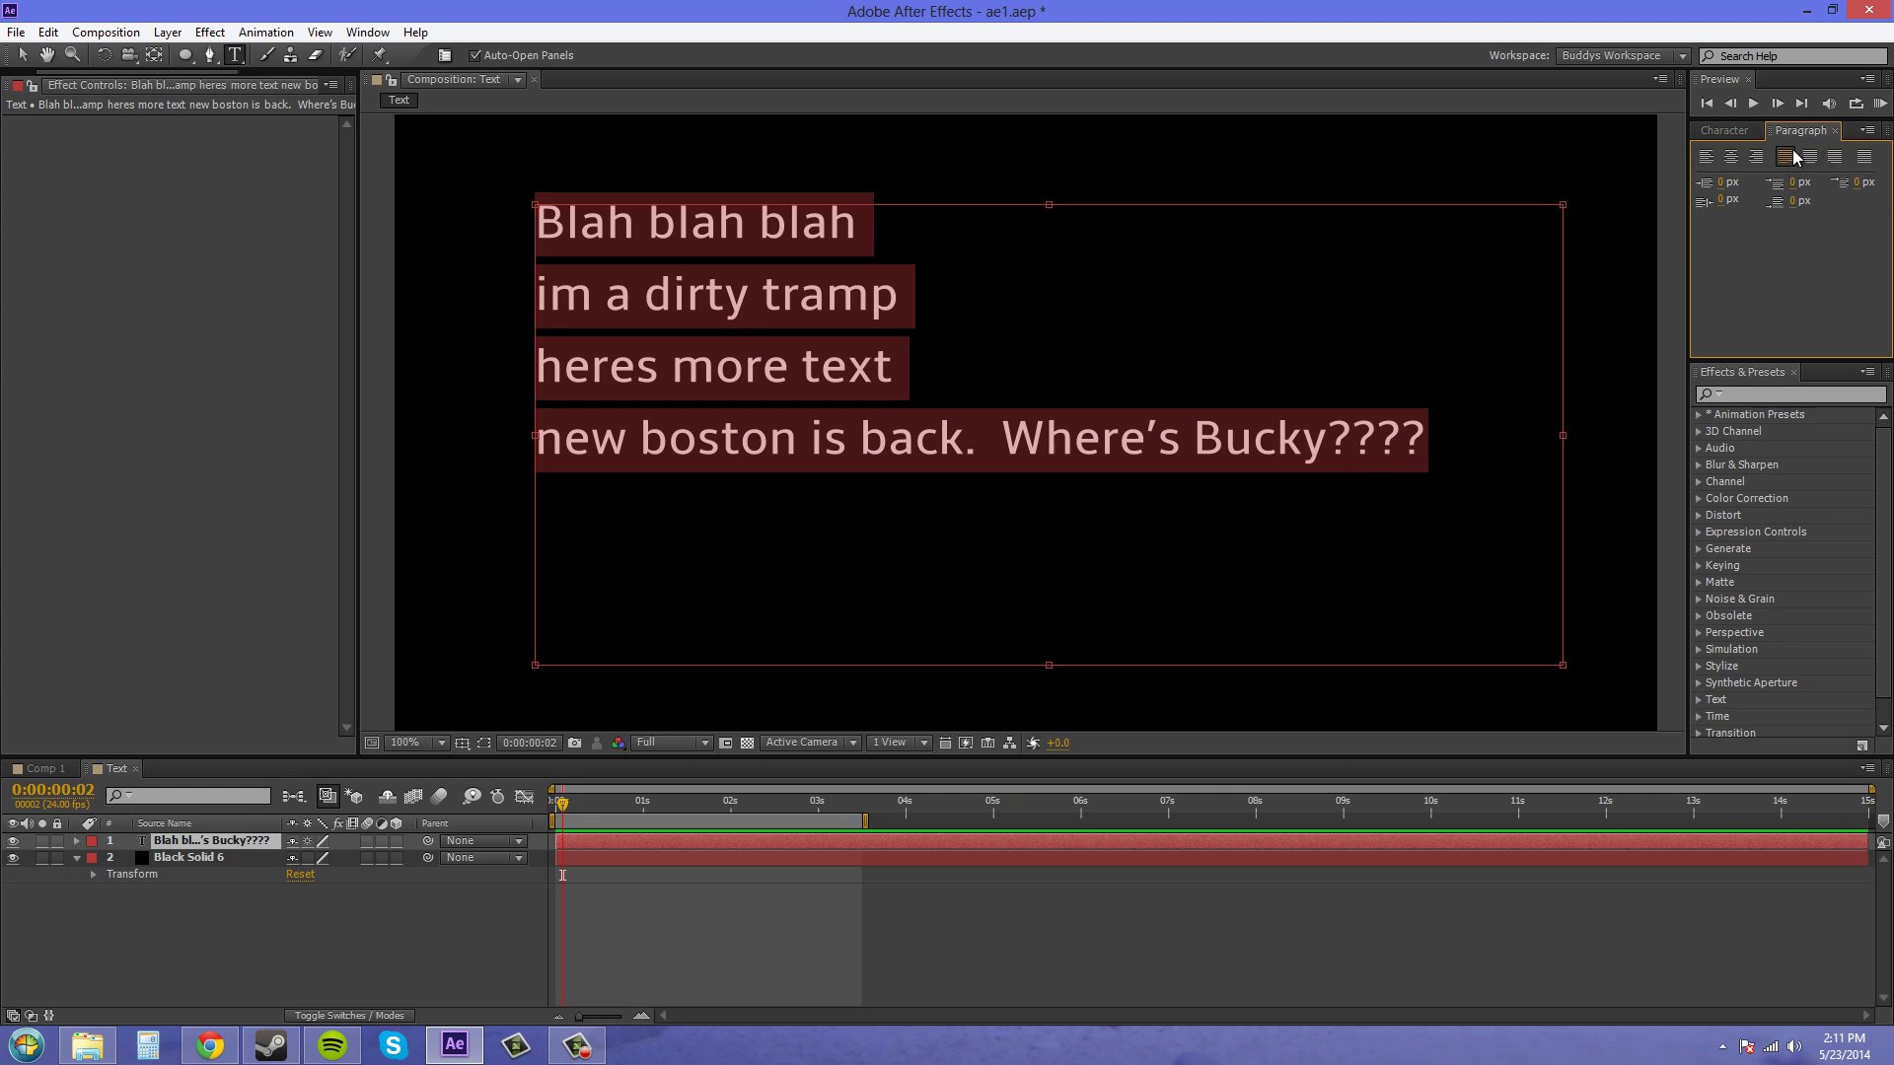
{"action": "left_click", "coordinate": [1819, 158]}
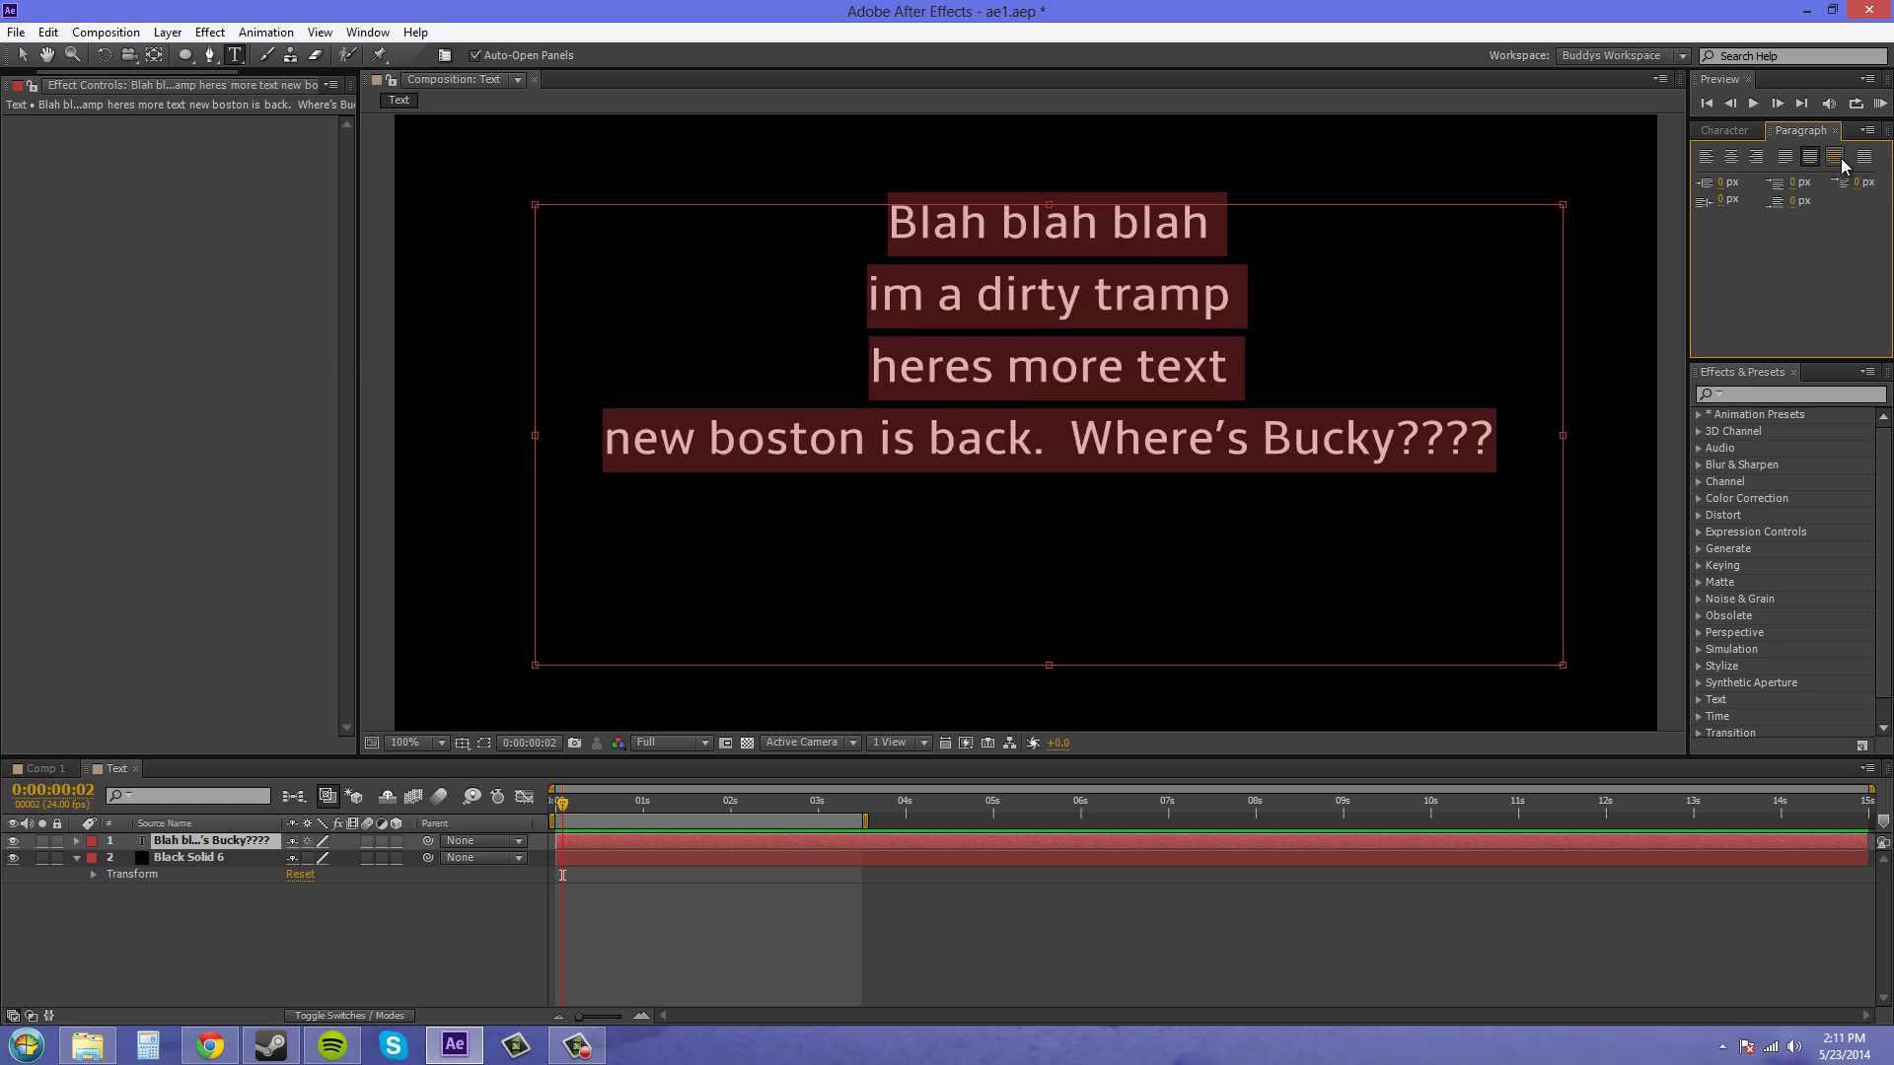
{"action": "left_click", "coordinate": [1835, 158]}
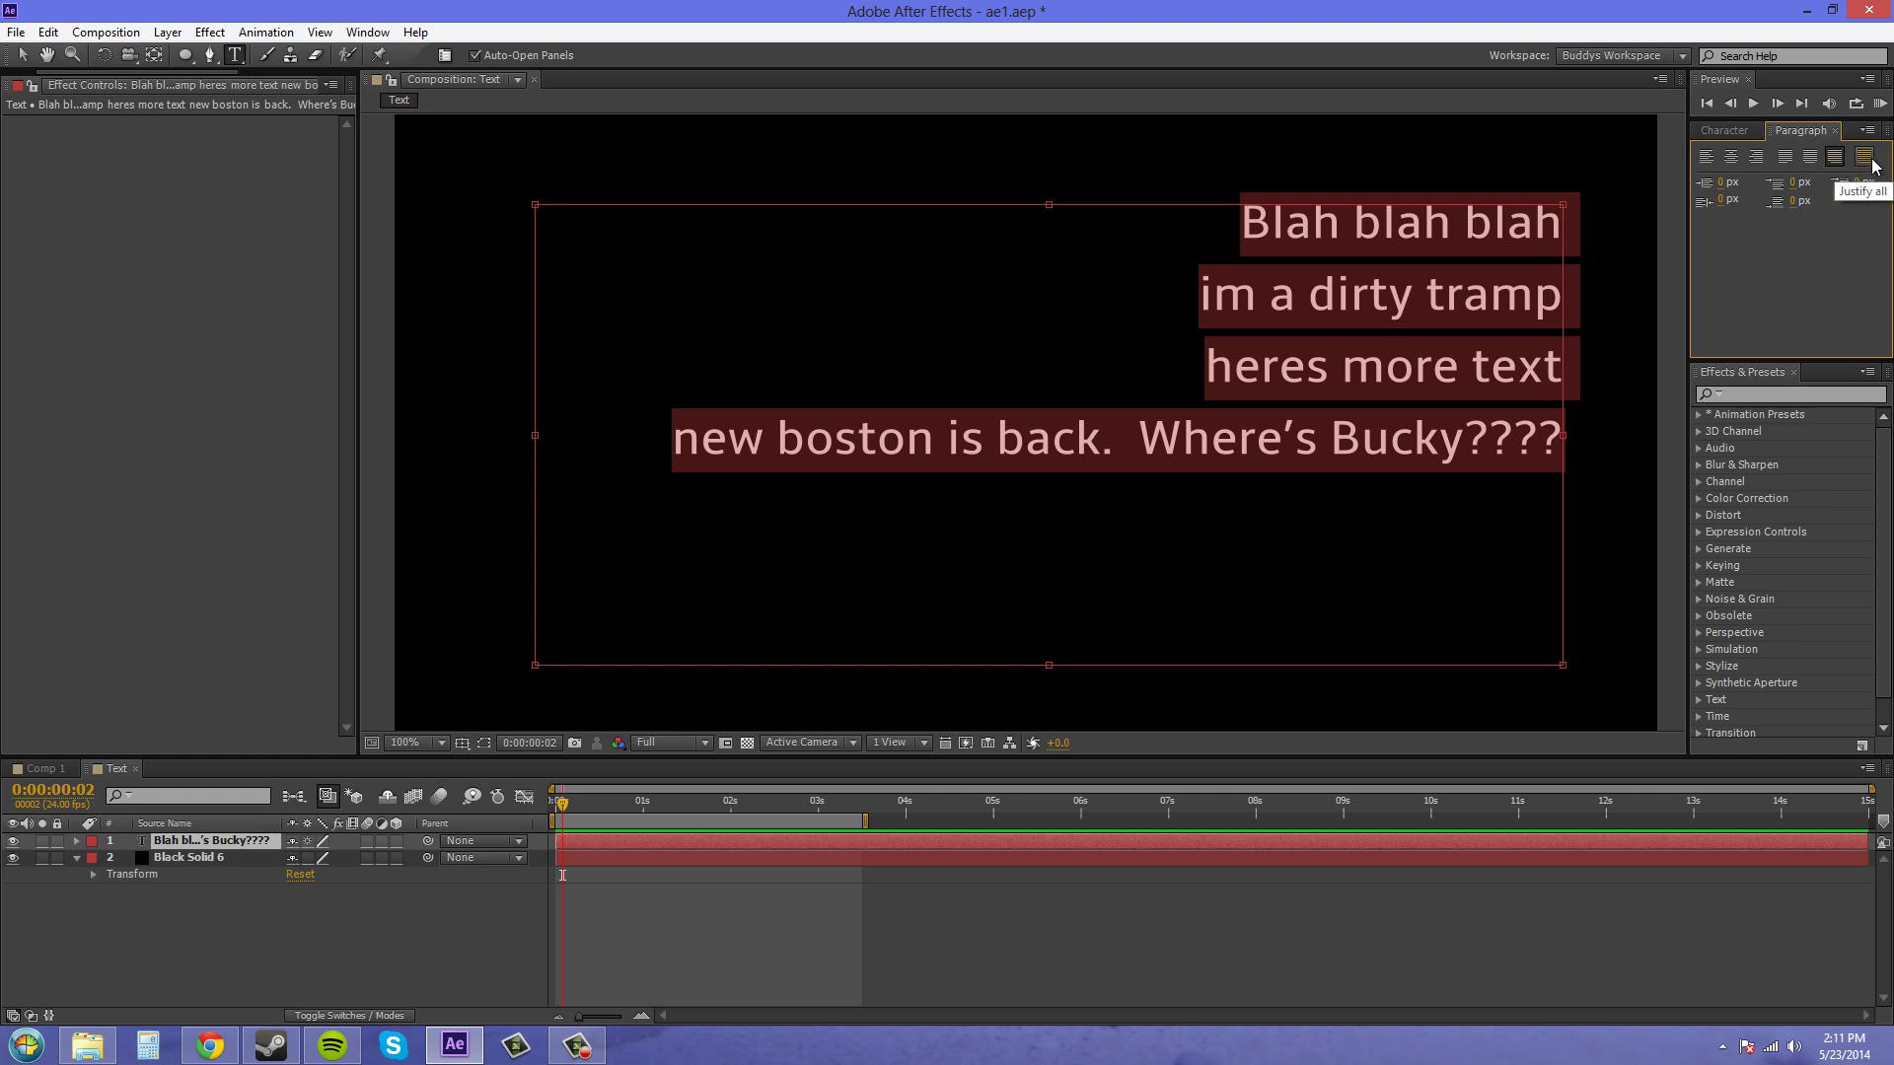
{"action": "left_click", "coordinate": [1866, 158]}
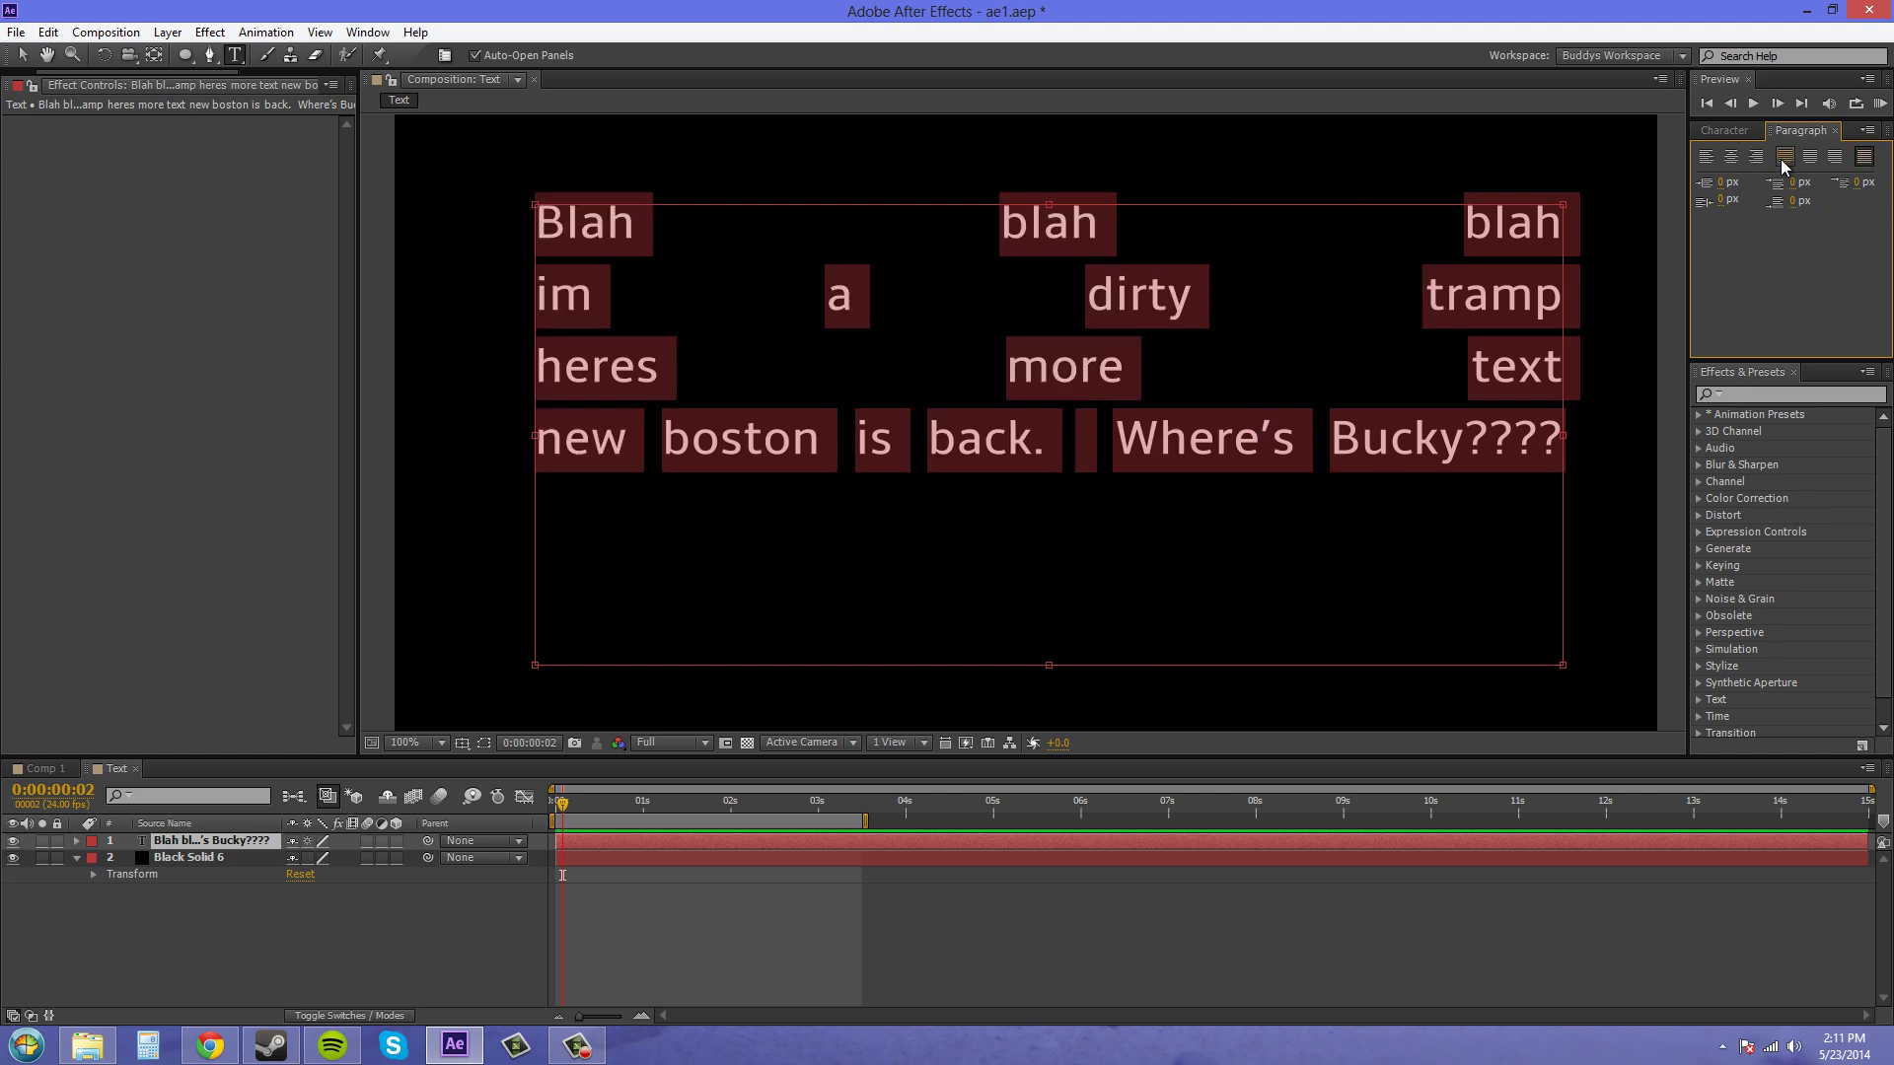
{"action": "left_click", "coordinate": [1811, 158]}
{"action": "left_click", "coordinate": [1706, 156]}
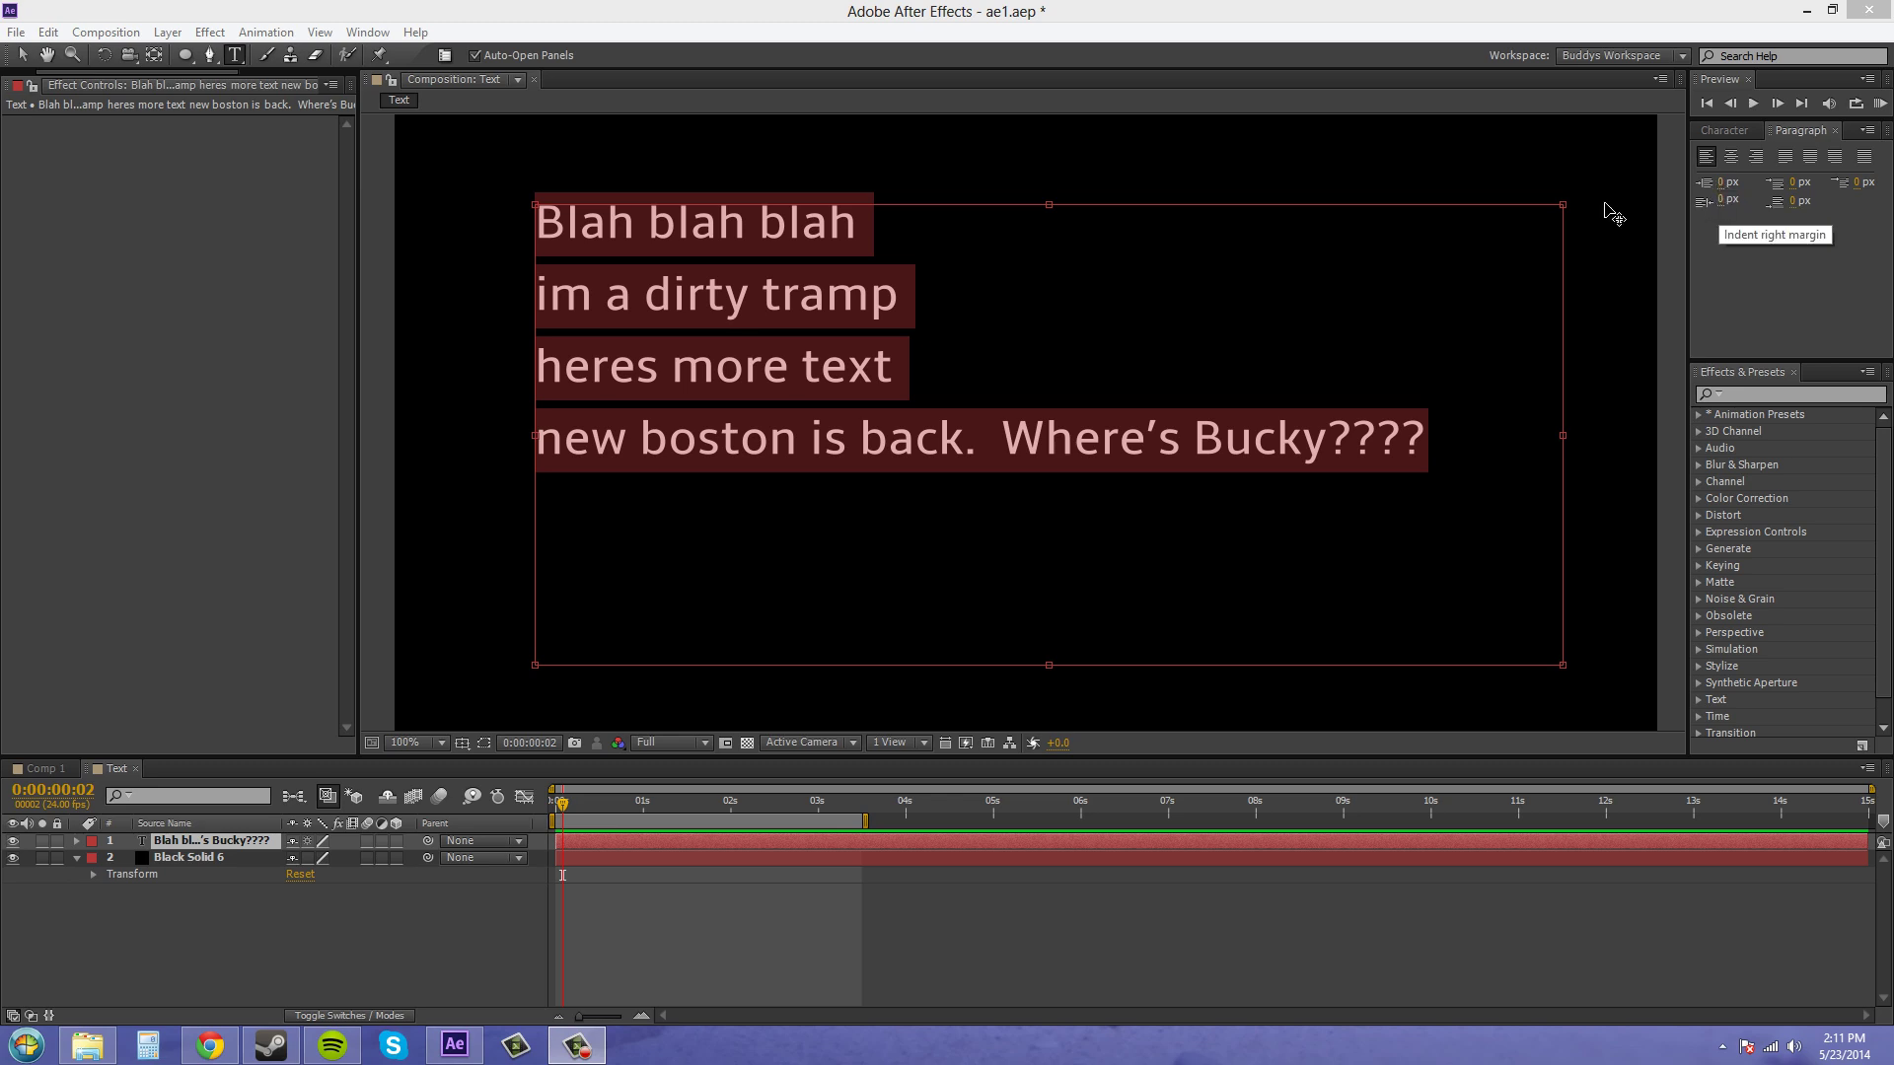
Step: Scrub the left and first-line indents, then set the first-line indent back to 0
{"action": "mouse_move", "coordinate": [1725, 184]}
{"action": "left_mouse_down"}
{"action": "mouse_move", "coordinate": [1793, 190]}
{"action": "mouse_move", "coordinate": [1749, 205]}
{"action": "left_mouse_up"}
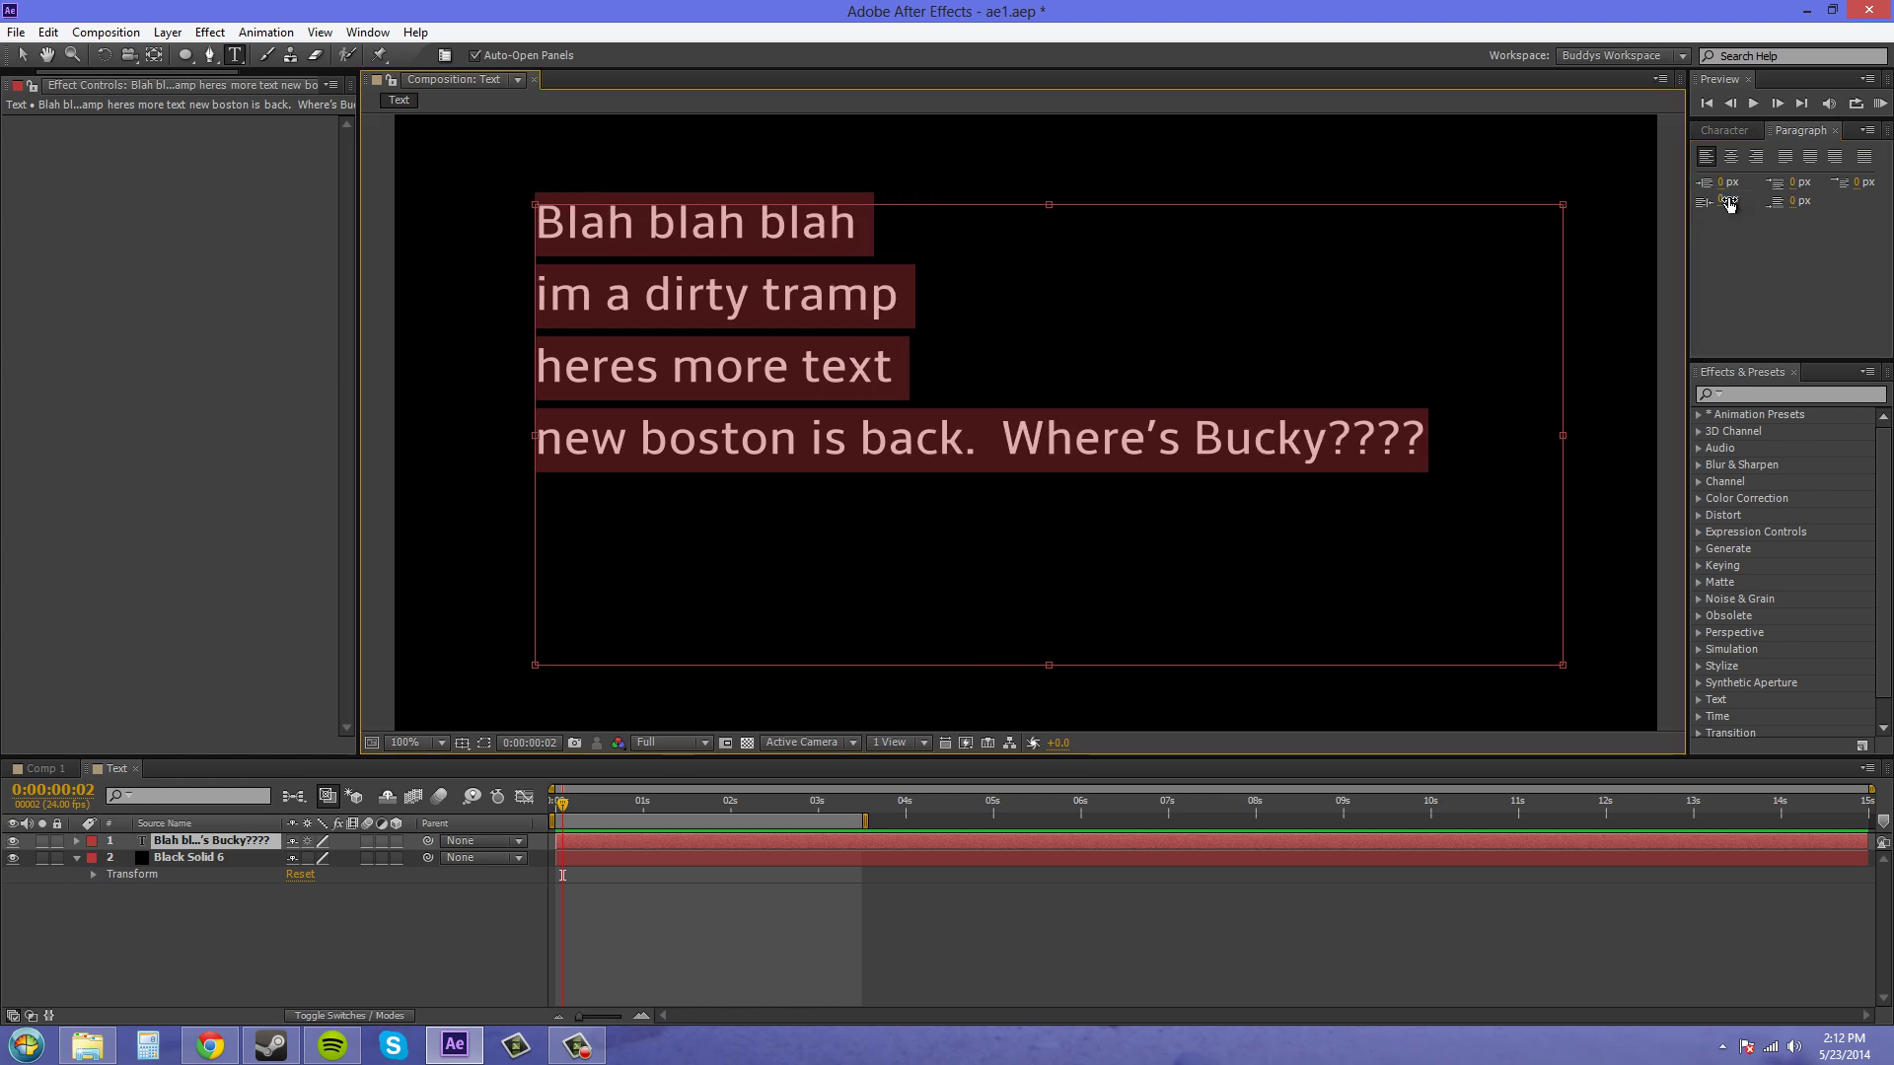
{"action": "left_click", "coordinate": [1728, 203]}
{"action": "mouse_move", "coordinate": [1664, 218]}
{"action": "left_mouse_down"}
{"action": "mouse_move", "coordinate": [1747, 220]}
{"action": "mouse_move", "coordinate": [1678, 221]}
{"action": "left_mouse_up"}
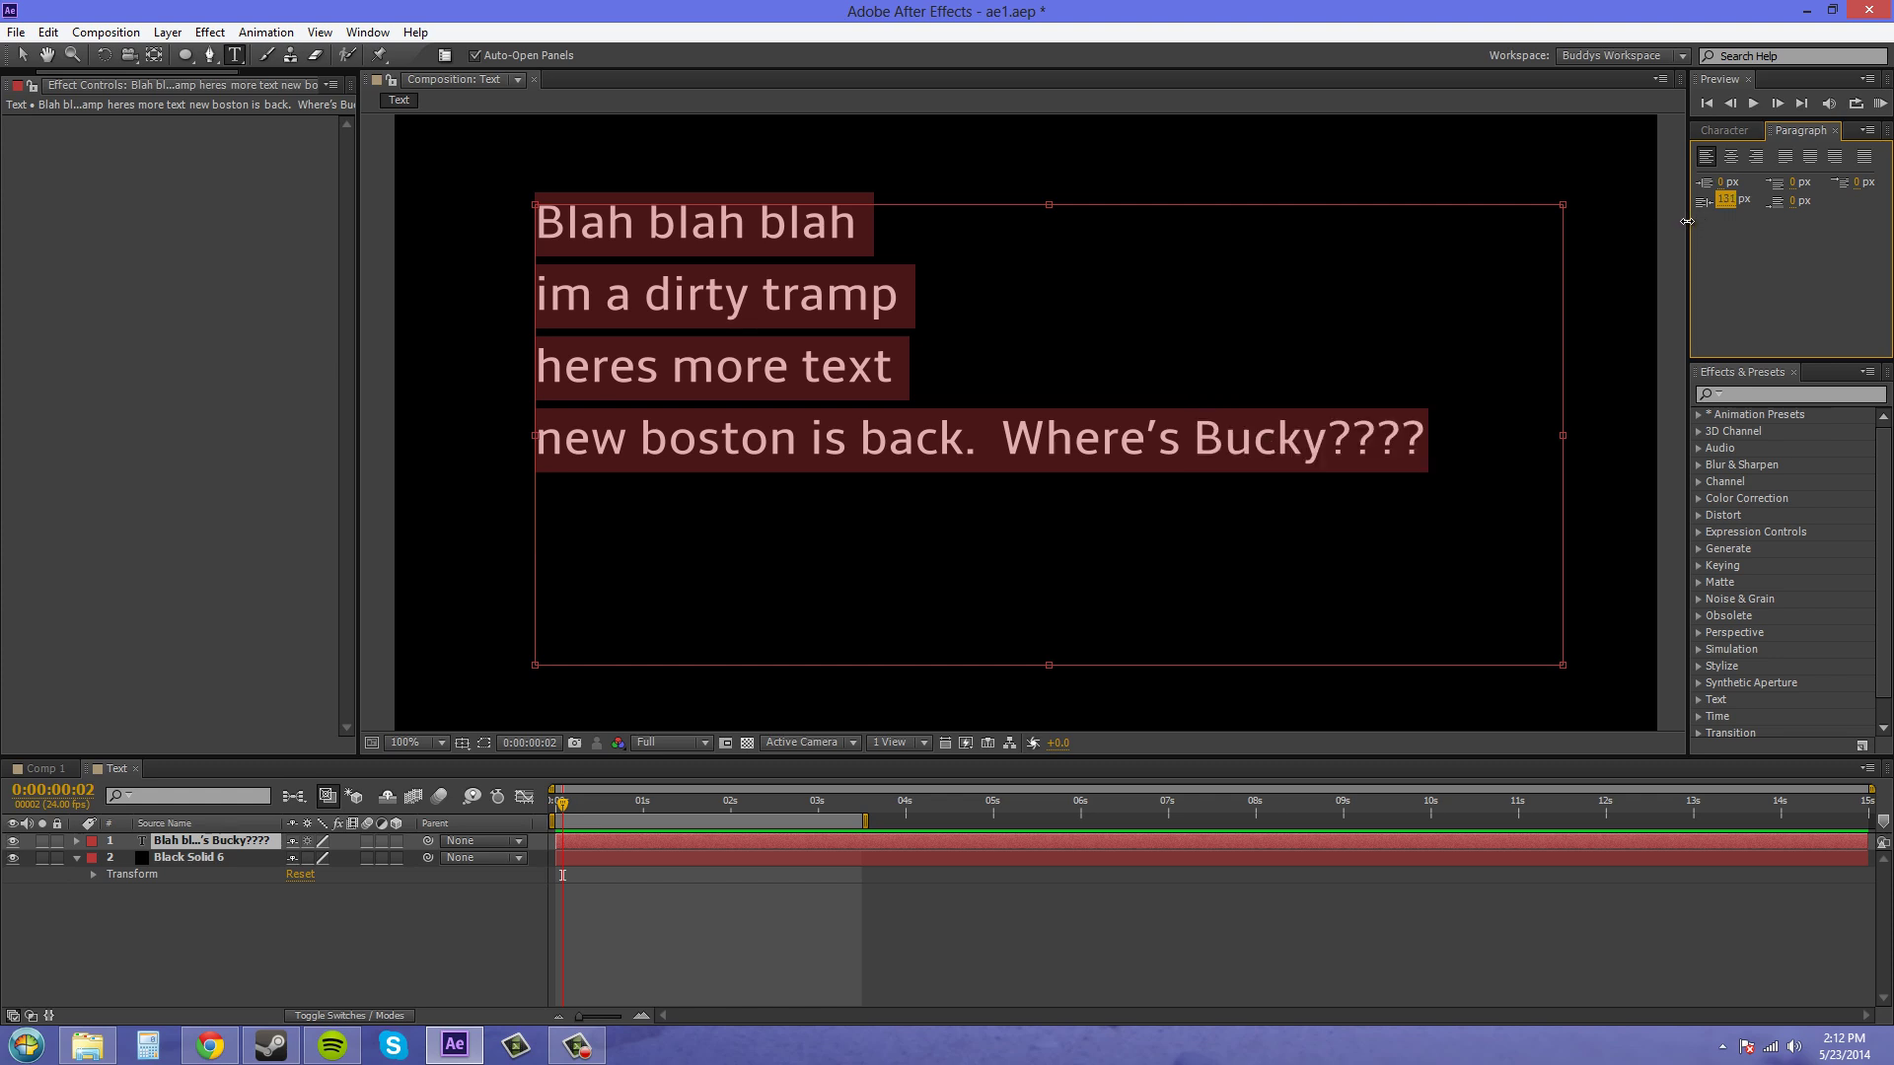
{"action": "left_click_drag", "start_coordinate": [1695, 221], "coordinate": [1707, 221]}
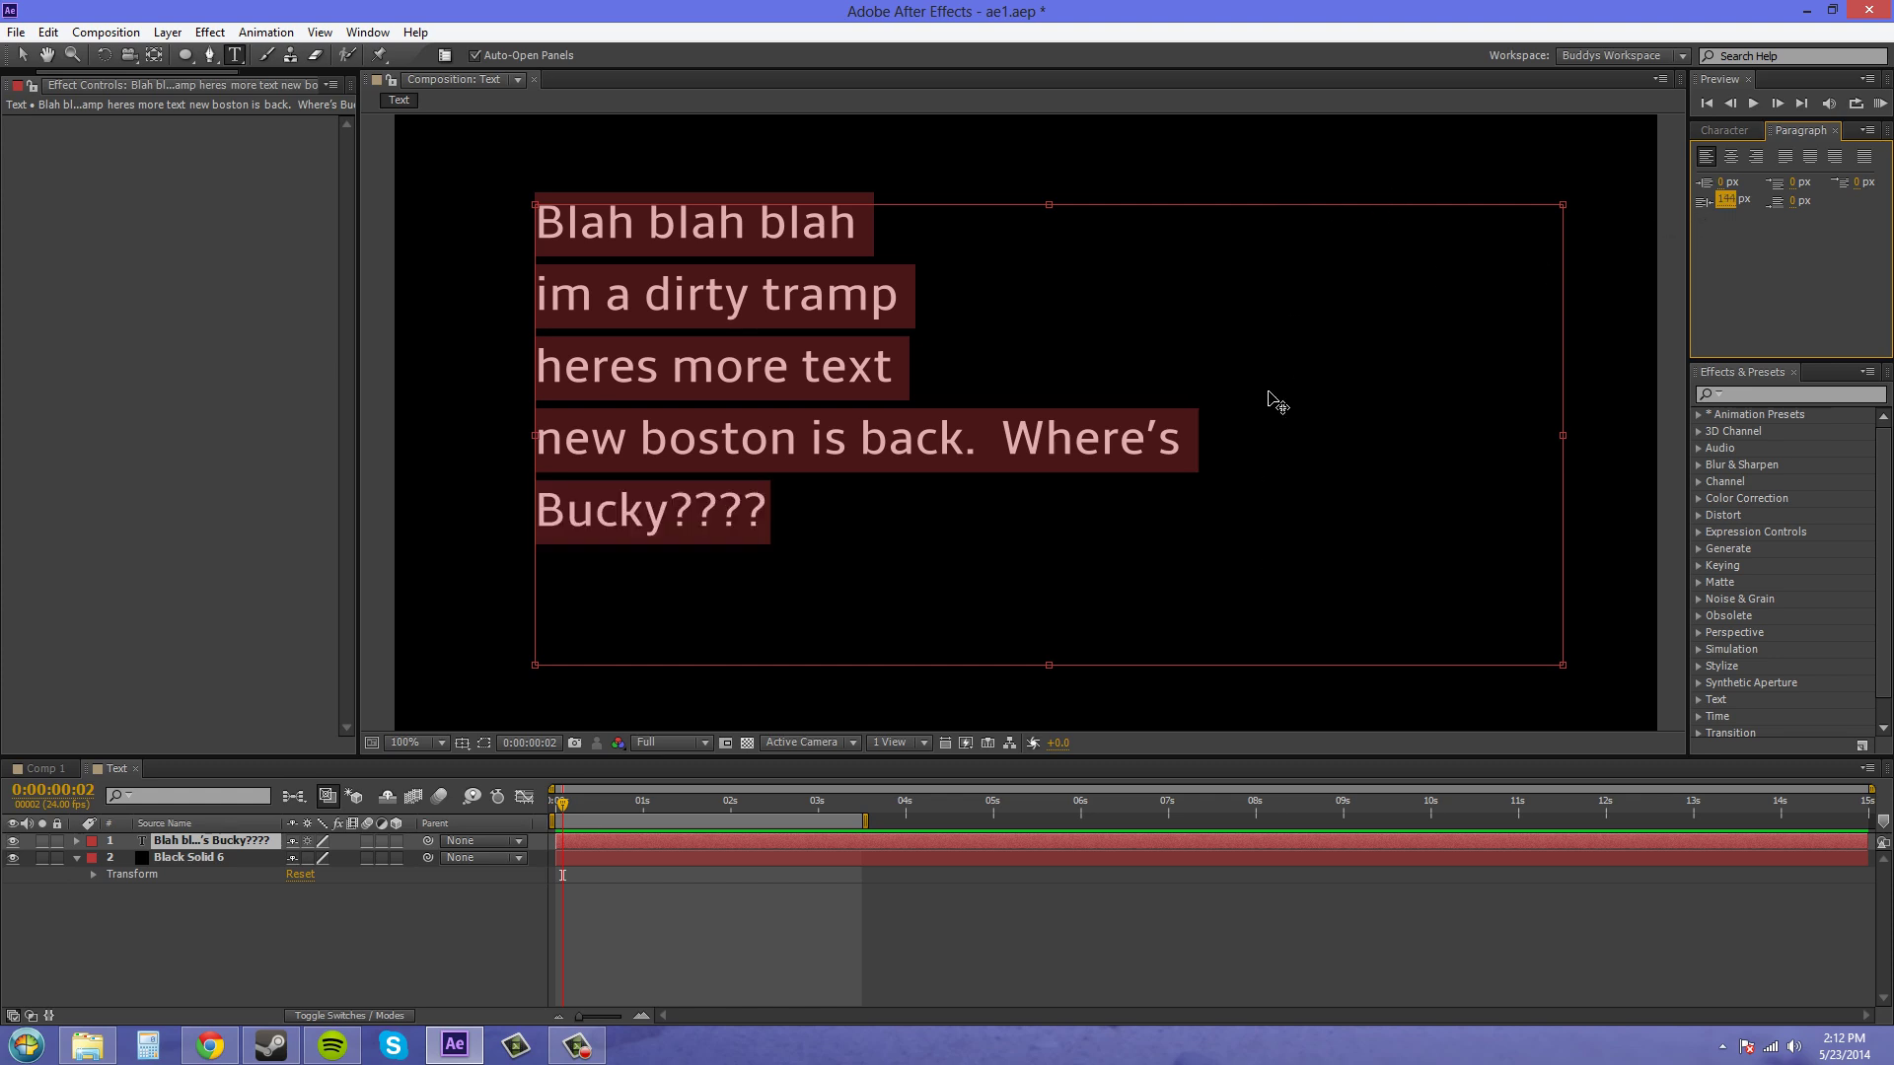
{"action": "left_click", "coordinate": [1727, 203]}
{"action": "type", "text": "0"}
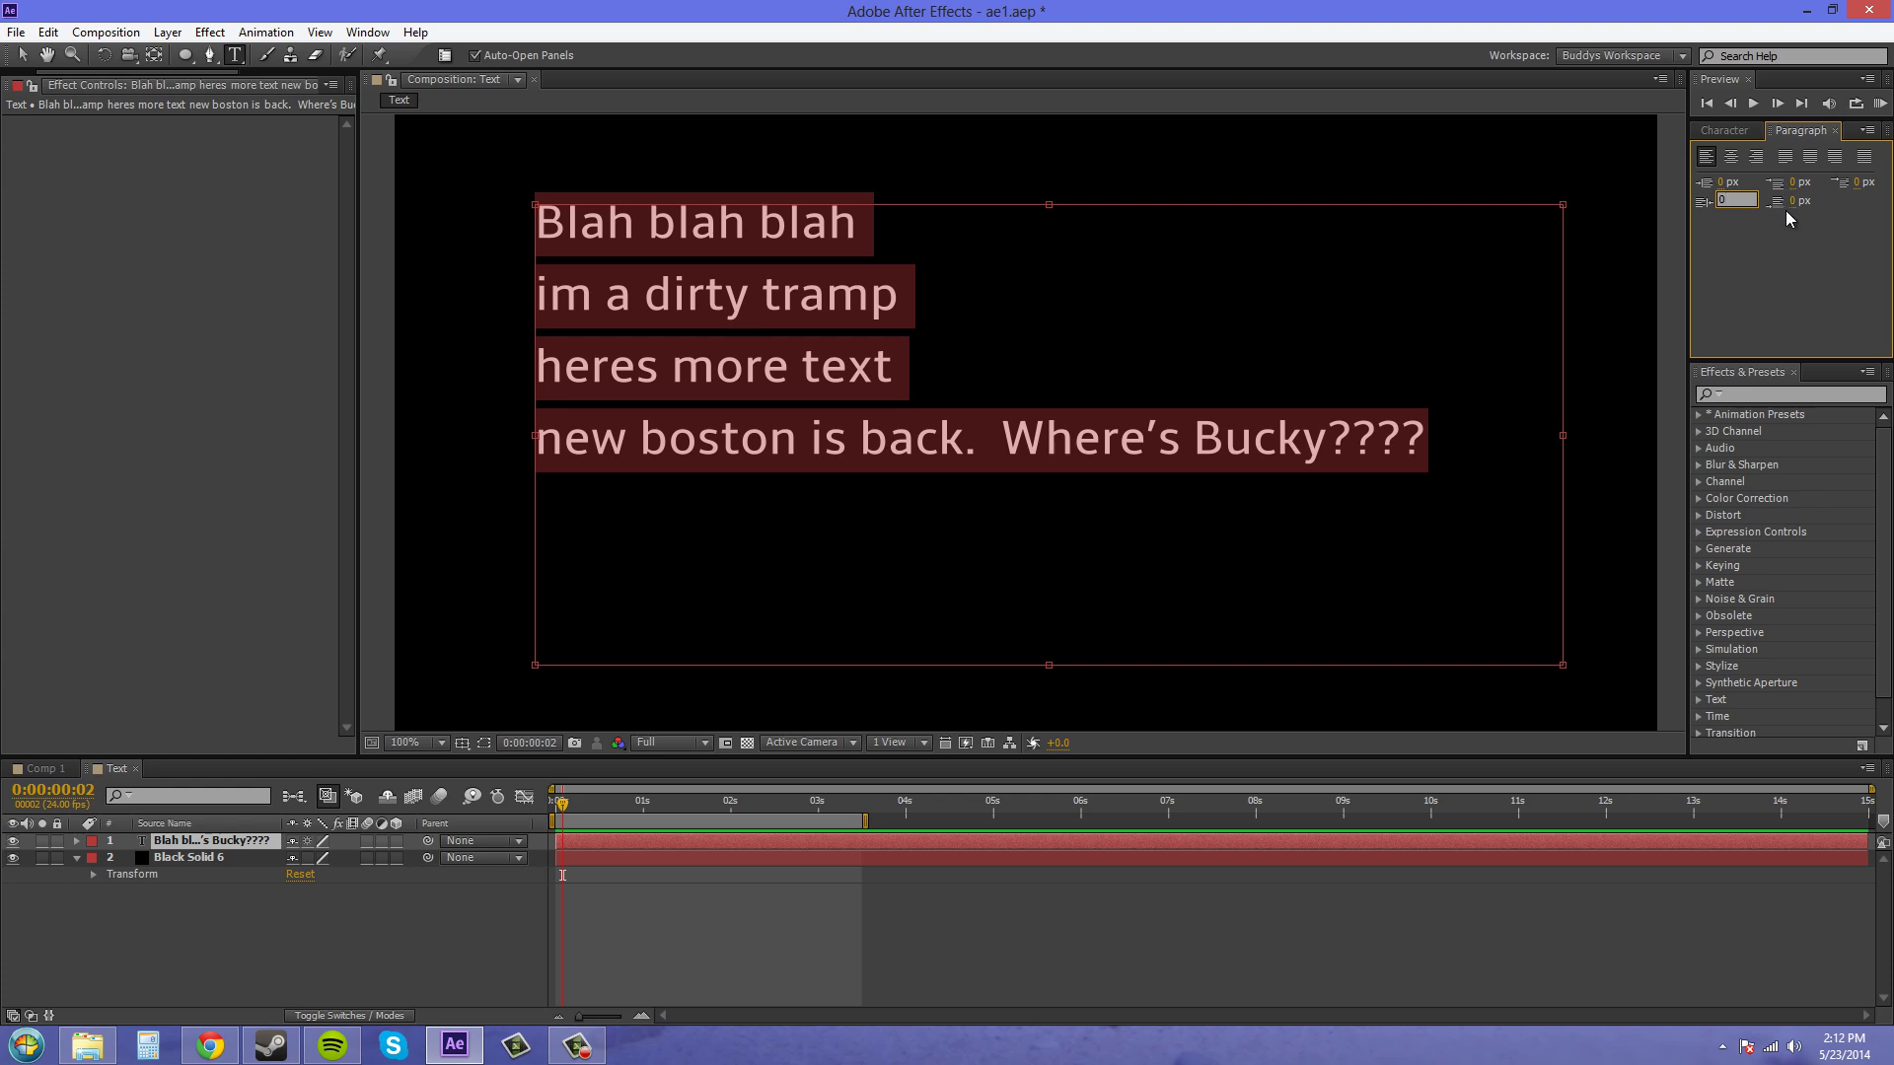
Step: Select all the text and scrub Space Before up, then into negative values
{"action": "left_click_drag", "start_coordinate": [1426, 444], "coordinate": [491, 230]}
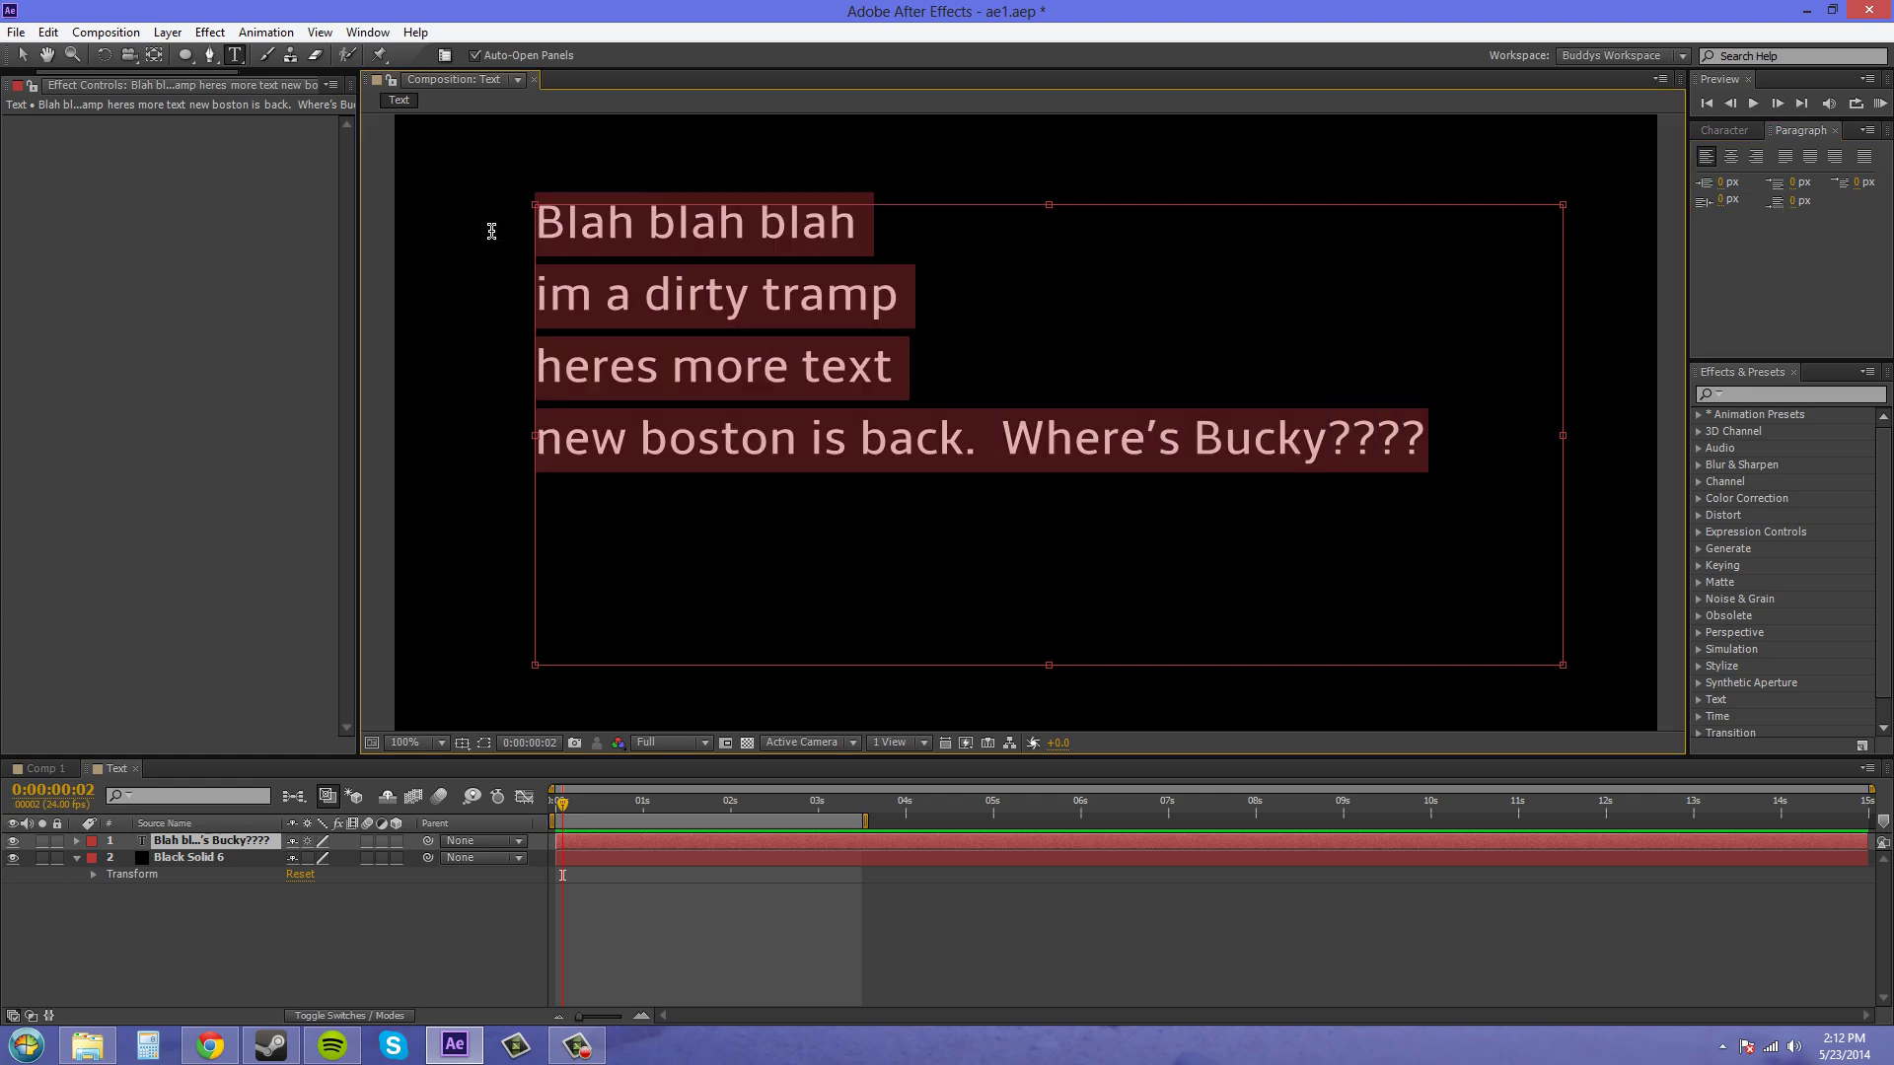
{"action": "mouse_move", "coordinate": [1793, 188]}
{"action": "left_mouse_down"}
{"action": "mouse_move", "coordinate": [1831, 192]}
{"action": "mouse_move", "coordinate": [1803, 218]}
{"action": "left_mouse_up"}
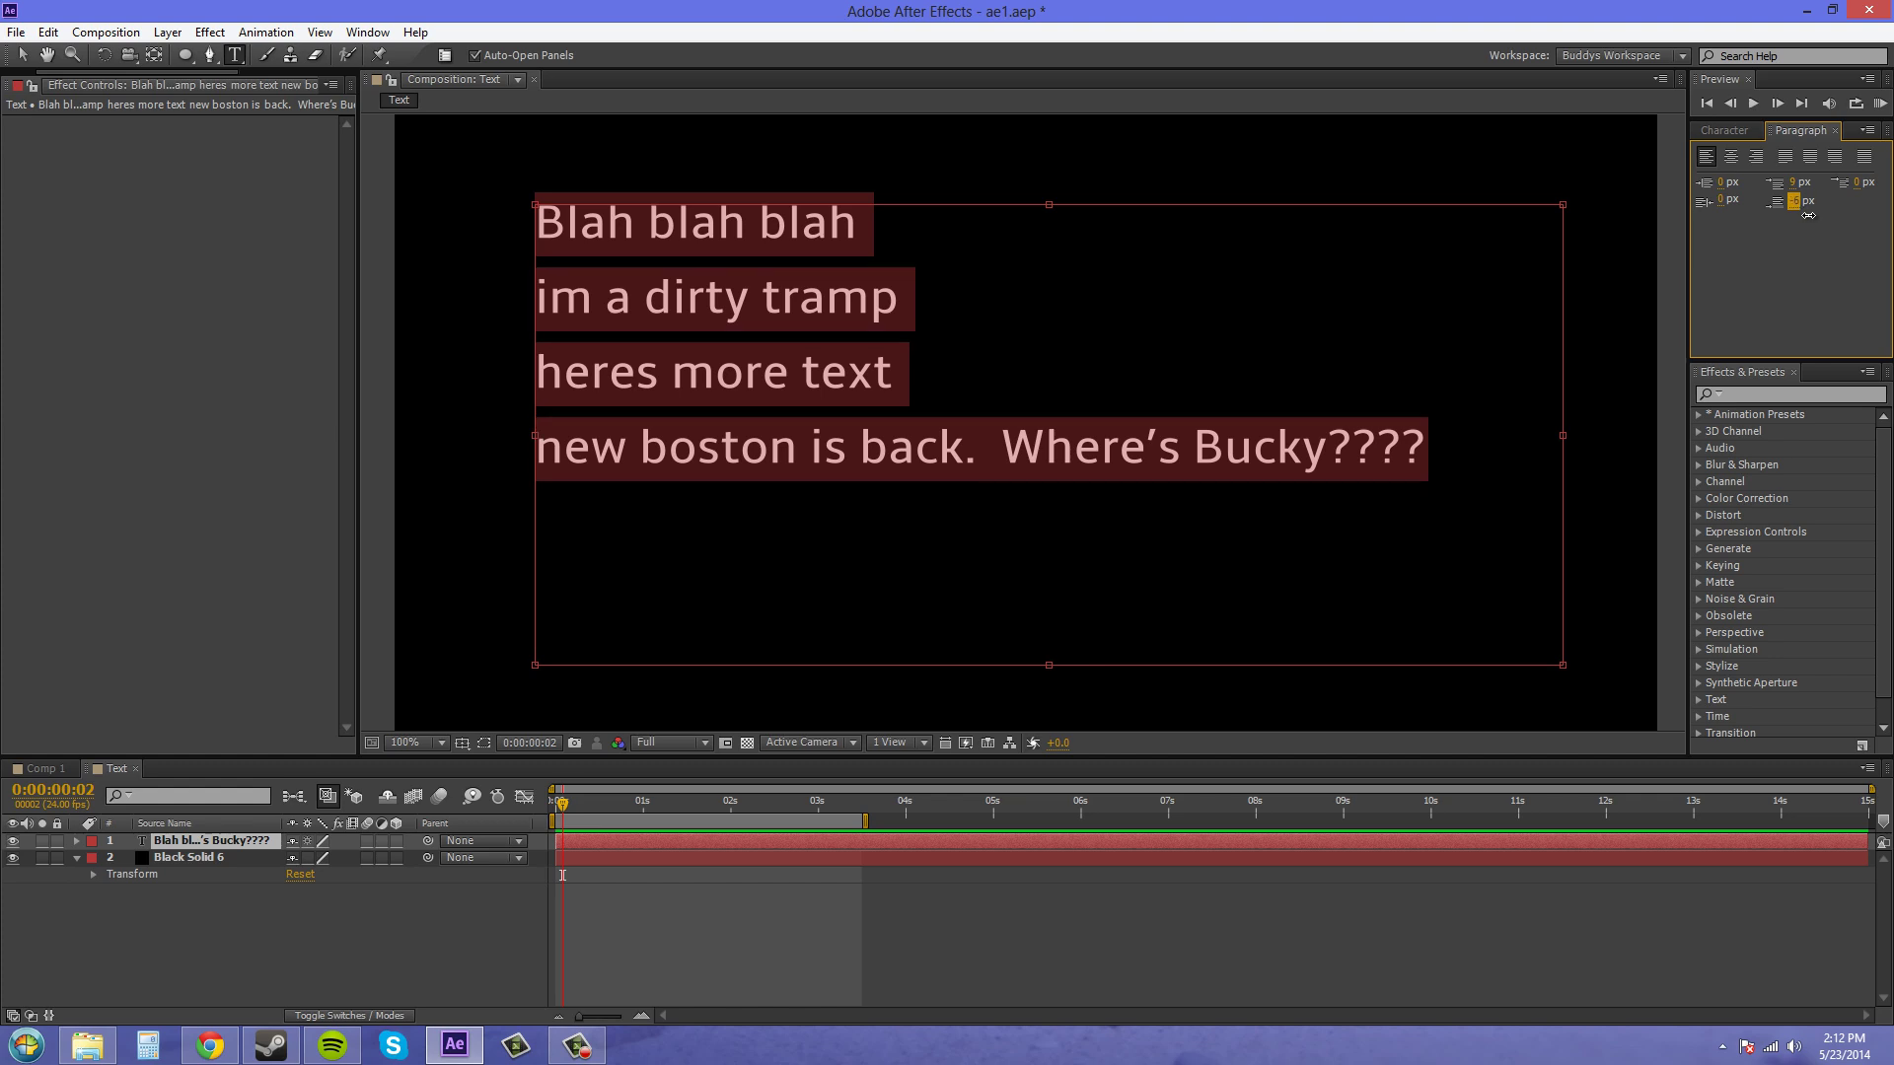
{"action": "left_click_drag", "start_coordinate": [1803, 218], "coordinate": [1616, 331]}
Step: Add a period after 'heres more text' and type random letters that wrap onto two lines
{"action": "left_click", "coordinate": [914, 378]}
{"action": "type", "text": ". dkjakldjfajlkfjdakfkljdaklfjakljfkldjafjakjfjkdjfkajfkldjkja"}
{"action": "key", "text": "BackSpace"}
{"action": "key", "text": "BackSpace"}
{"action": "key", "text": "BackSpace"}
{"action": "key", "text": "BackSpace"}
{"action": "key", "text": "BackSpace"}
{"action": "key", "text": "BackSpace"}
{"action": "key", "text": "BackSpace"}
{"action": "key", "text": "BackSpace"}
{"action": "type", "text": "akjdfkadj"}
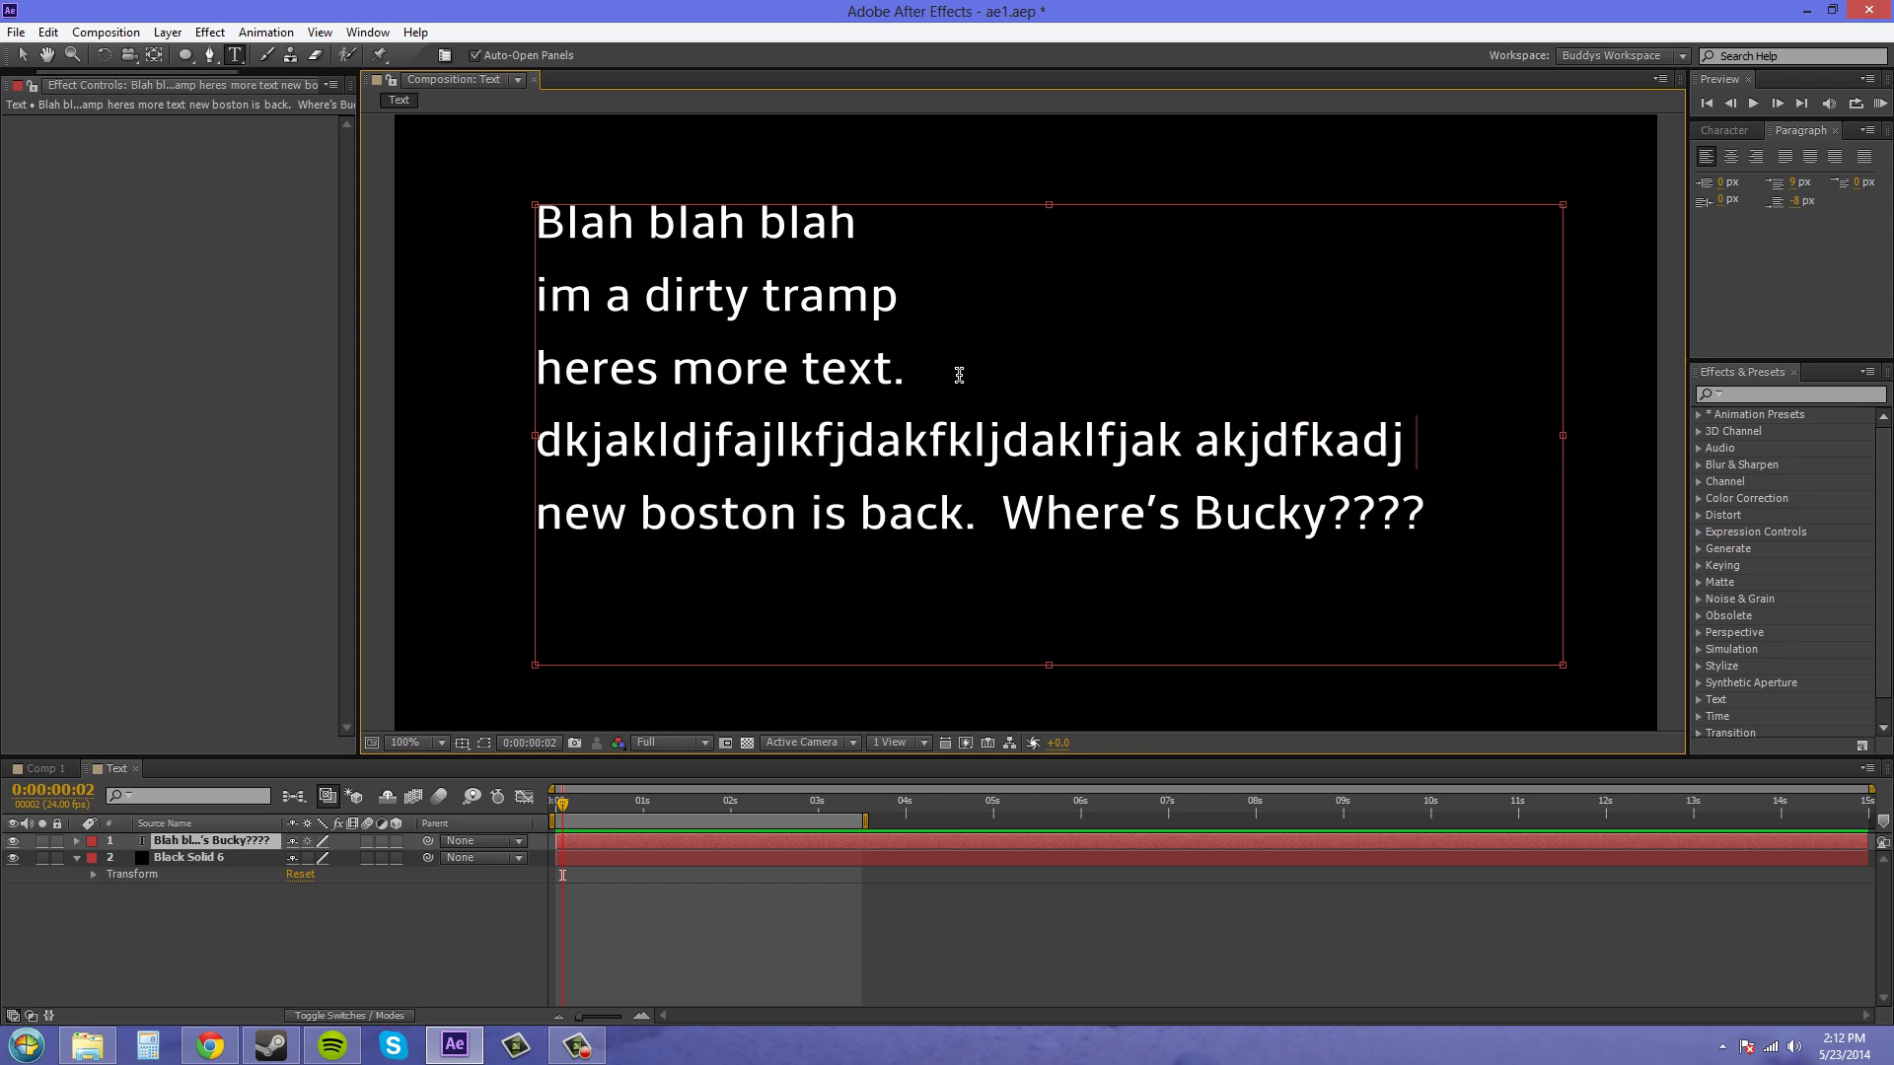
{"action": "type", "text": " akke3dk k kak"}
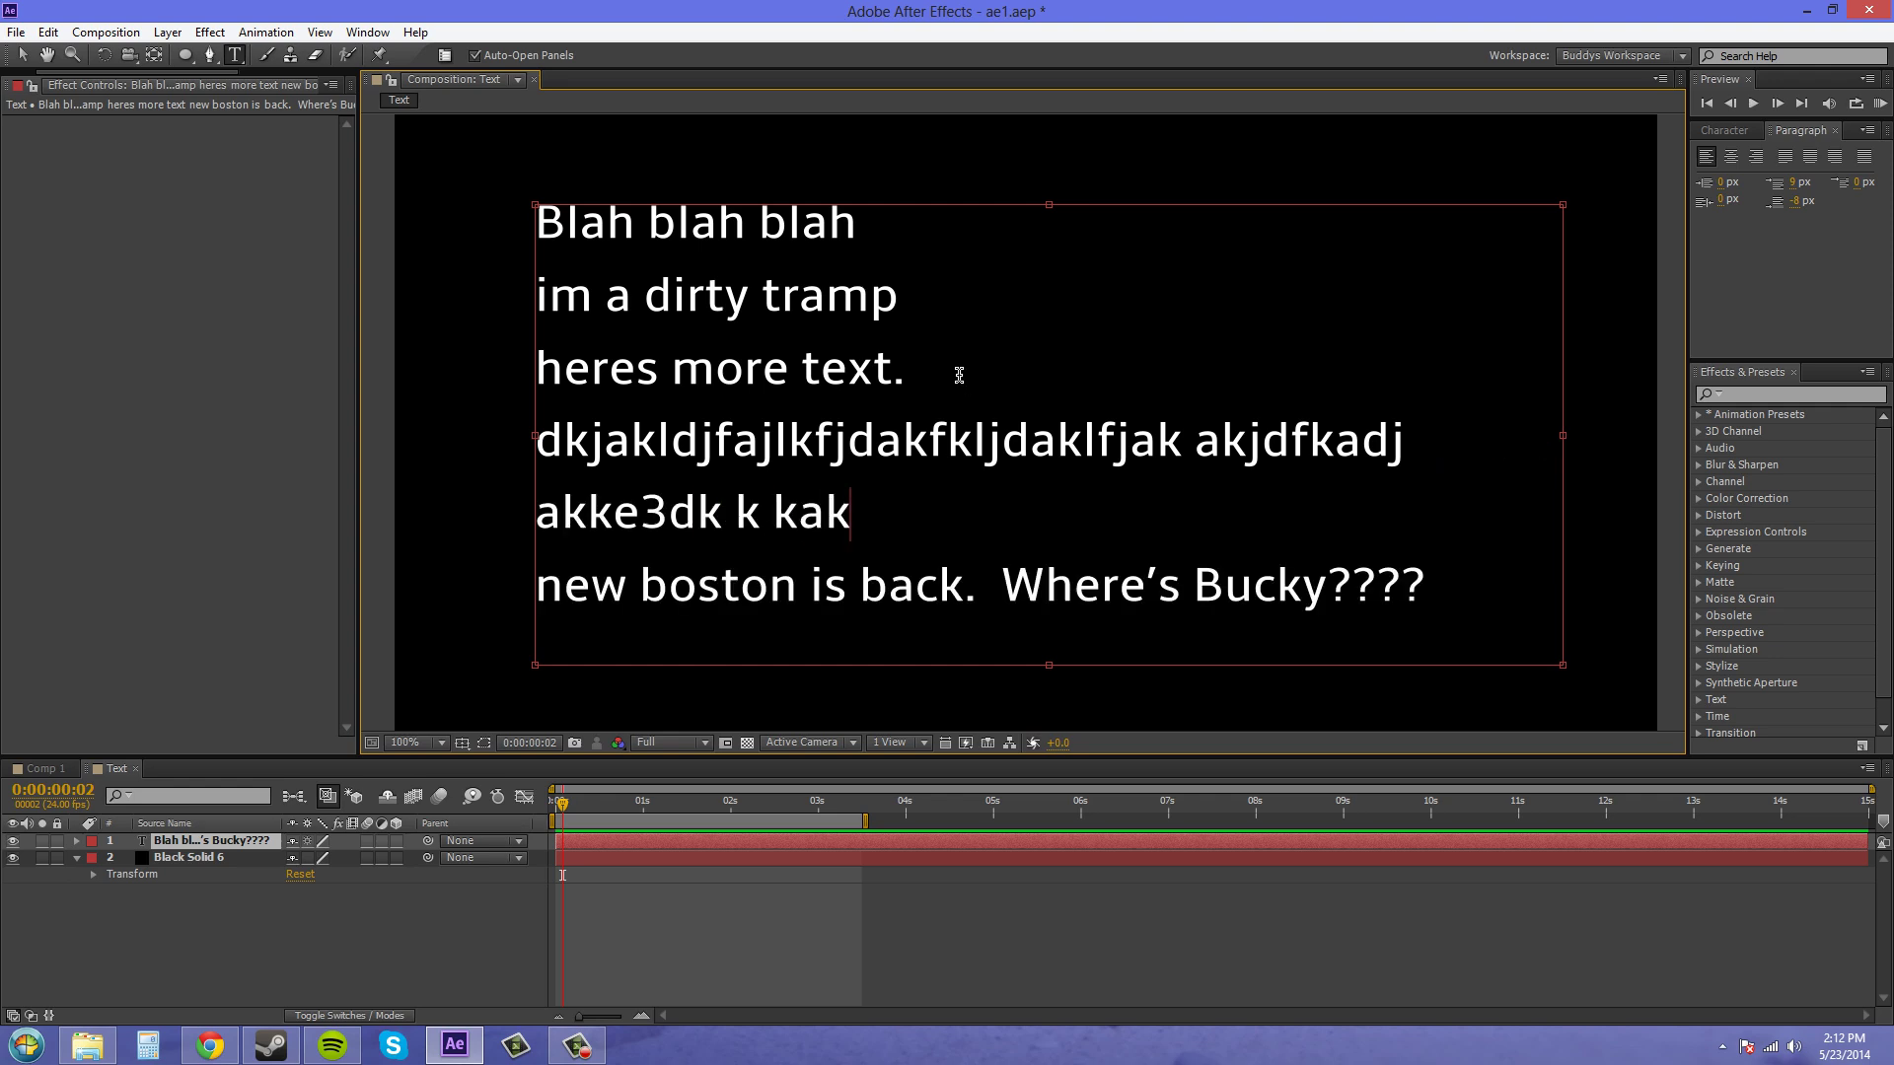
{"action": "type", "text": "dk39 kdafkj akj a kaje"}
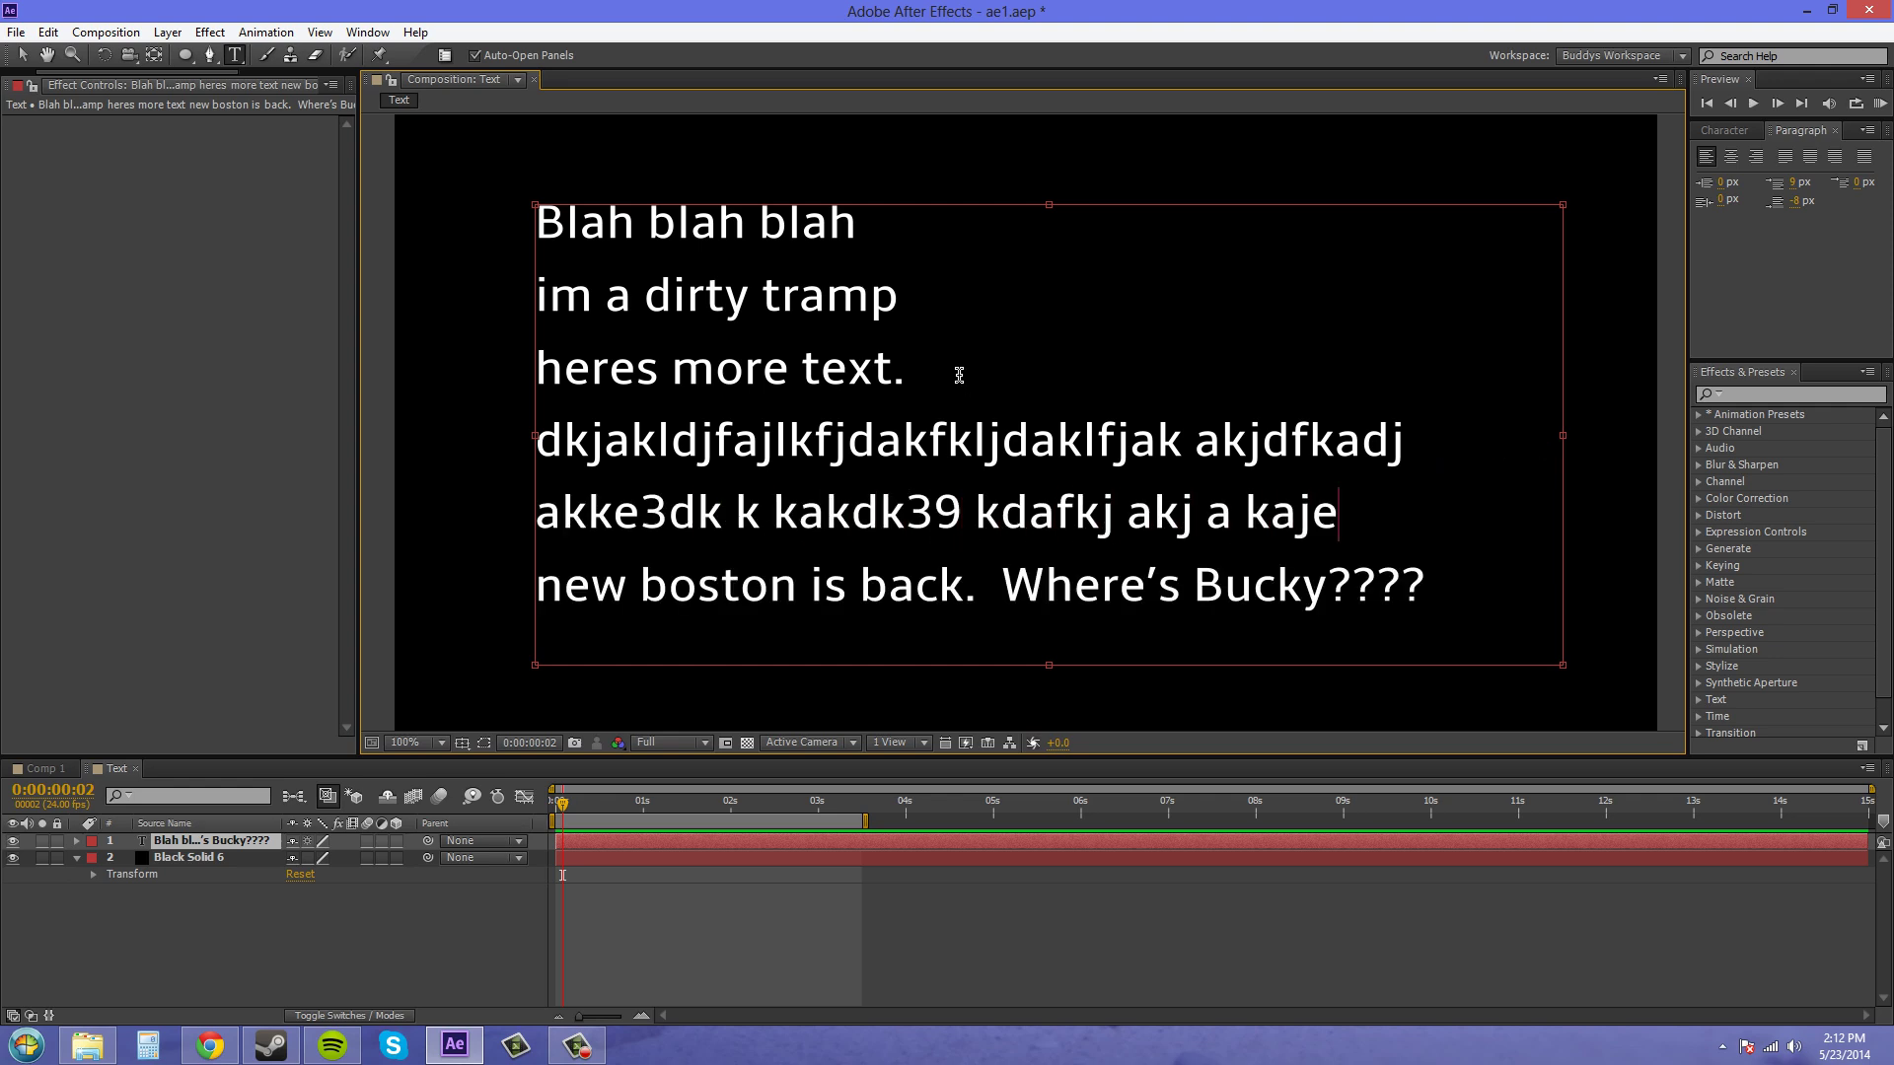
{"action": "type", "text": " ak jk"}
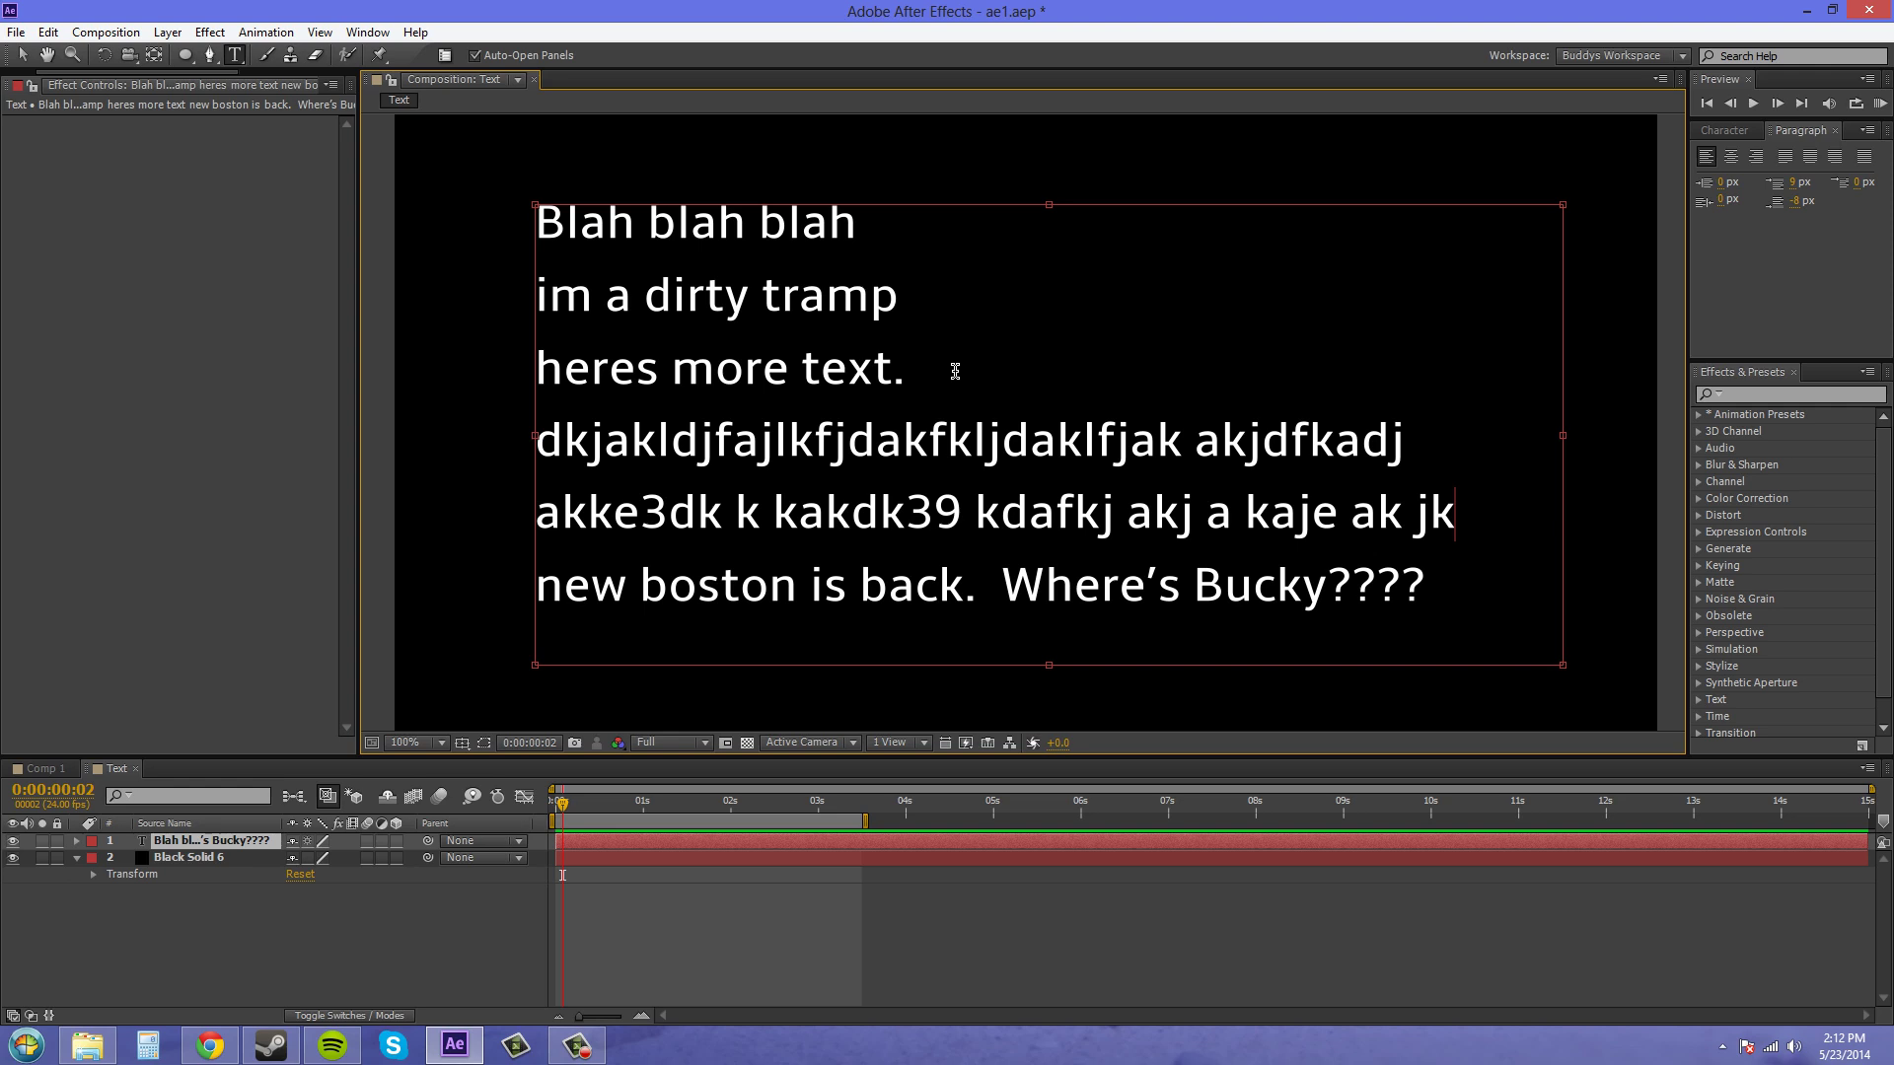
Step: Select all the text, test Space Before, then set it to 0
{"action": "mouse_move", "coordinate": [1450, 583]}
{"action": "left_mouse_down"}
{"action": "mouse_move", "coordinate": [1111, 502]}
{"action": "mouse_move", "coordinate": [535, 221]}
{"action": "left_mouse_up"}
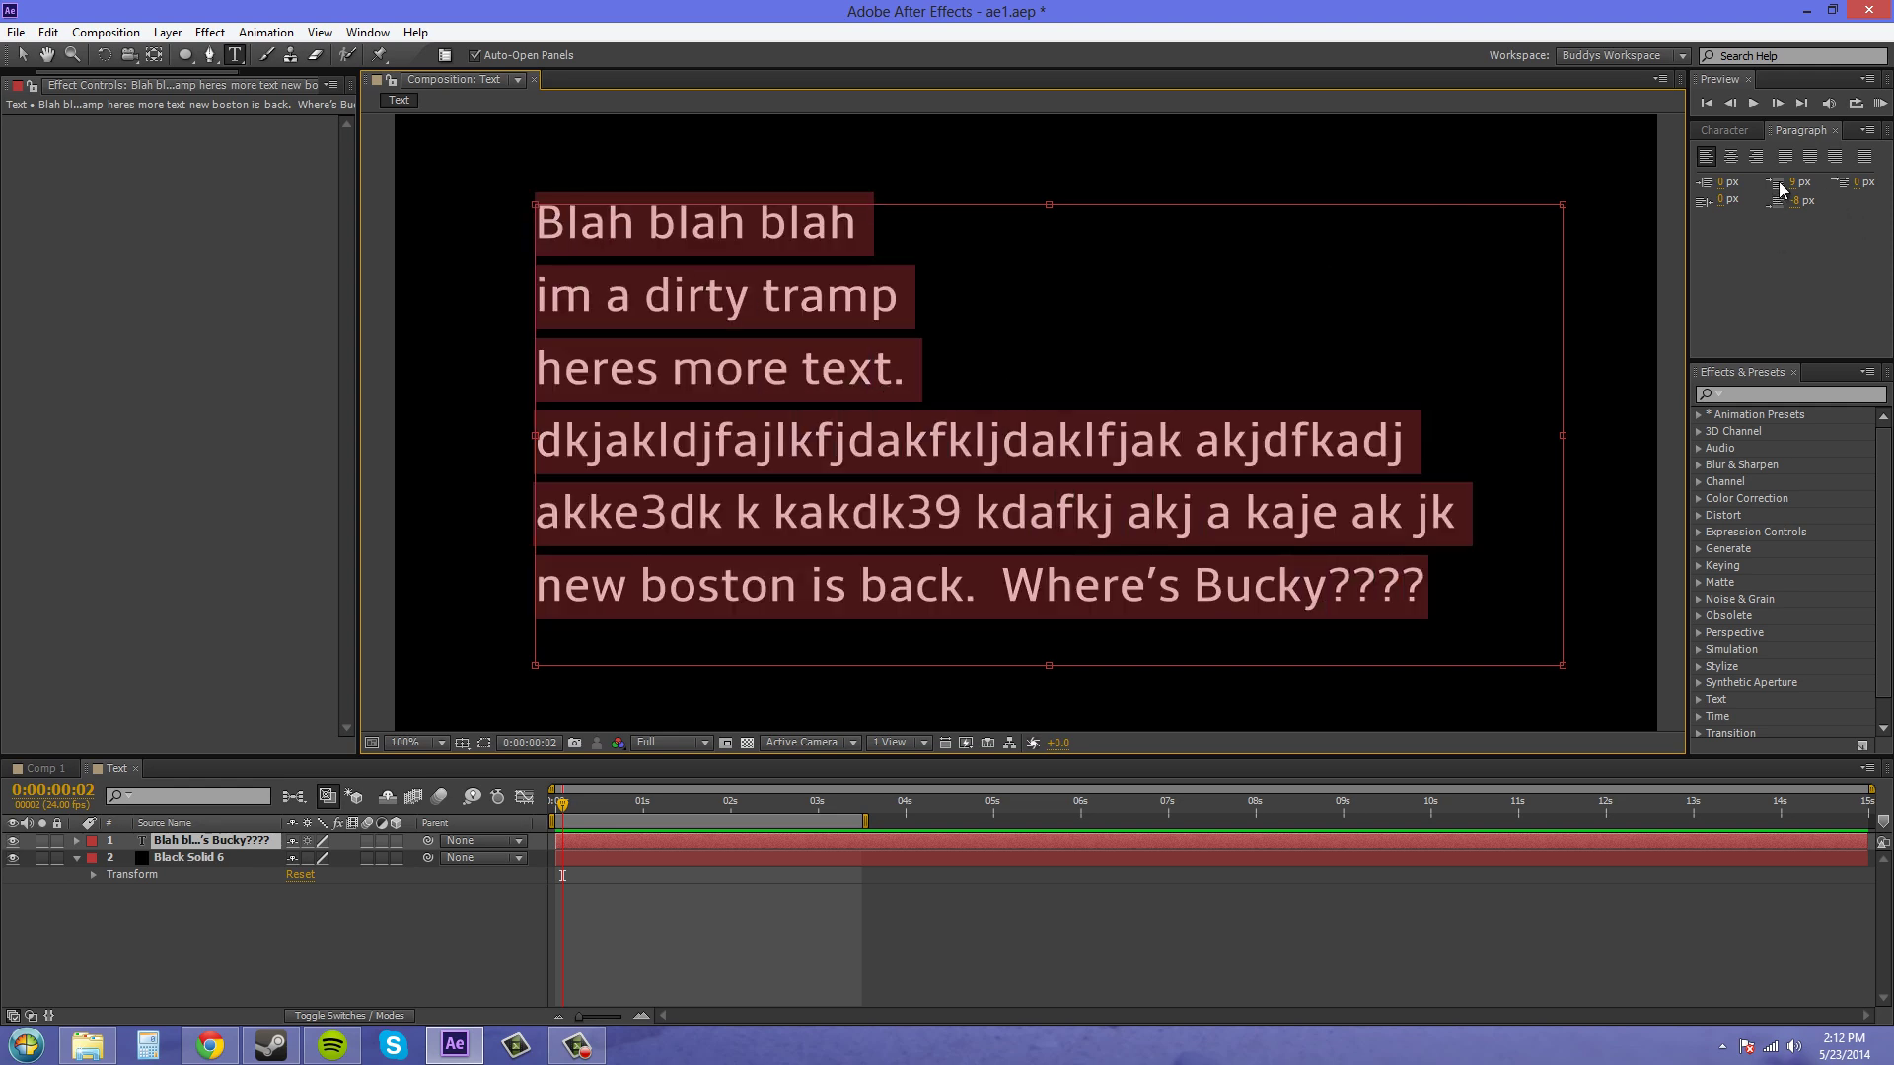
{"action": "mouse_move", "coordinate": [1796, 184]}
{"action": "left_mouse_down"}
{"action": "mouse_move", "coordinate": [1841, 190]}
{"action": "mouse_move", "coordinate": [875, 476]}
{"action": "left_mouse_up"}
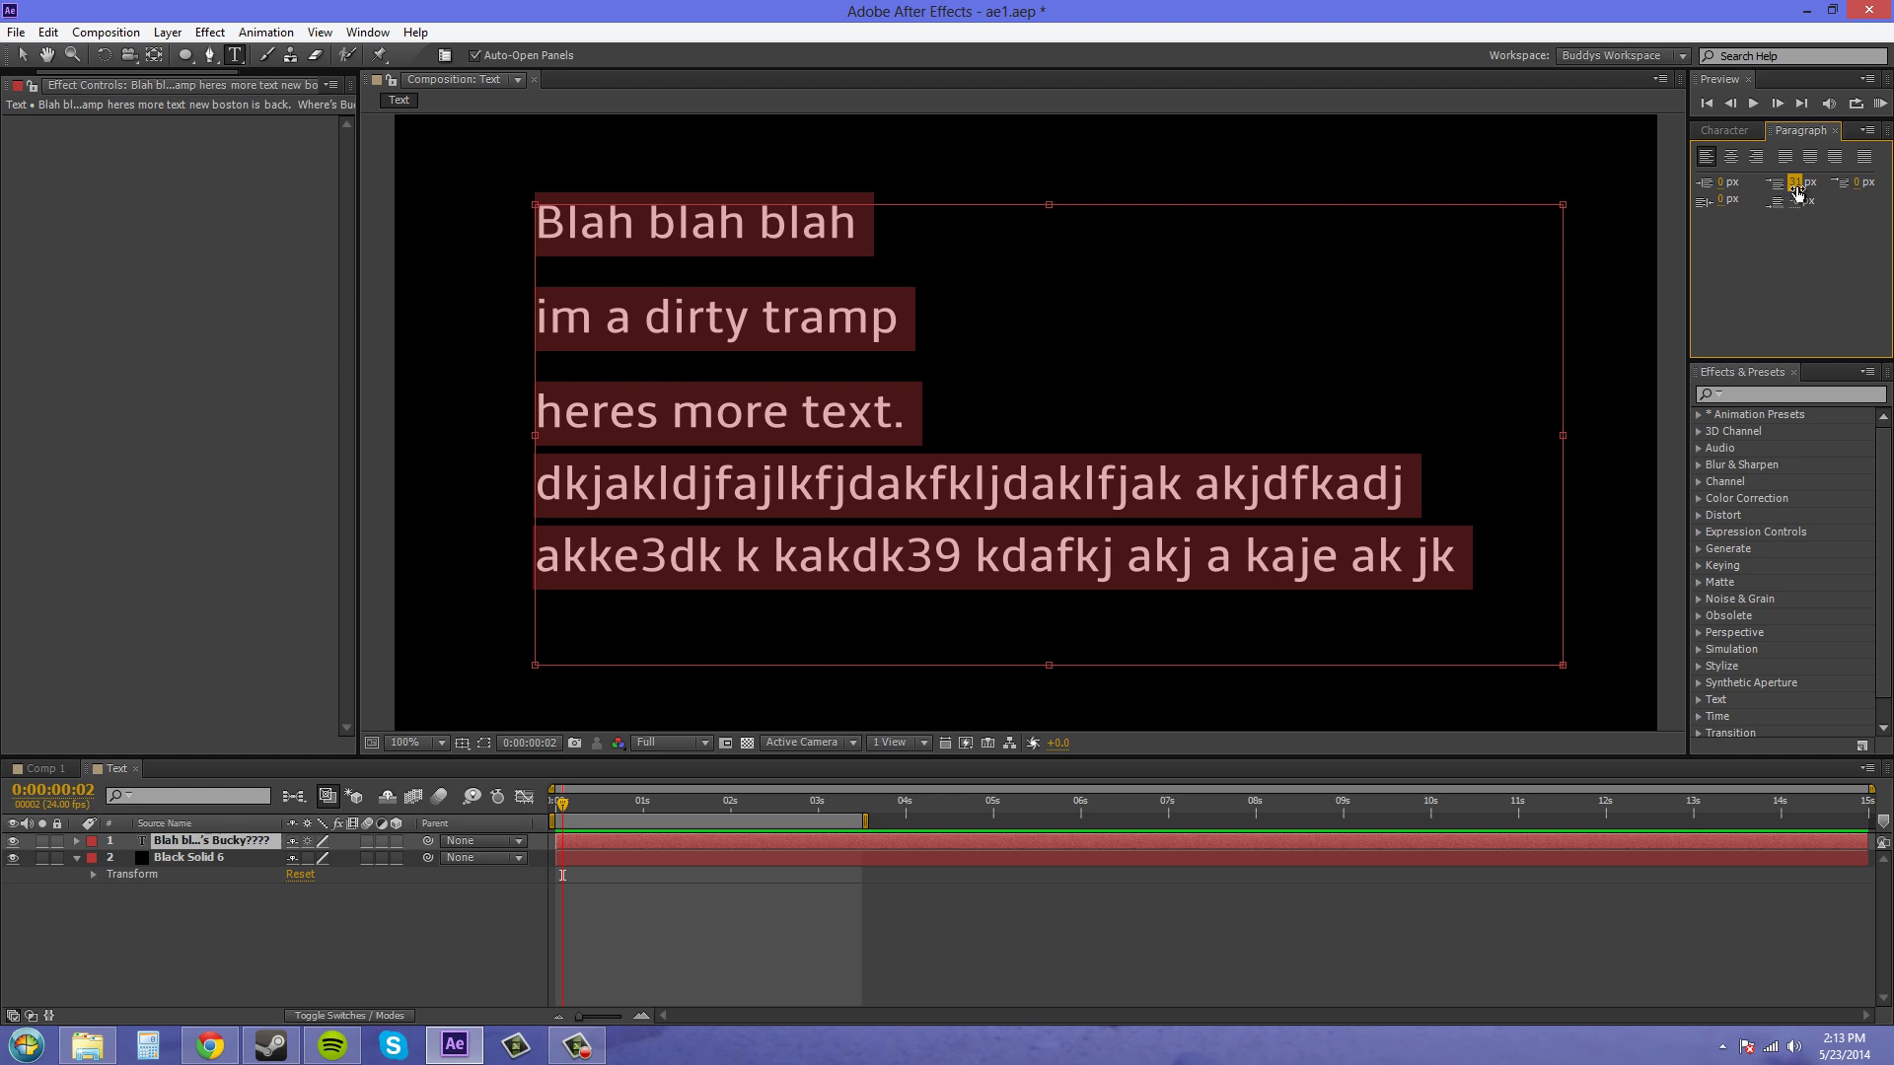
{"action": "left_click_drag", "start_coordinate": [1802, 187], "coordinate": [1776, 188]}
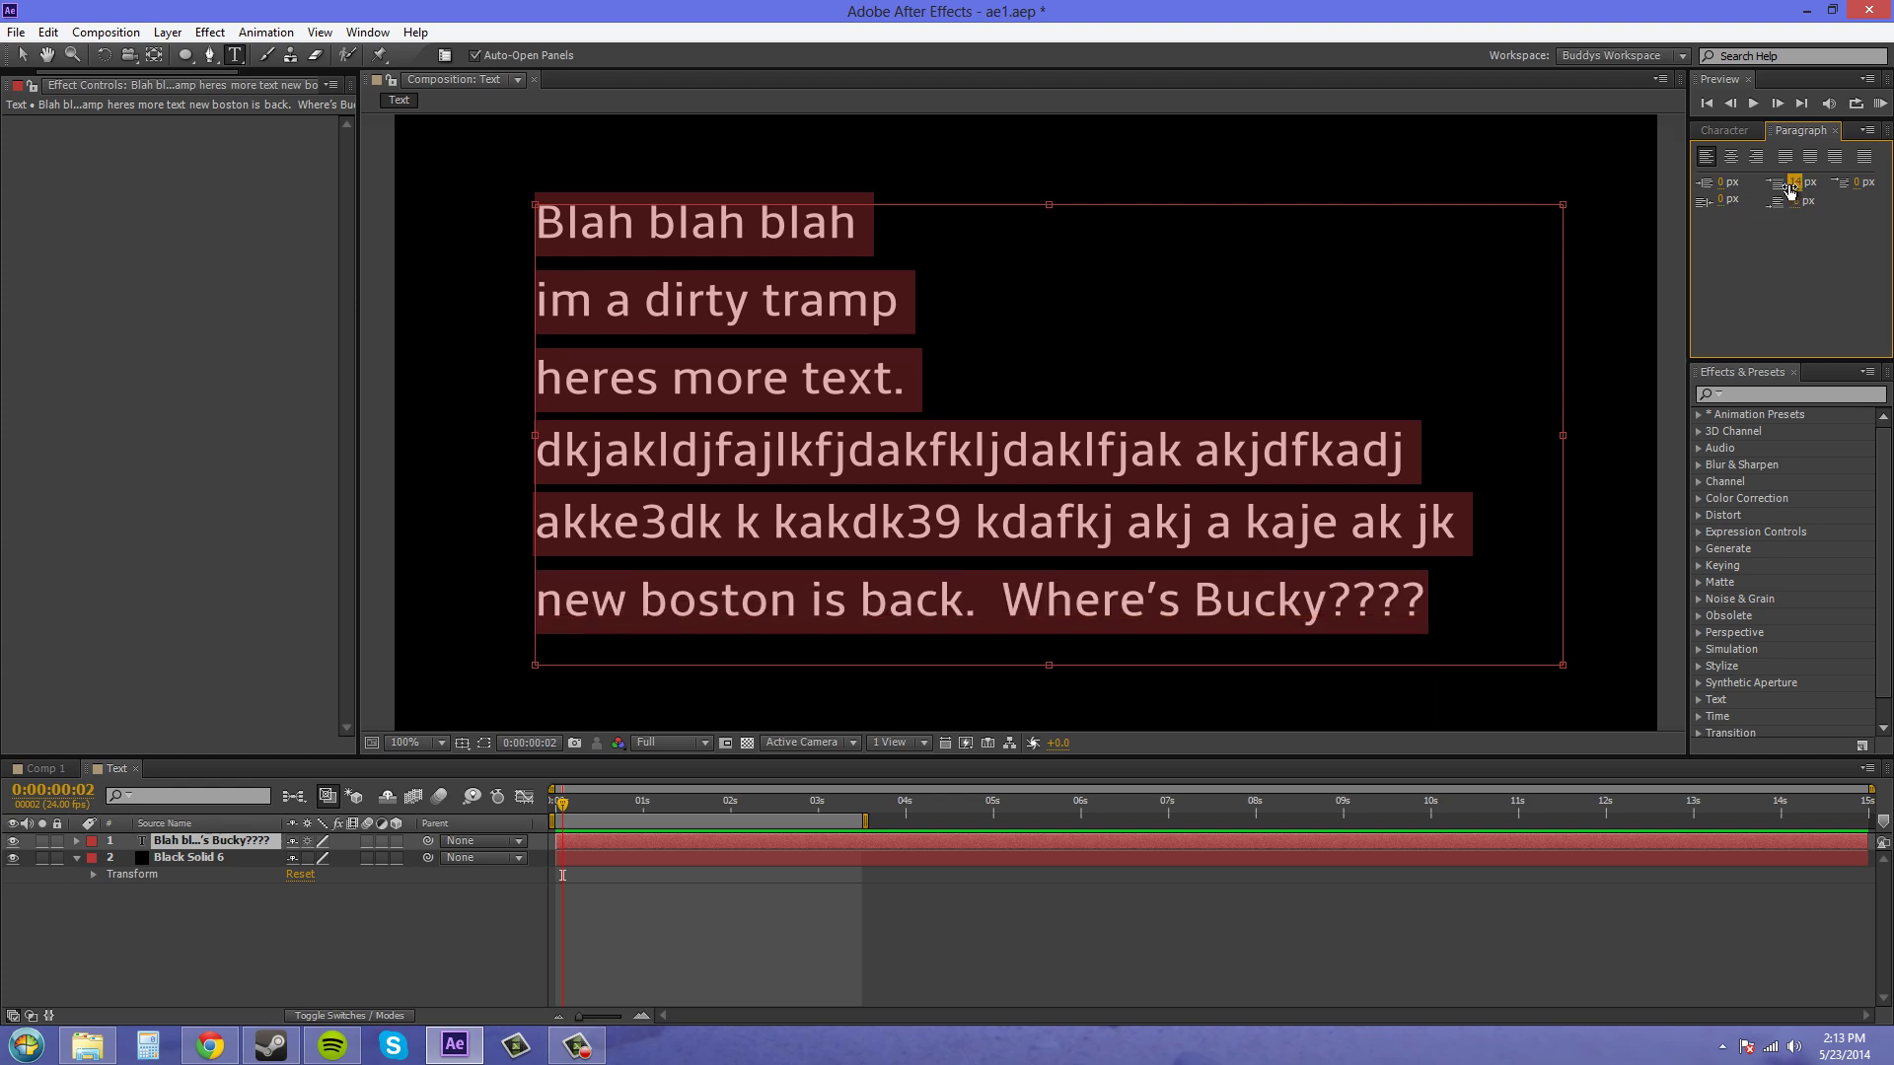
{"action": "left_click", "coordinate": [1798, 185]}
{"action": "type", "text": "0"}
{"action": "key", "text": "Return"}
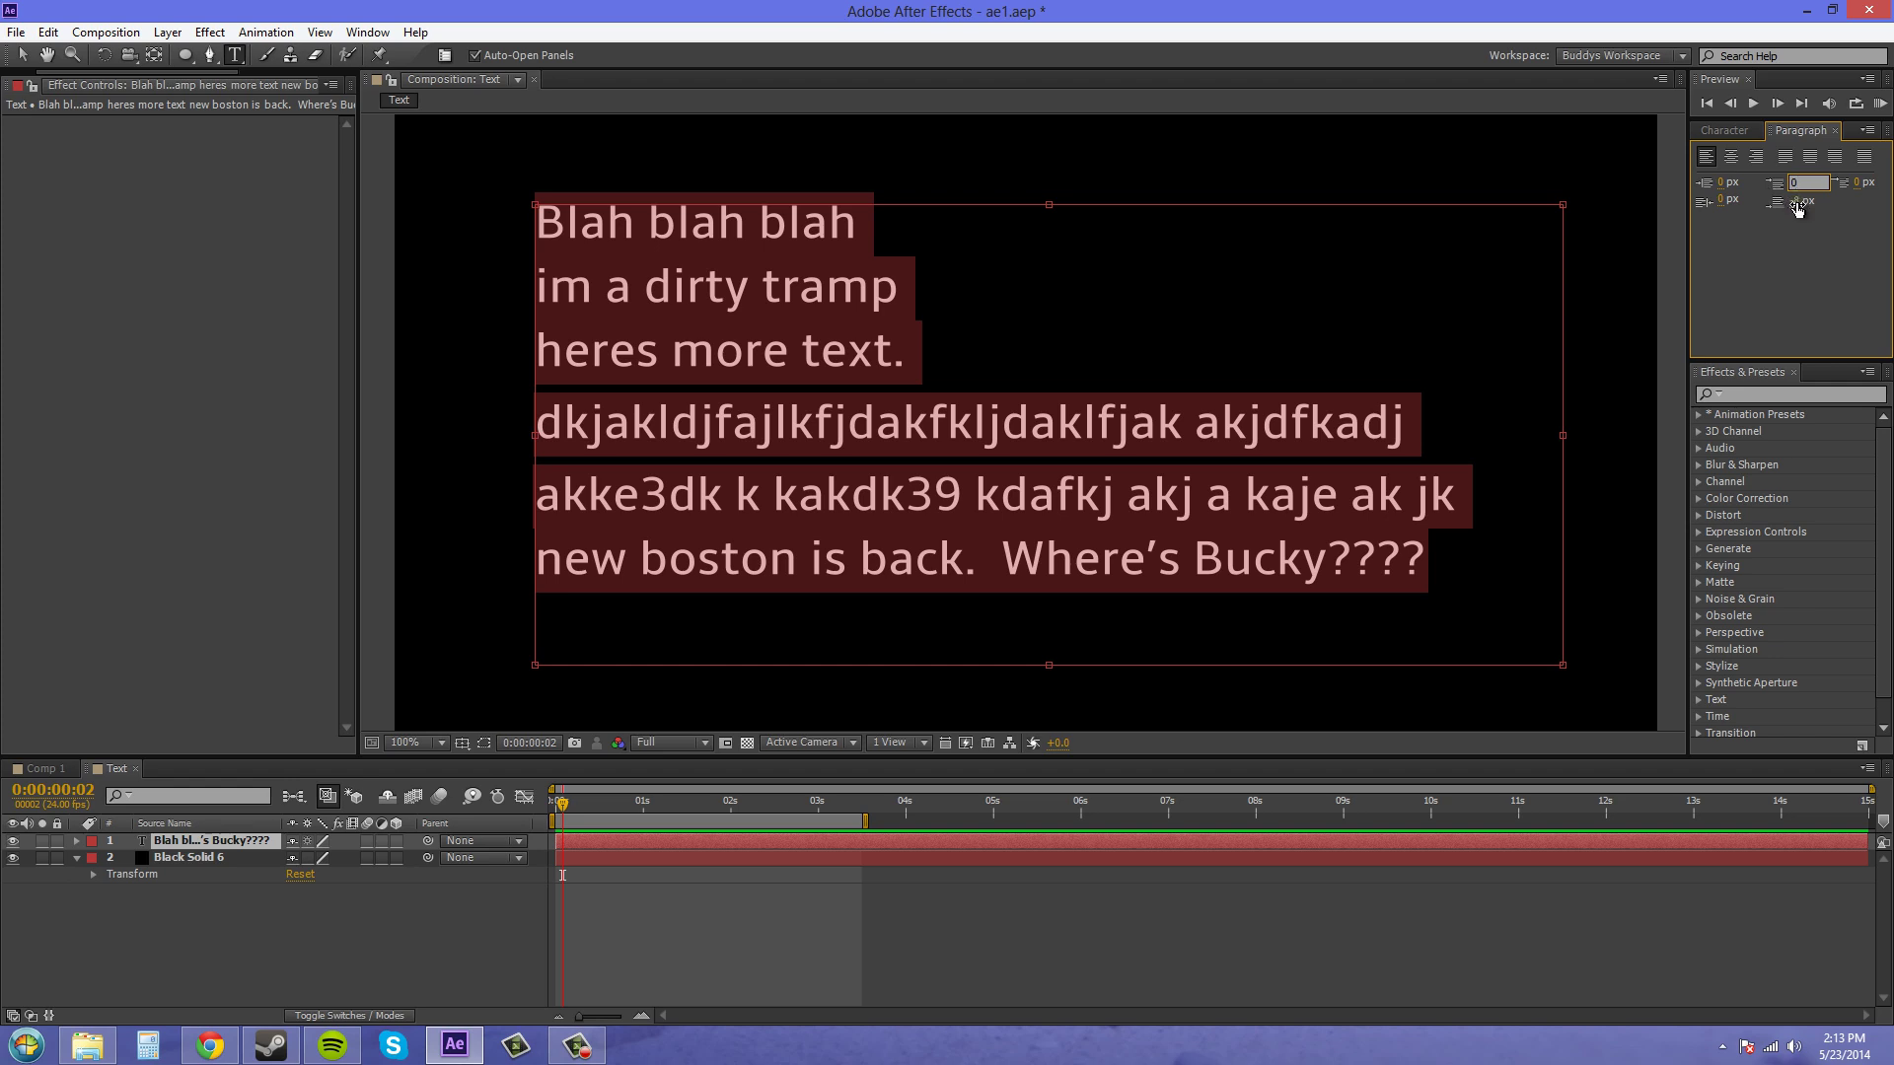
Step: Scrub Space After and First Line Indent, resetting both to 0
{"action": "left_click_drag", "start_coordinate": [1799, 209], "coordinate": [1828, 205]}
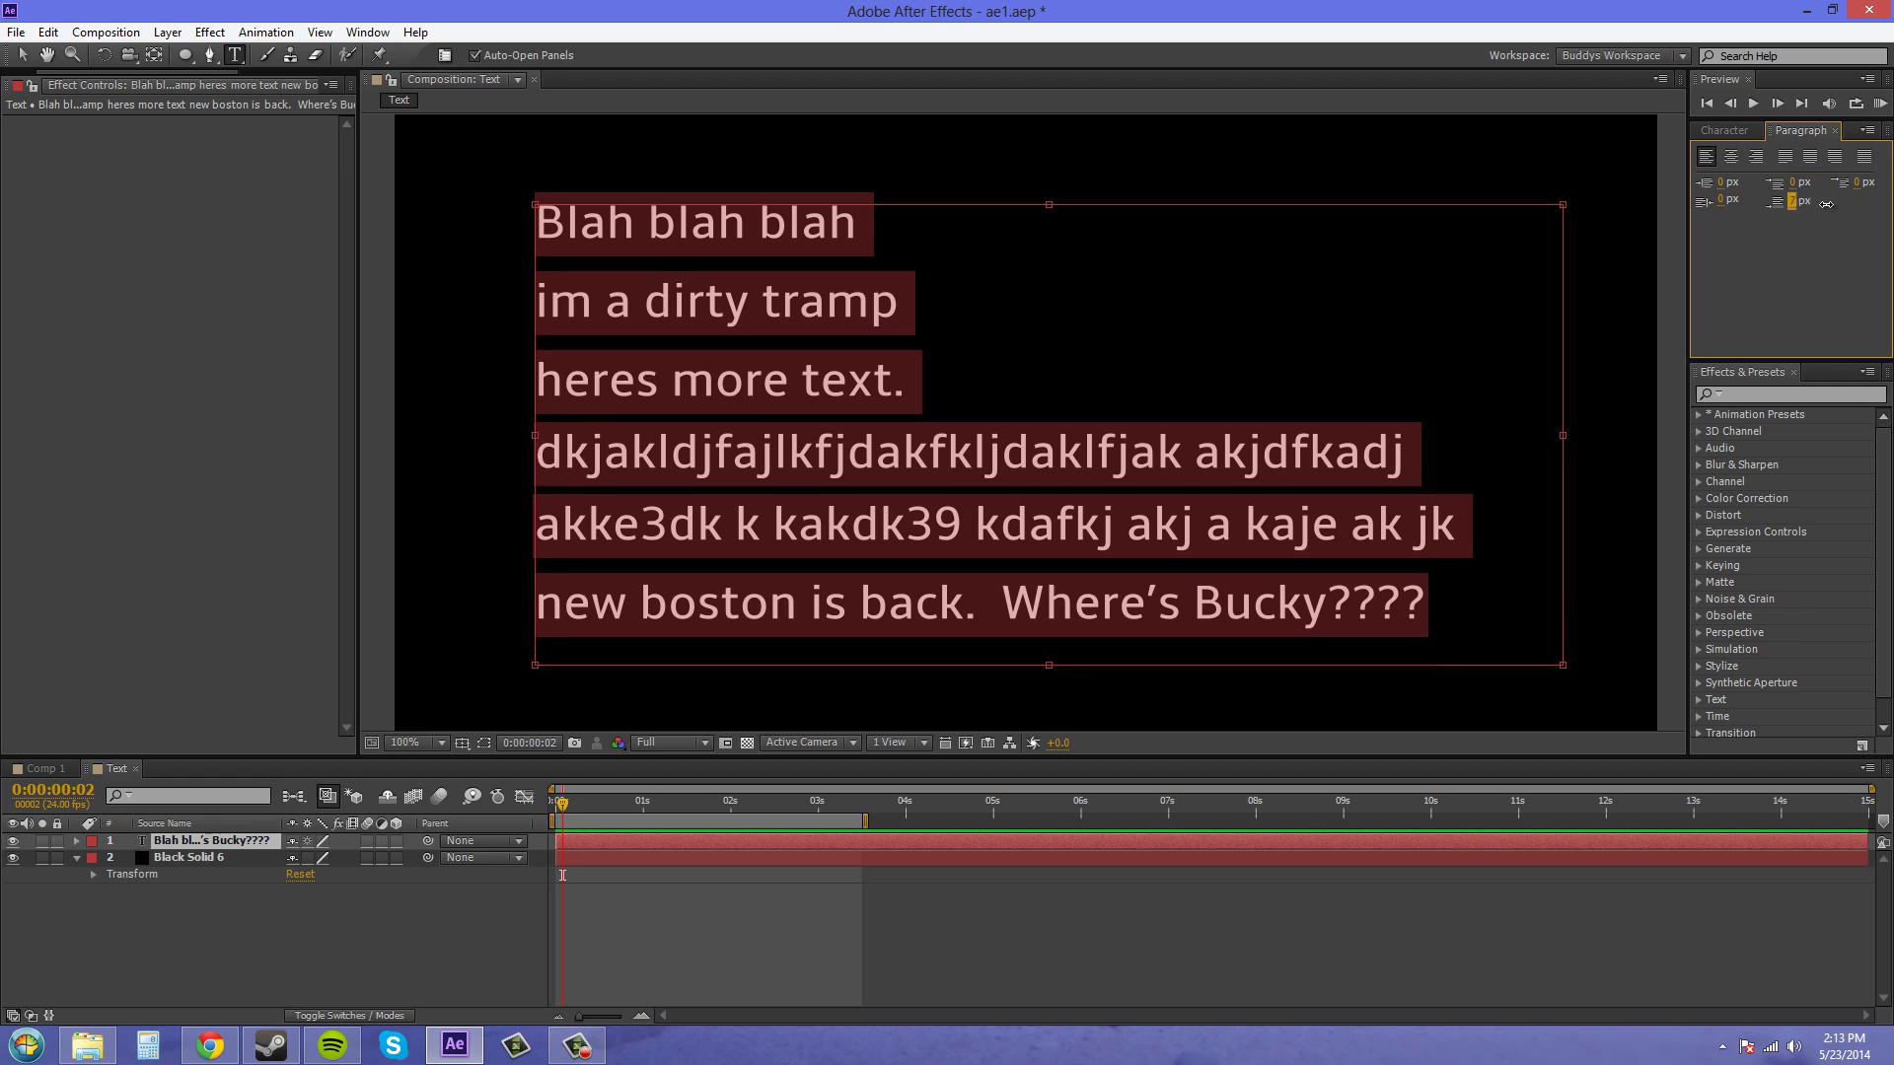
{"action": "left_click_drag", "start_coordinate": [1828, 204], "coordinate": [1823, 217]}
{"action": "left_click", "coordinate": [1798, 209]}
{"action": "type", "text": "0"}
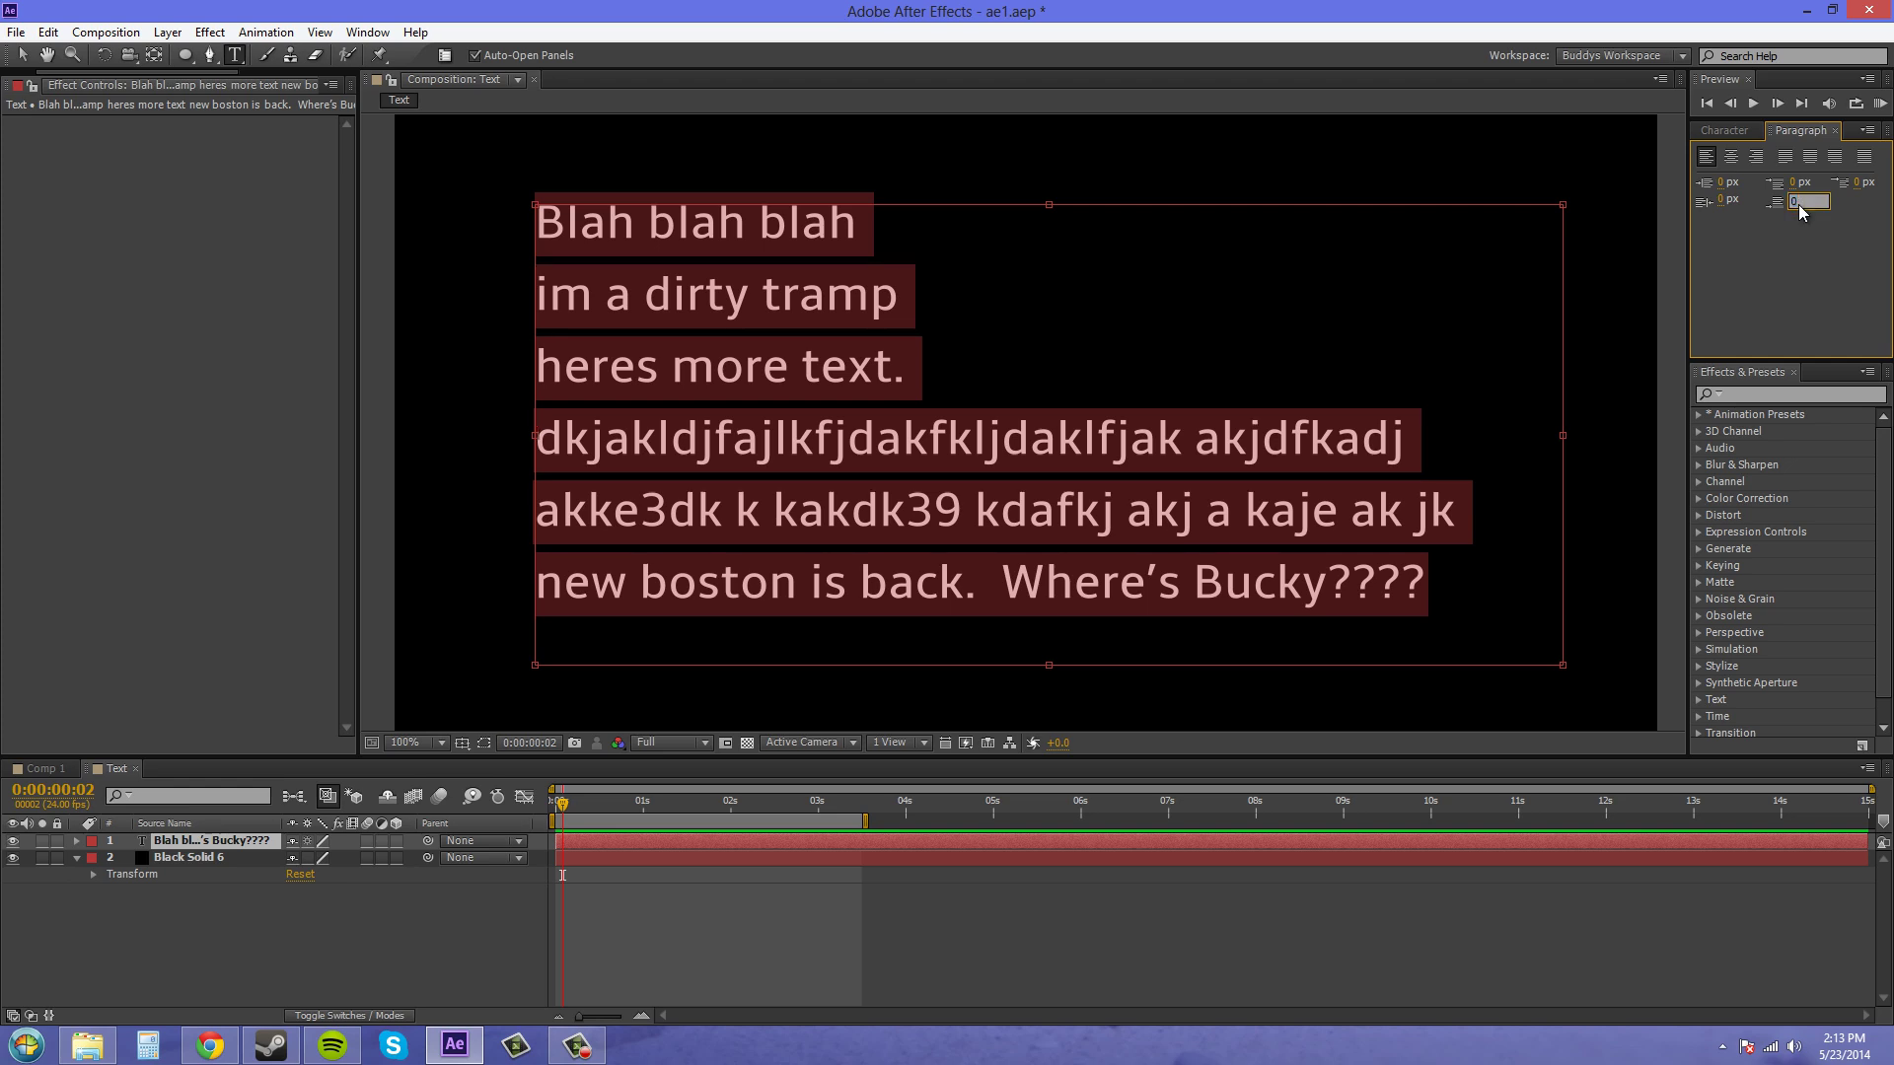
{"action": "mouse_move", "coordinate": [1861, 188]}
{"action": "left_mouse_down"}
{"action": "mouse_move", "coordinate": [1885, 188]}
{"action": "mouse_move", "coordinate": [1834, 188]}
{"action": "mouse_move", "coordinate": [1872, 181]}
{"action": "left_mouse_up"}
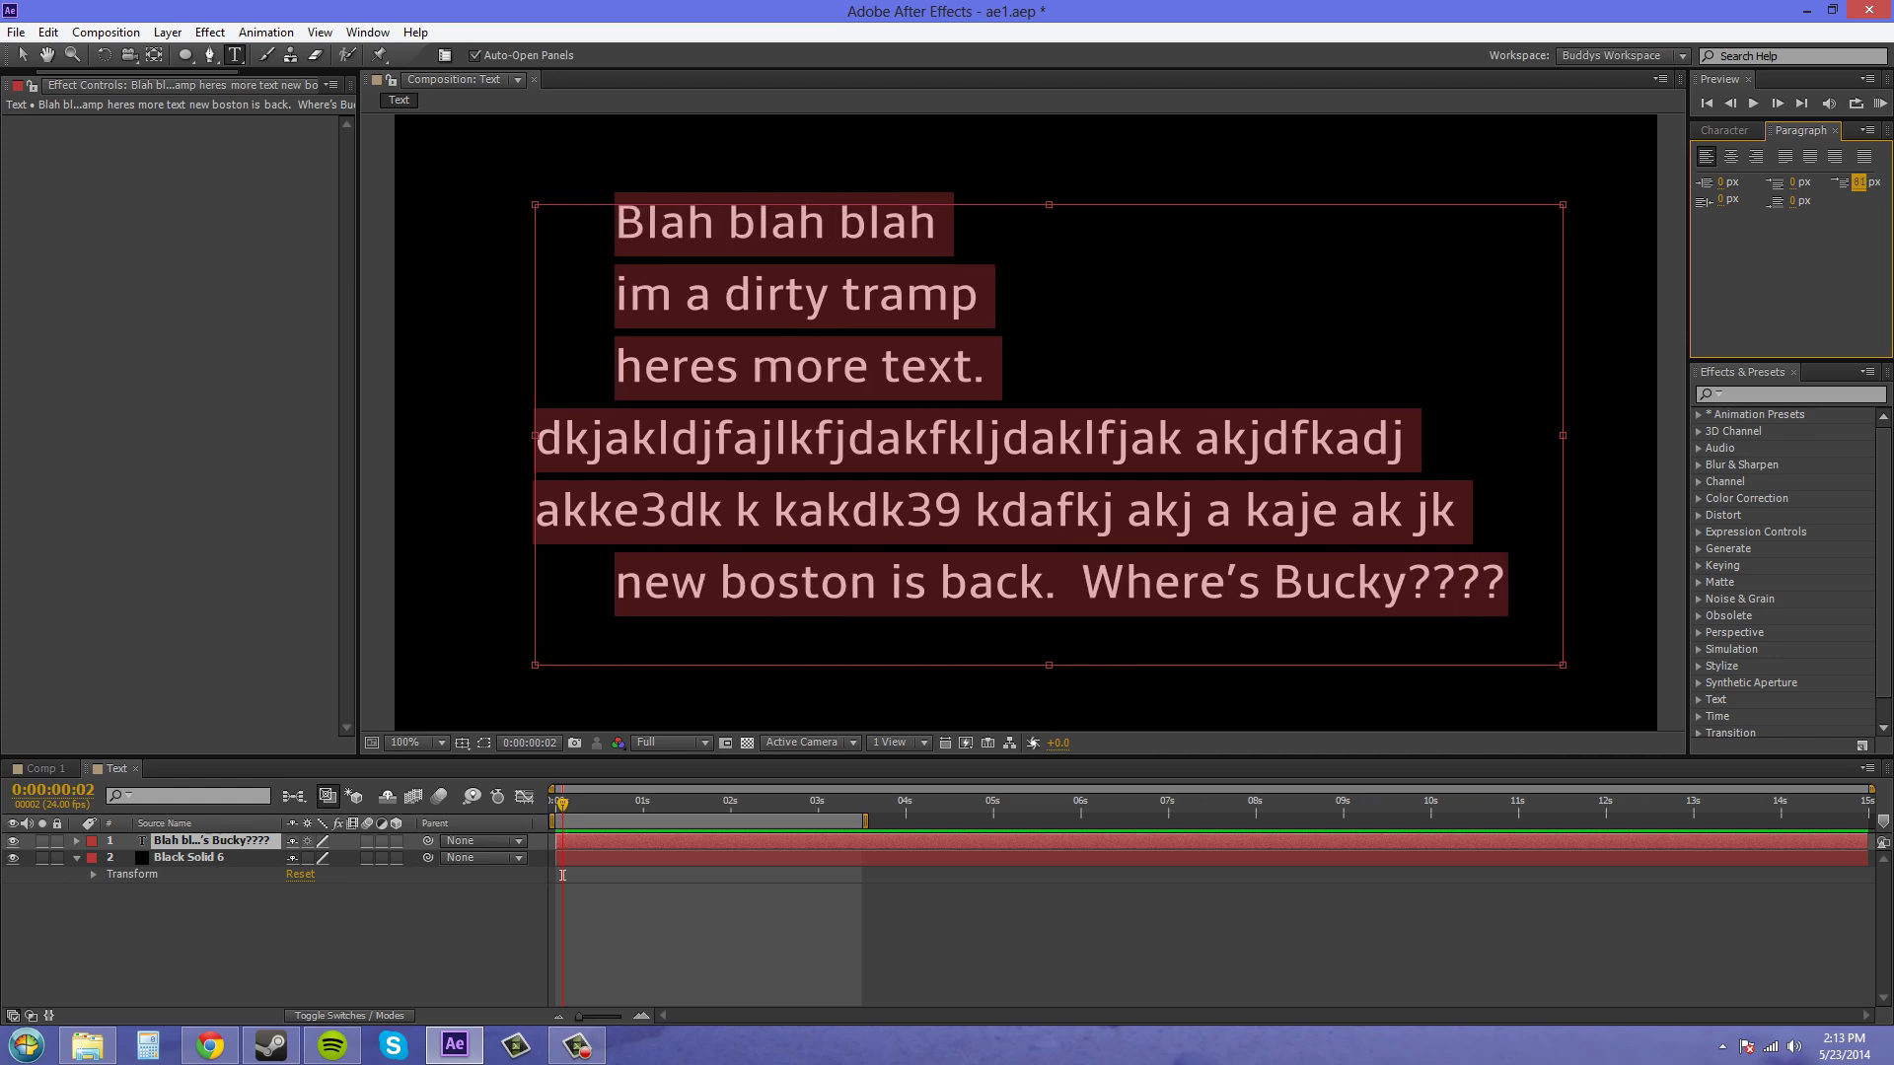
{"action": "left_click", "coordinate": [1860, 182]}
{"action": "type", "text": "0"}
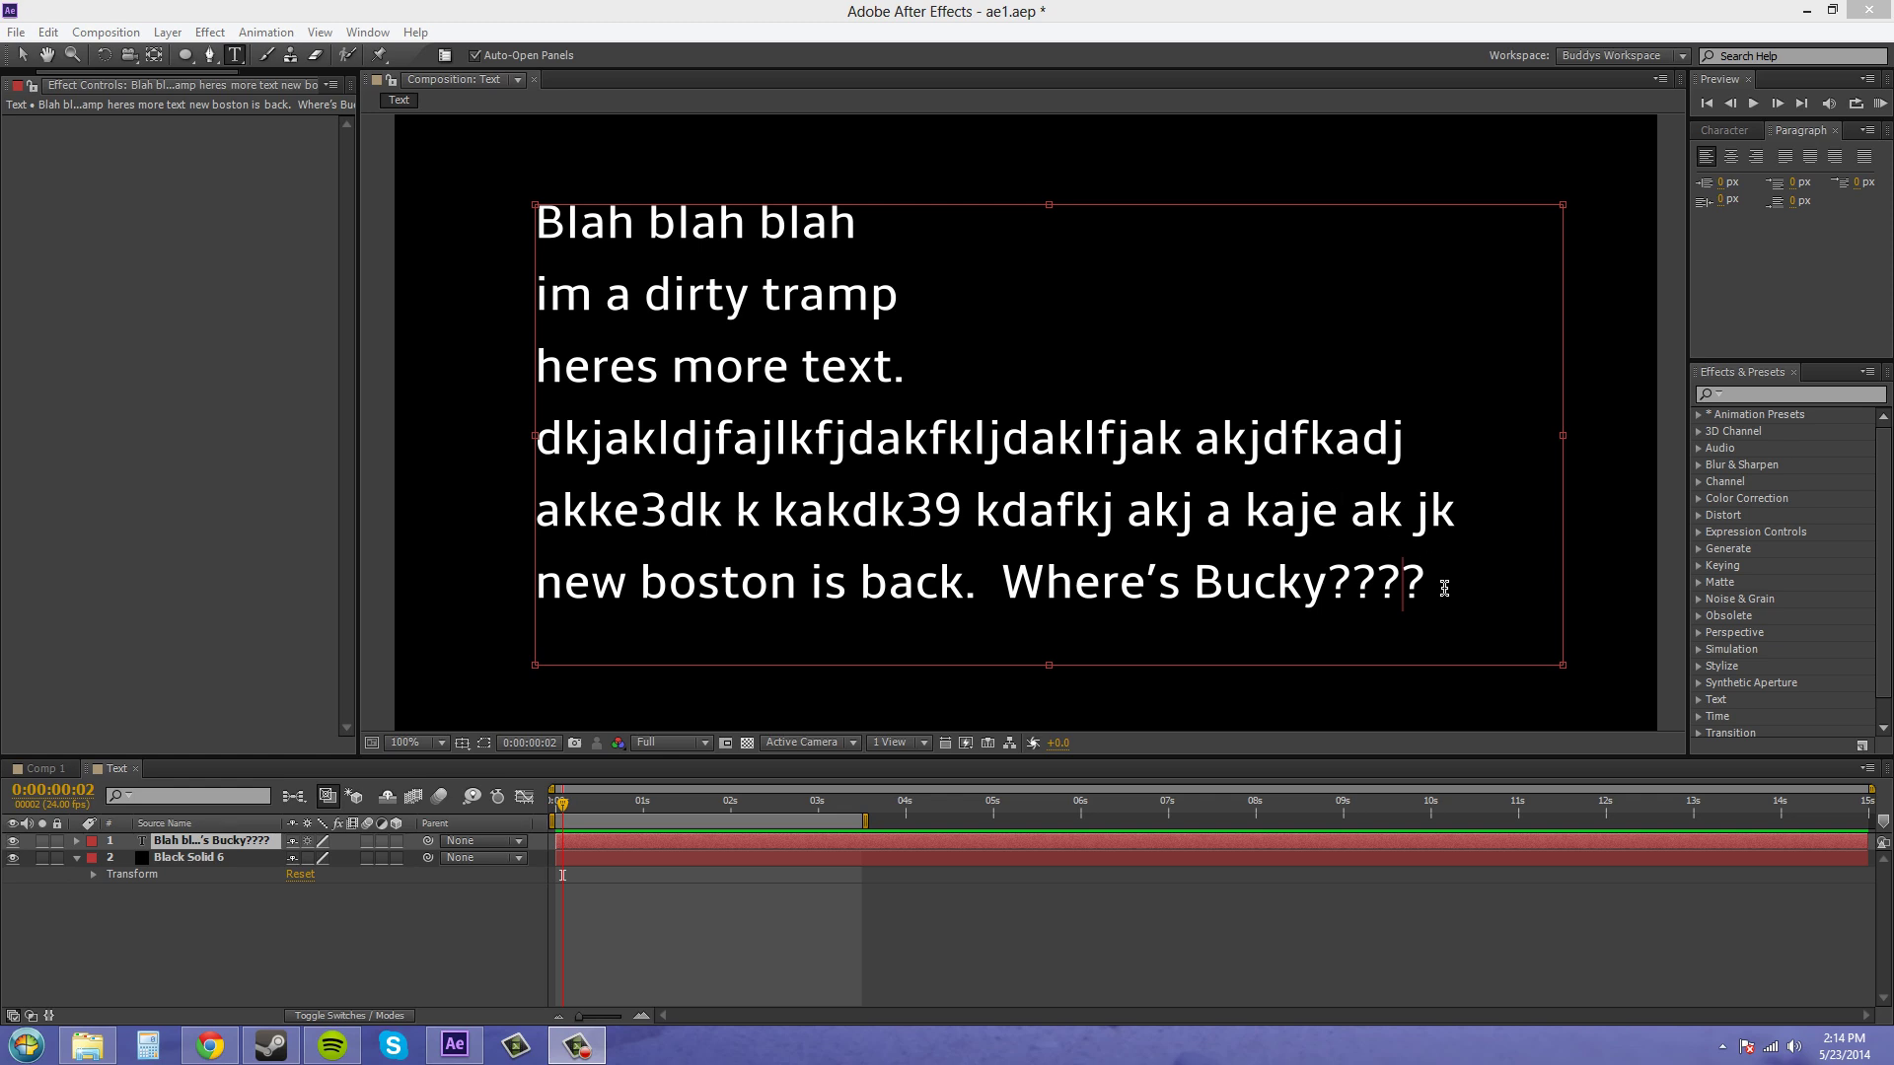
Step: Select all the text and choose Reset Paragraph from the Paragraph panel menu
{"action": "mouse_move", "coordinate": [1436, 577]}
{"action": "left_mouse_down"}
{"action": "mouse_move", "coordinate": [1145, 582]}
{"action": "mouse_move", "coordinate": [516, 212]}
{"action": "mouse_move", "coordinate": [564, 233]}
{"action": "left_mouse_up"}
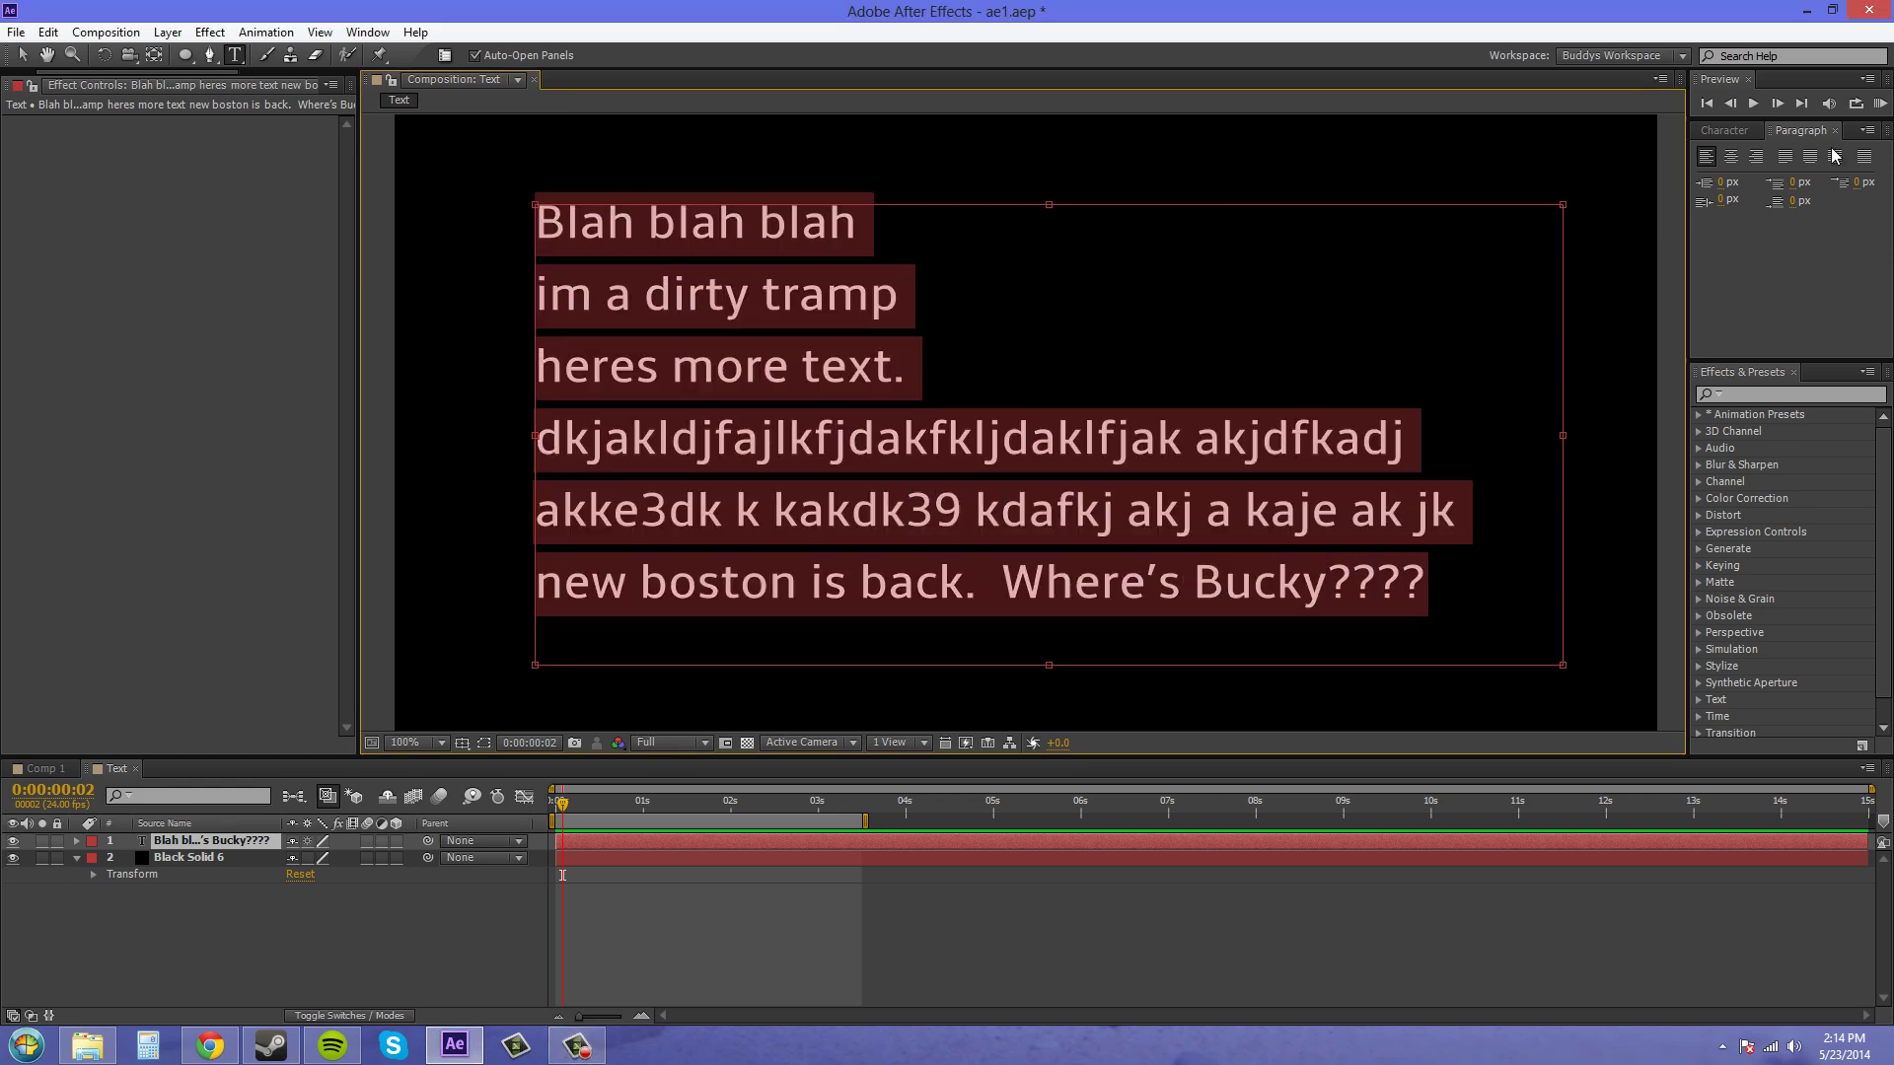
{"action": "left_click", "coordinate": [1868, 135]}
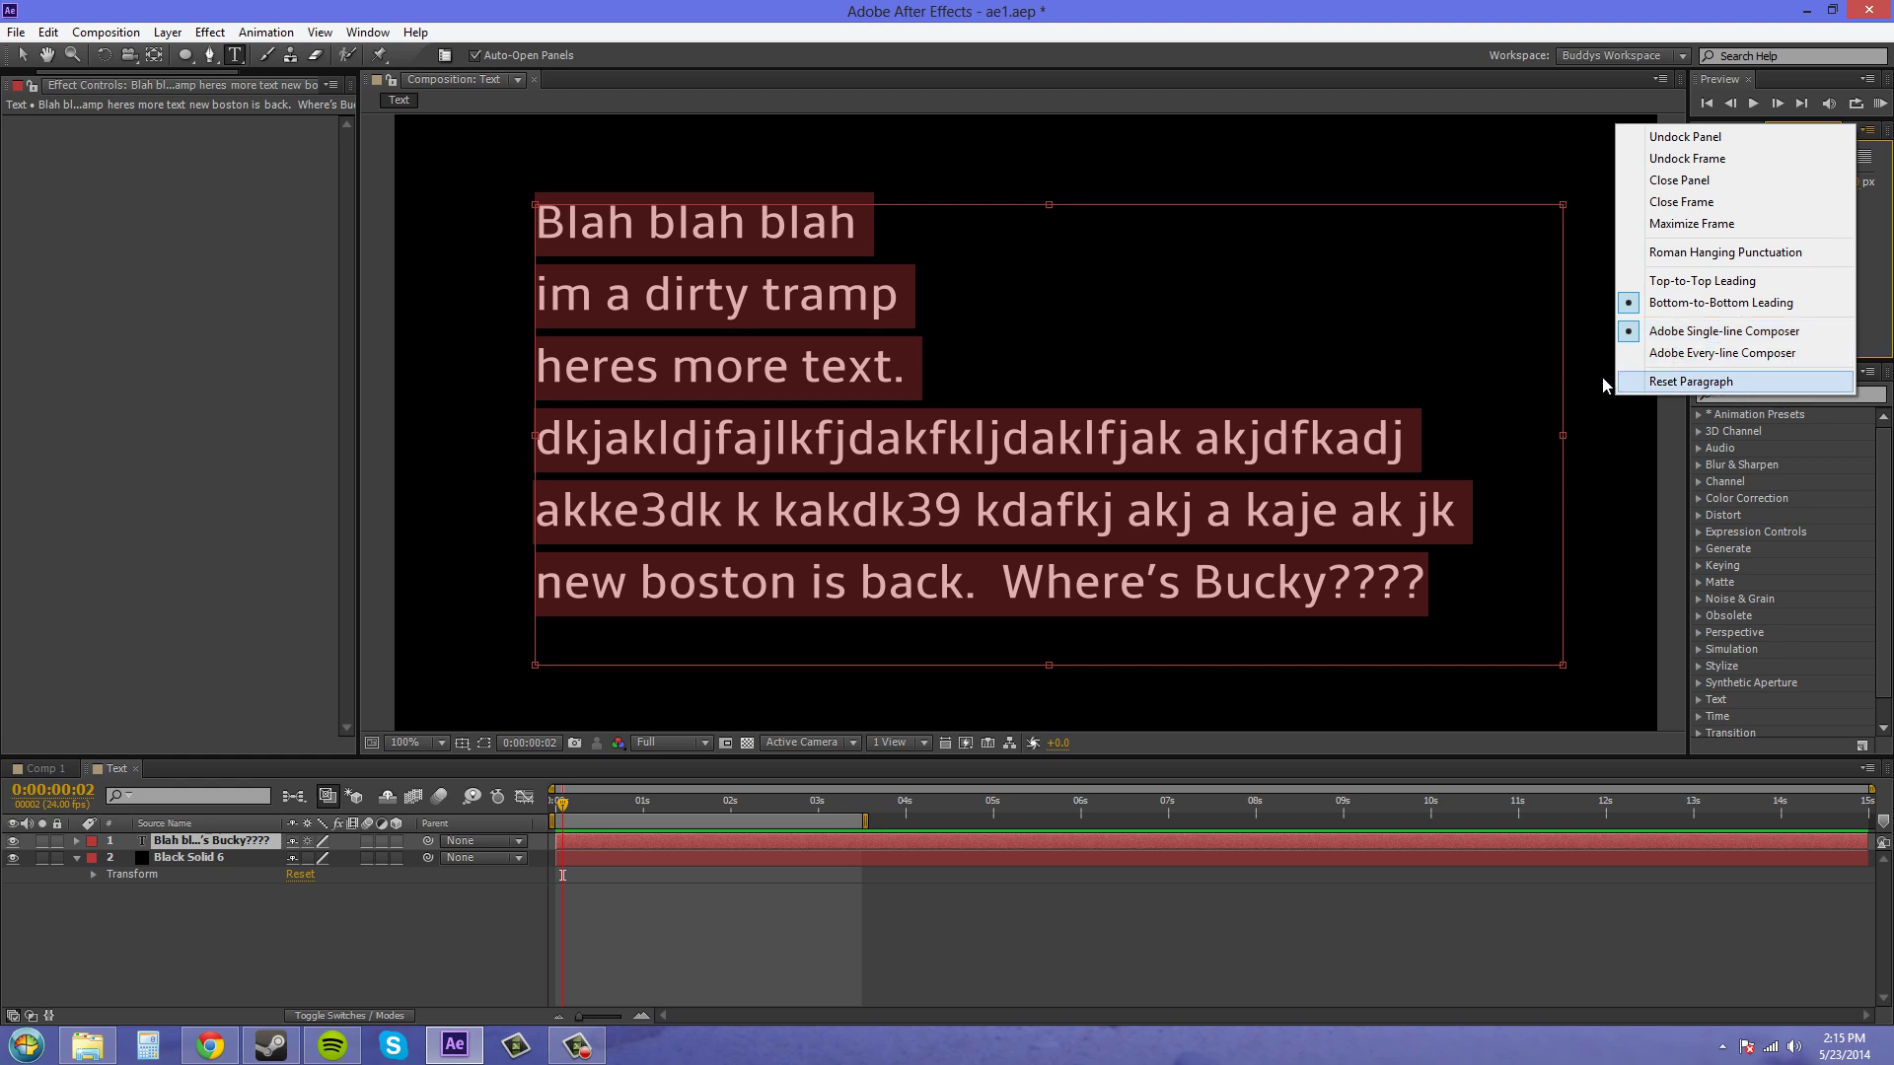
{"action": "left_click", "coordinate": [1677, 382]}
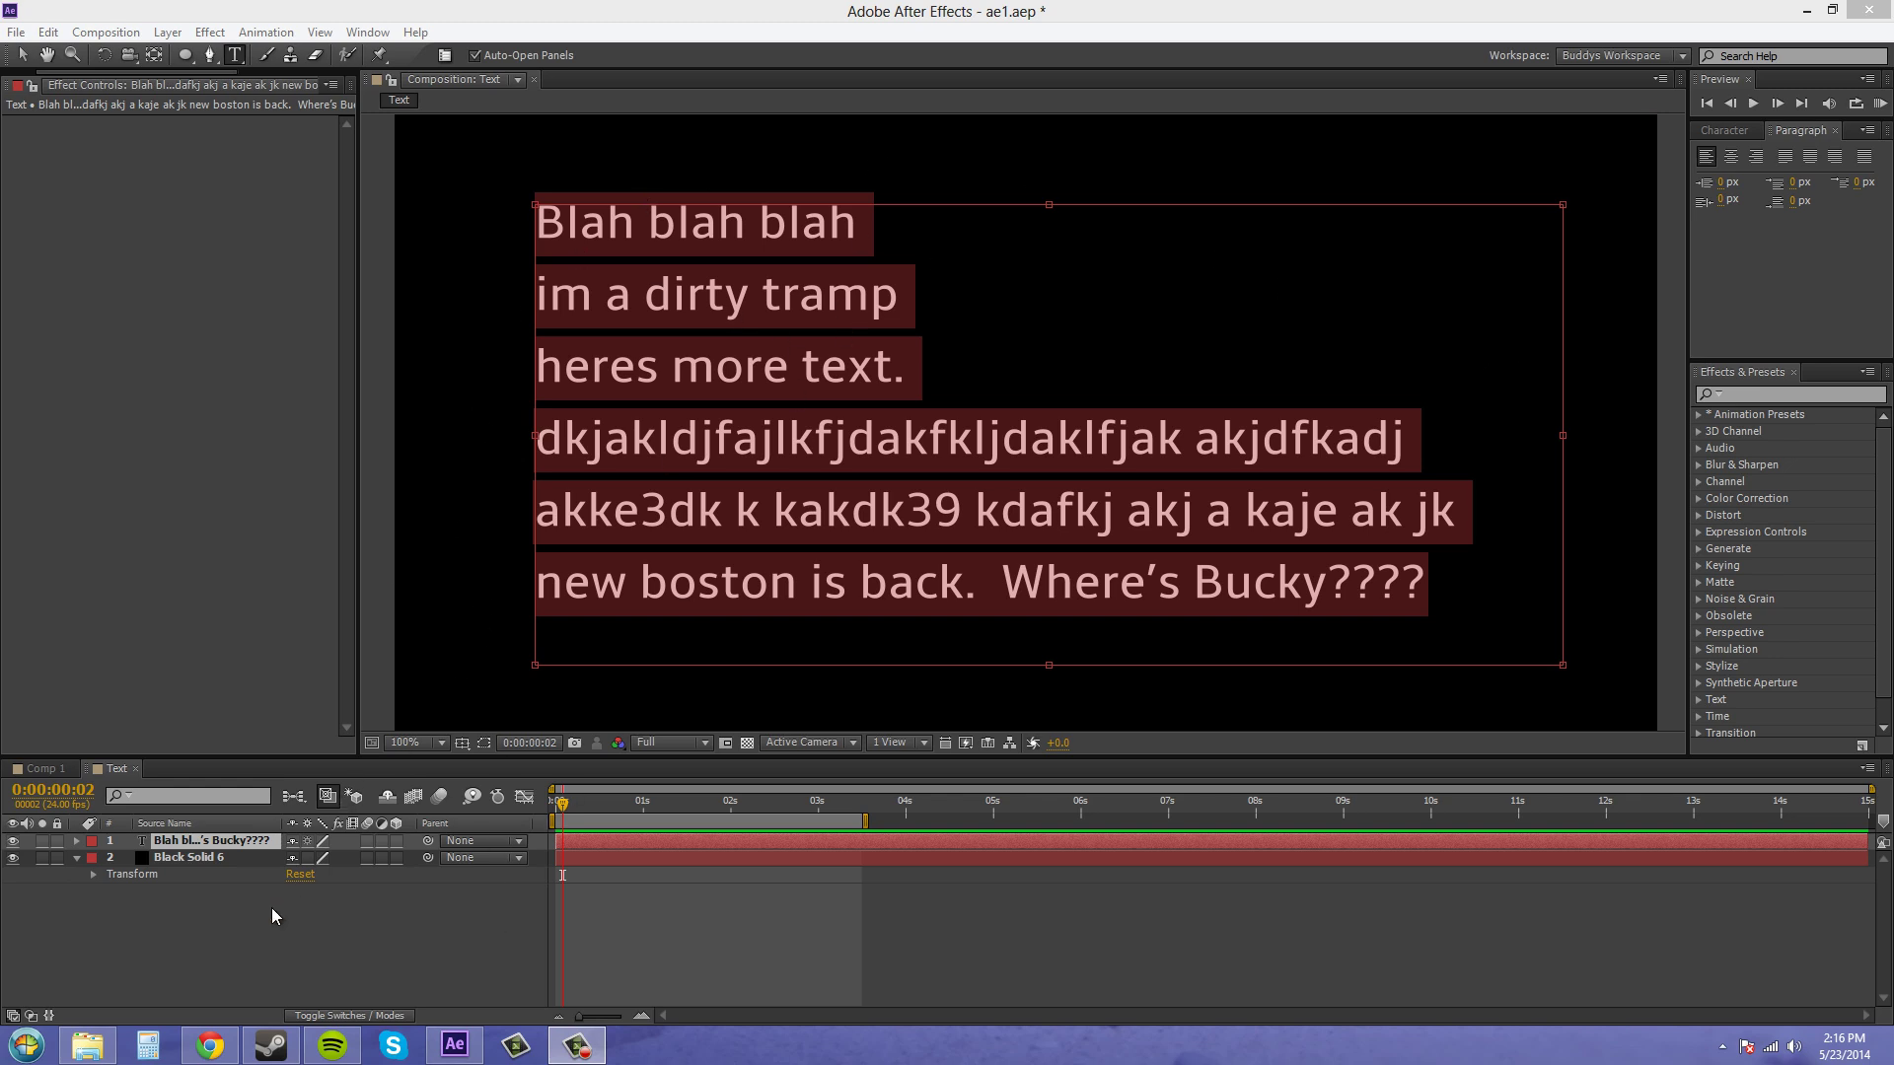
Step: Exit text editing, choose Edit Text from the layer's context menu, then exit again
{"action": "left_click", "coordinate": [197, 857]}
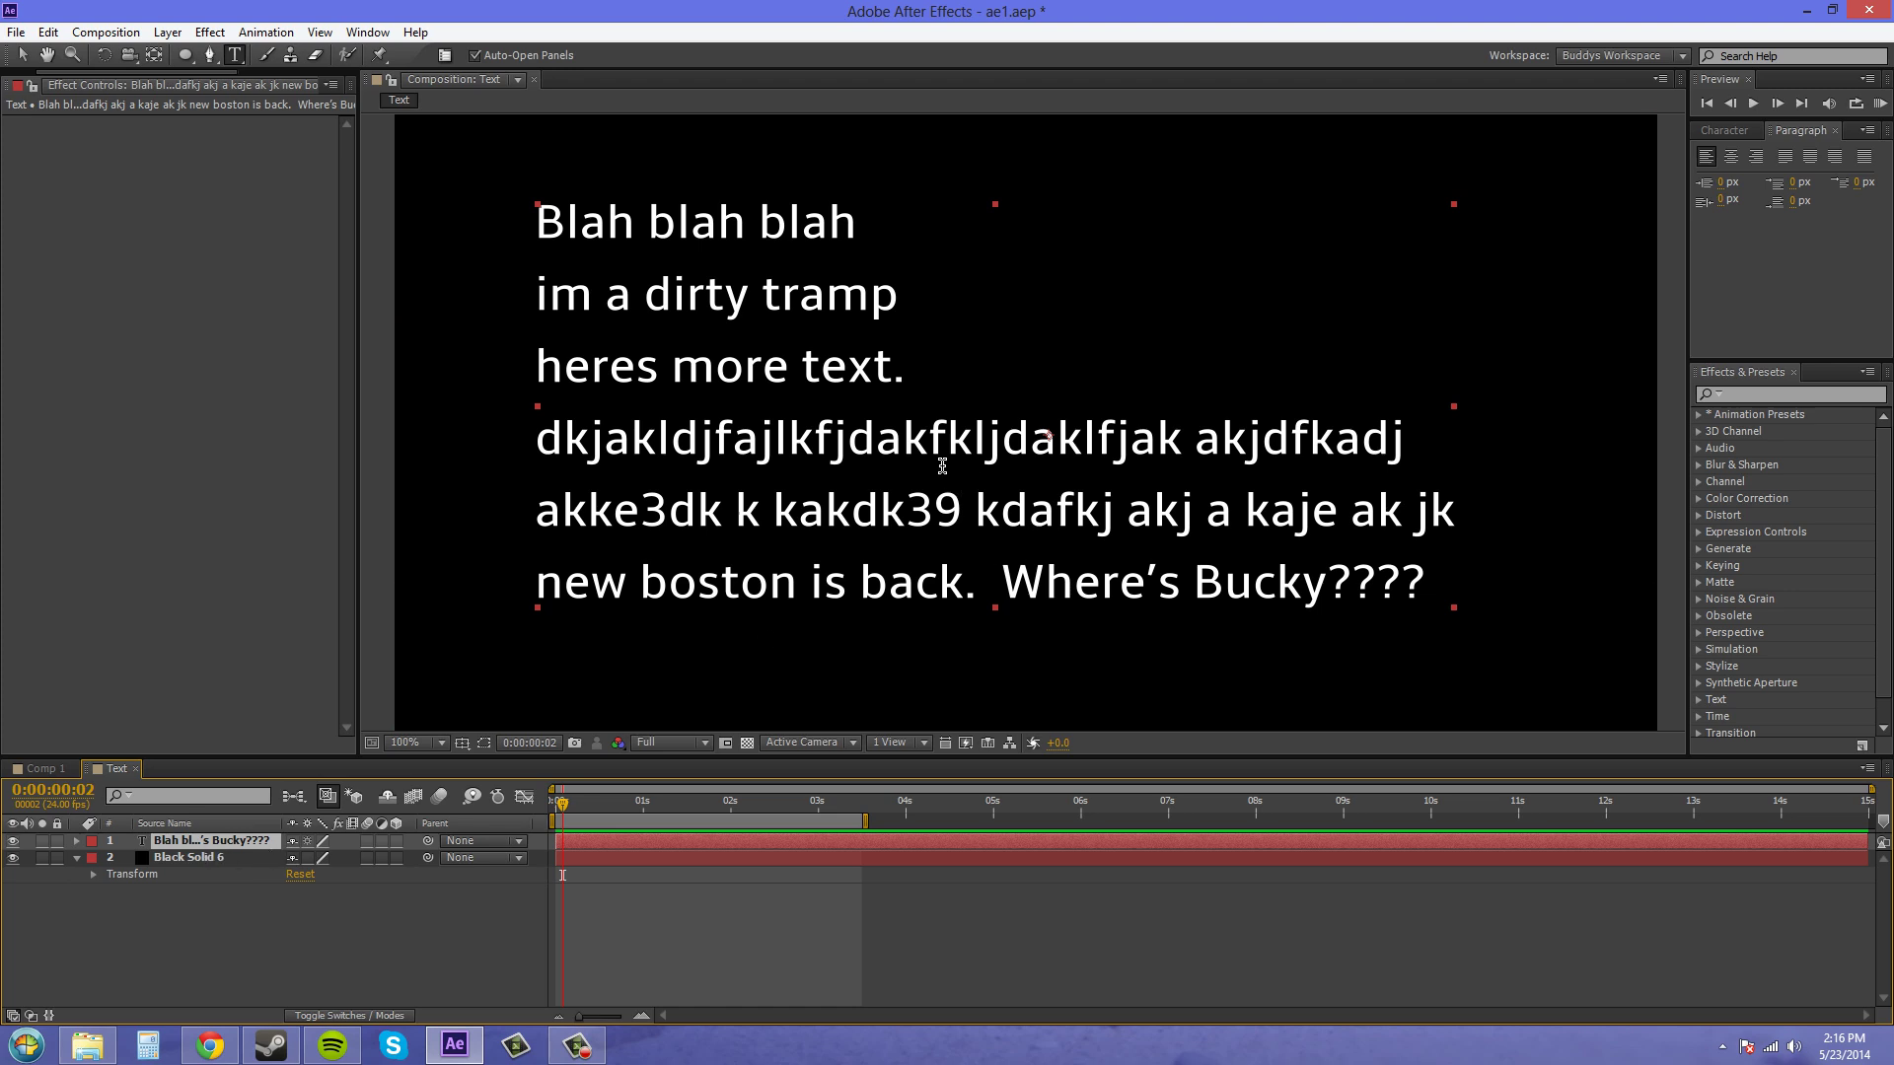
{"action": "right_click", "coordinate": [981, 445]}
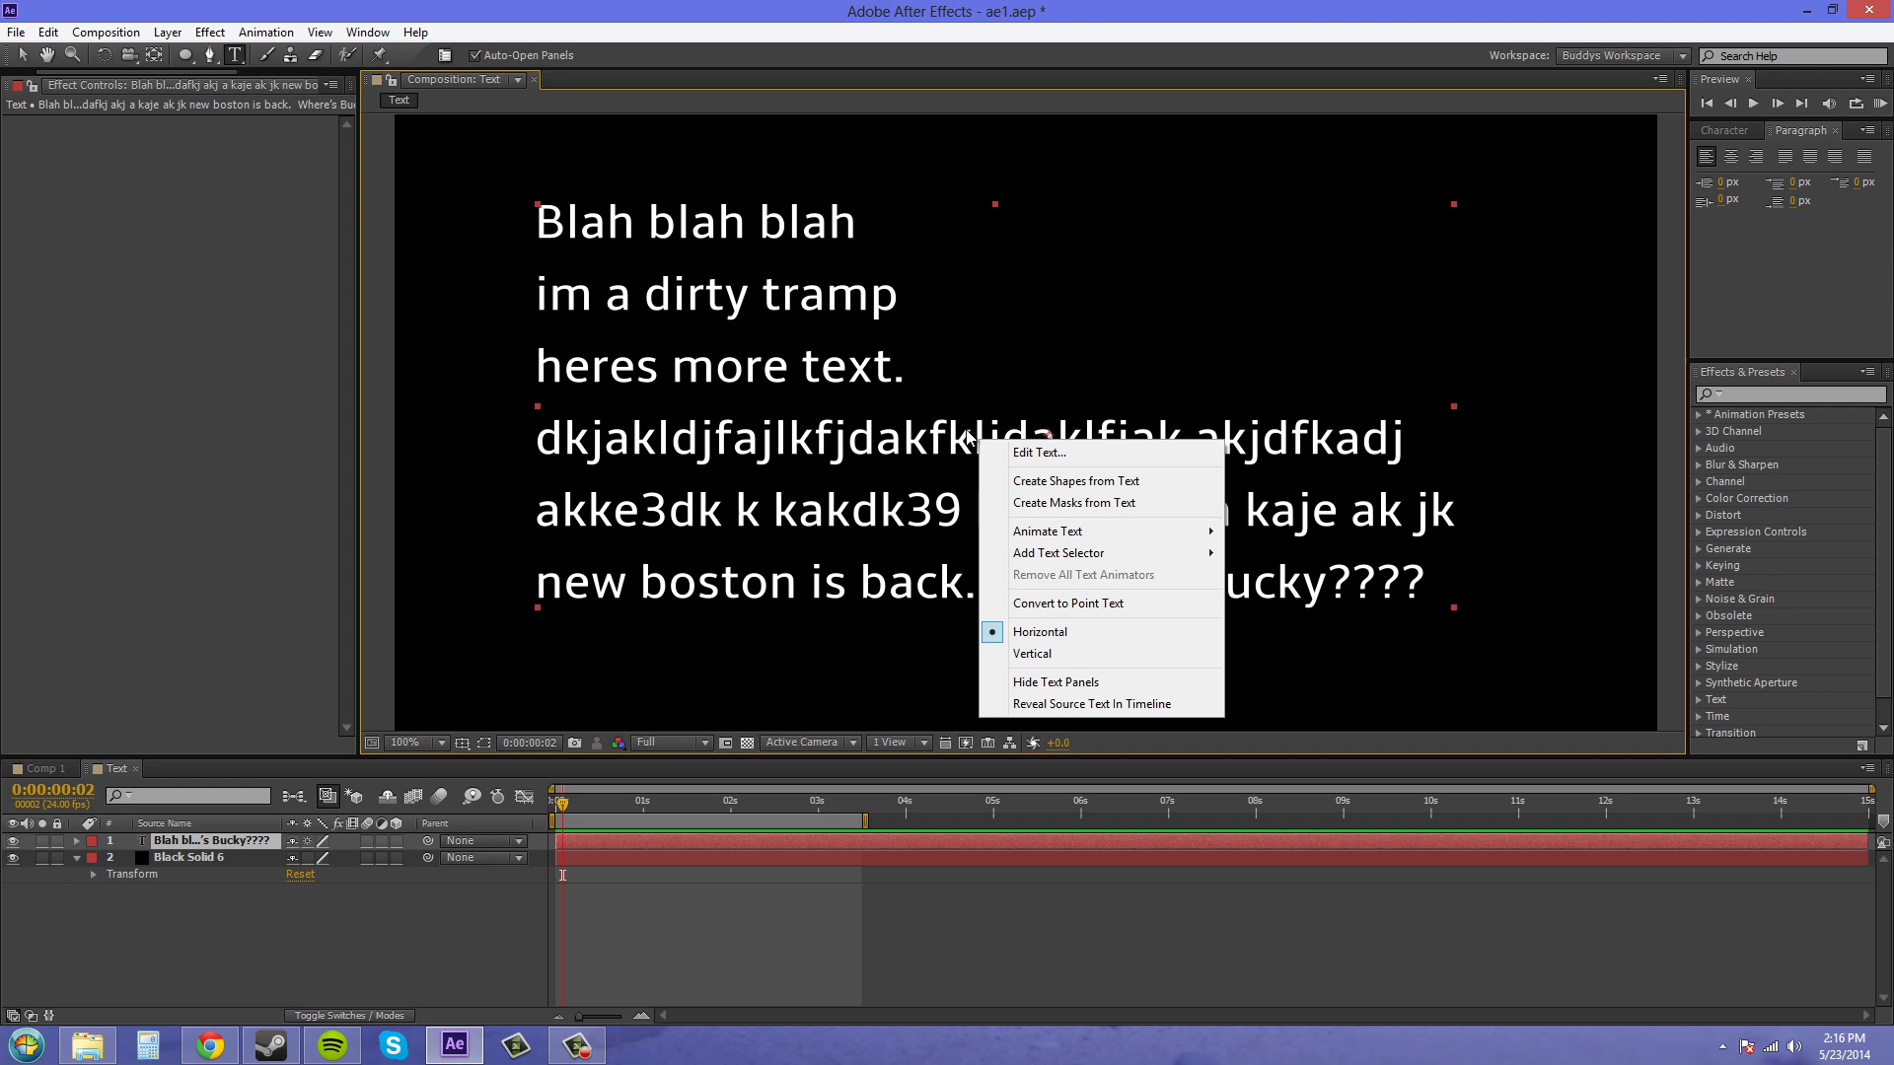
{"action": "left_click", "coordinate": [1050, 453]}
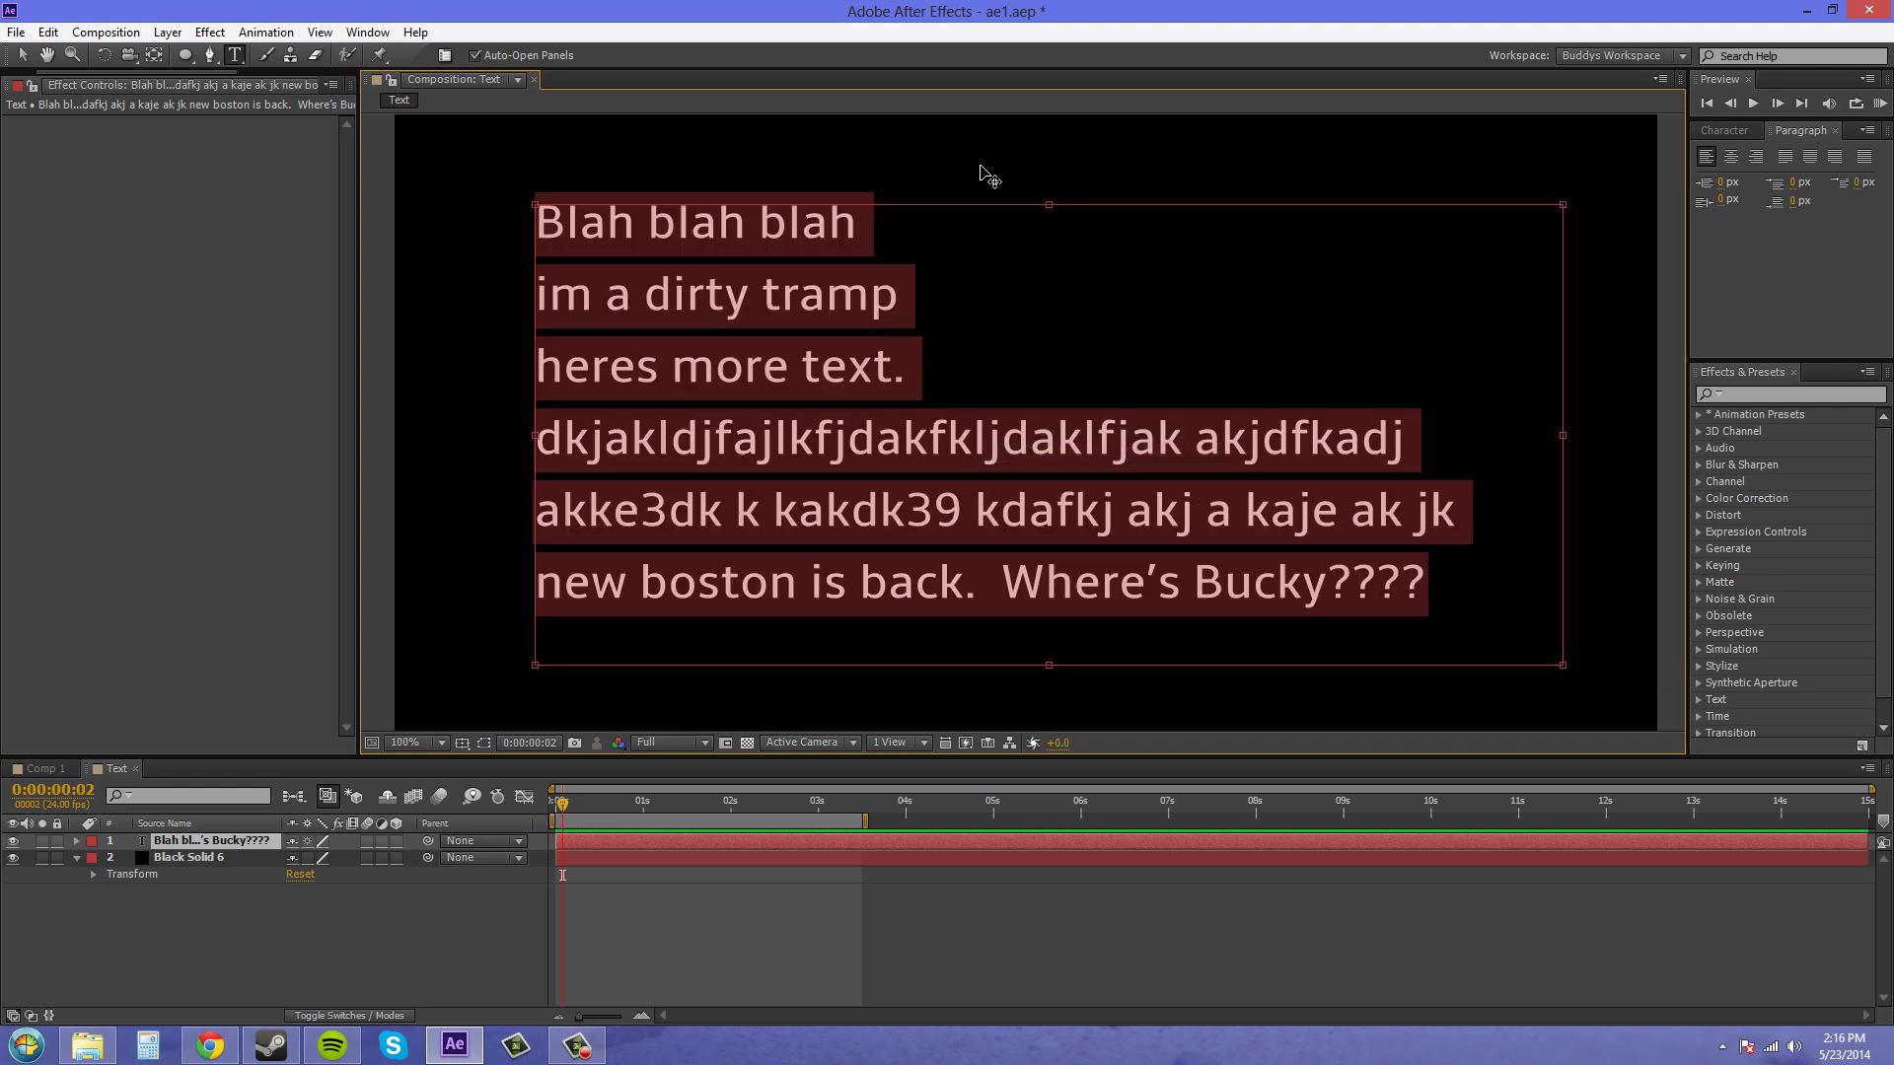
{"action": "left_click", "coordinate": [245, 860]}
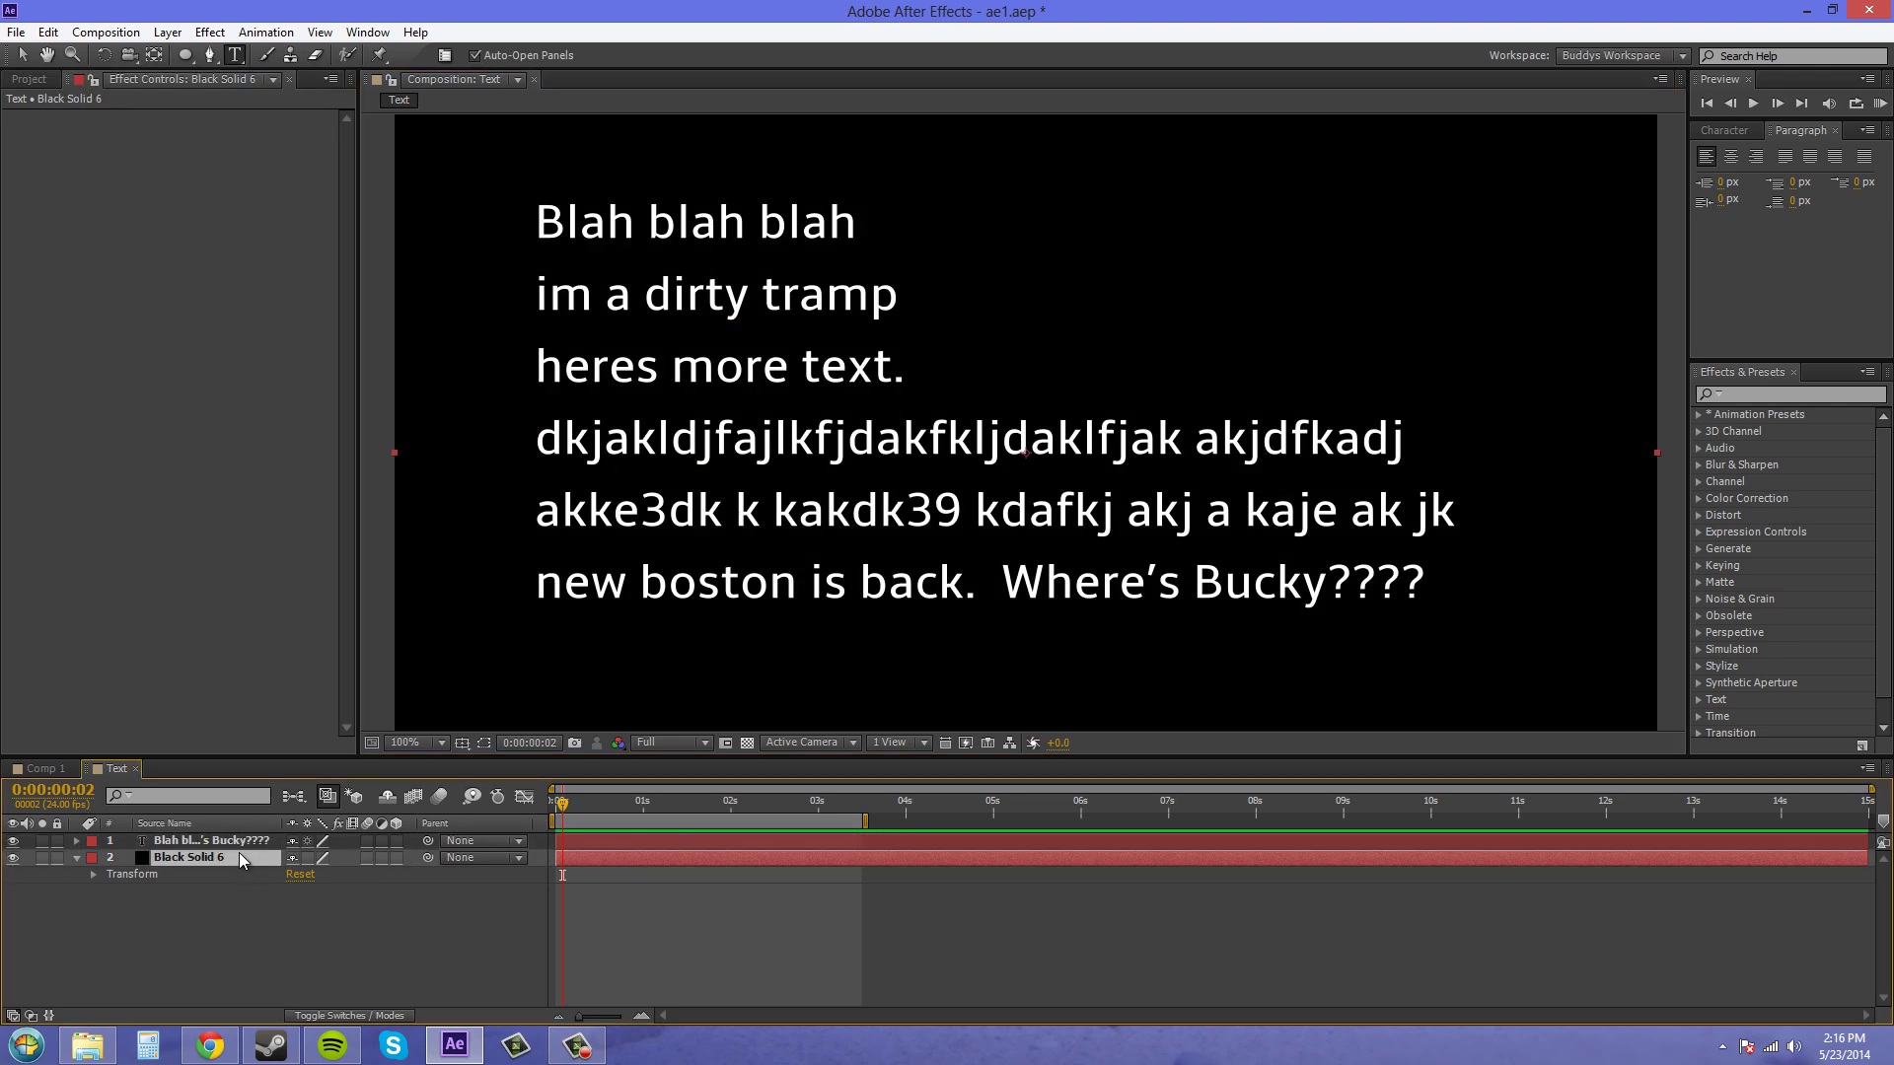
Step: Reopen the text layer's context menu to convert it to point text
{"action": "right_click", "coordinate": [924, 515]}
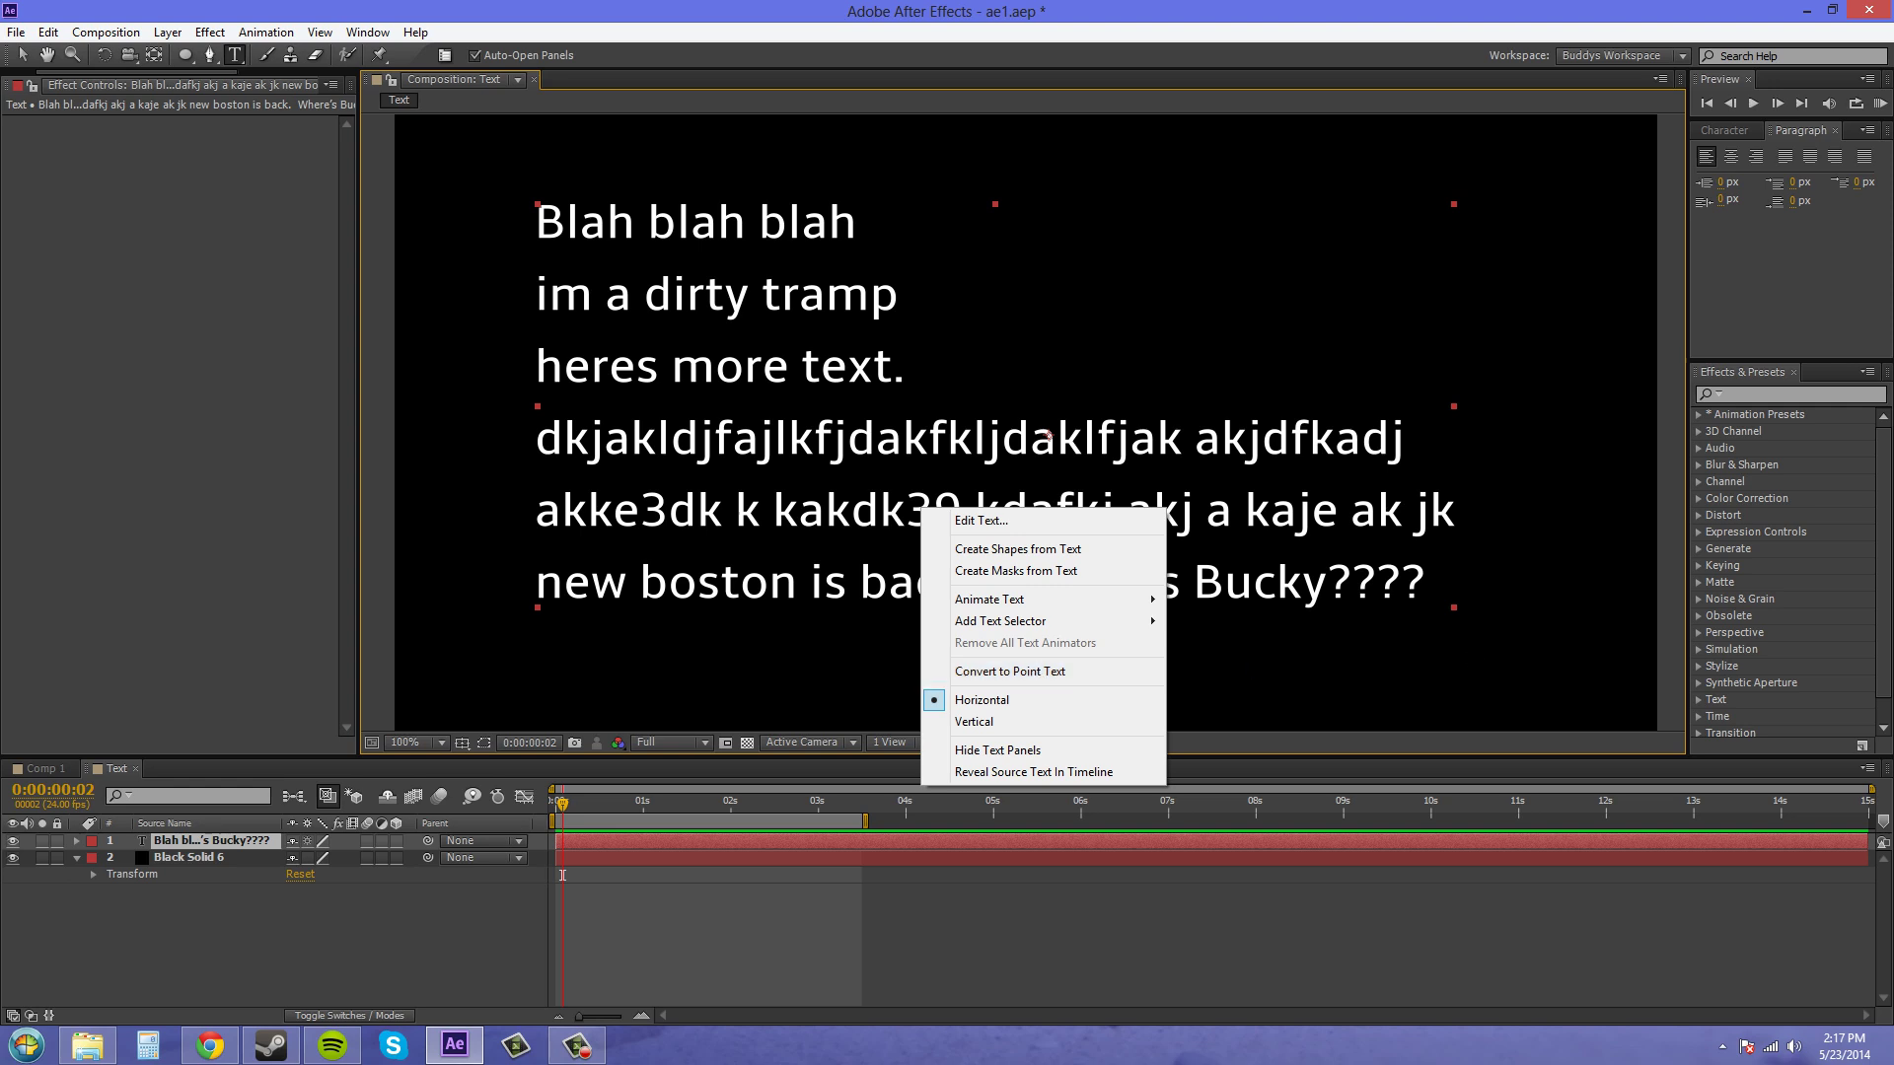
{"action": "key", "text": "alt+Tab"}
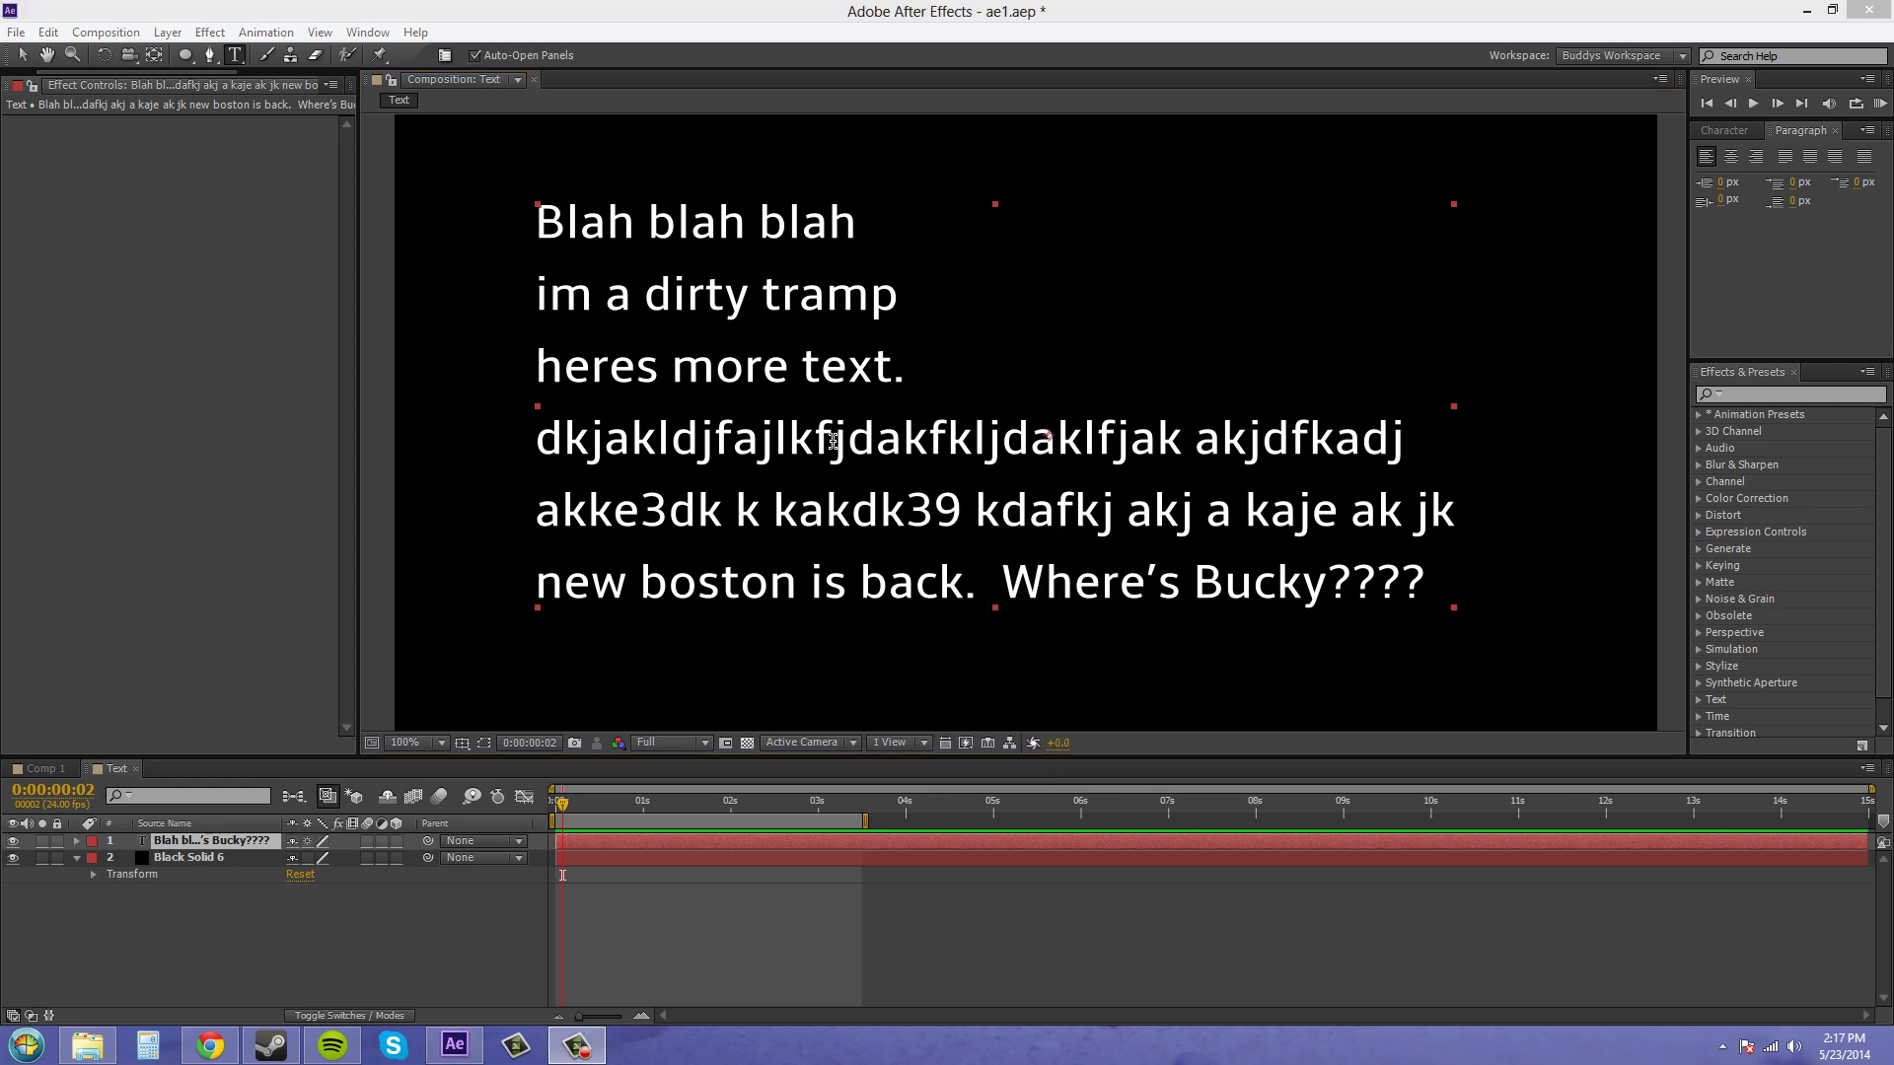
{"action": "right_click", "coordinate": [852, 460]}
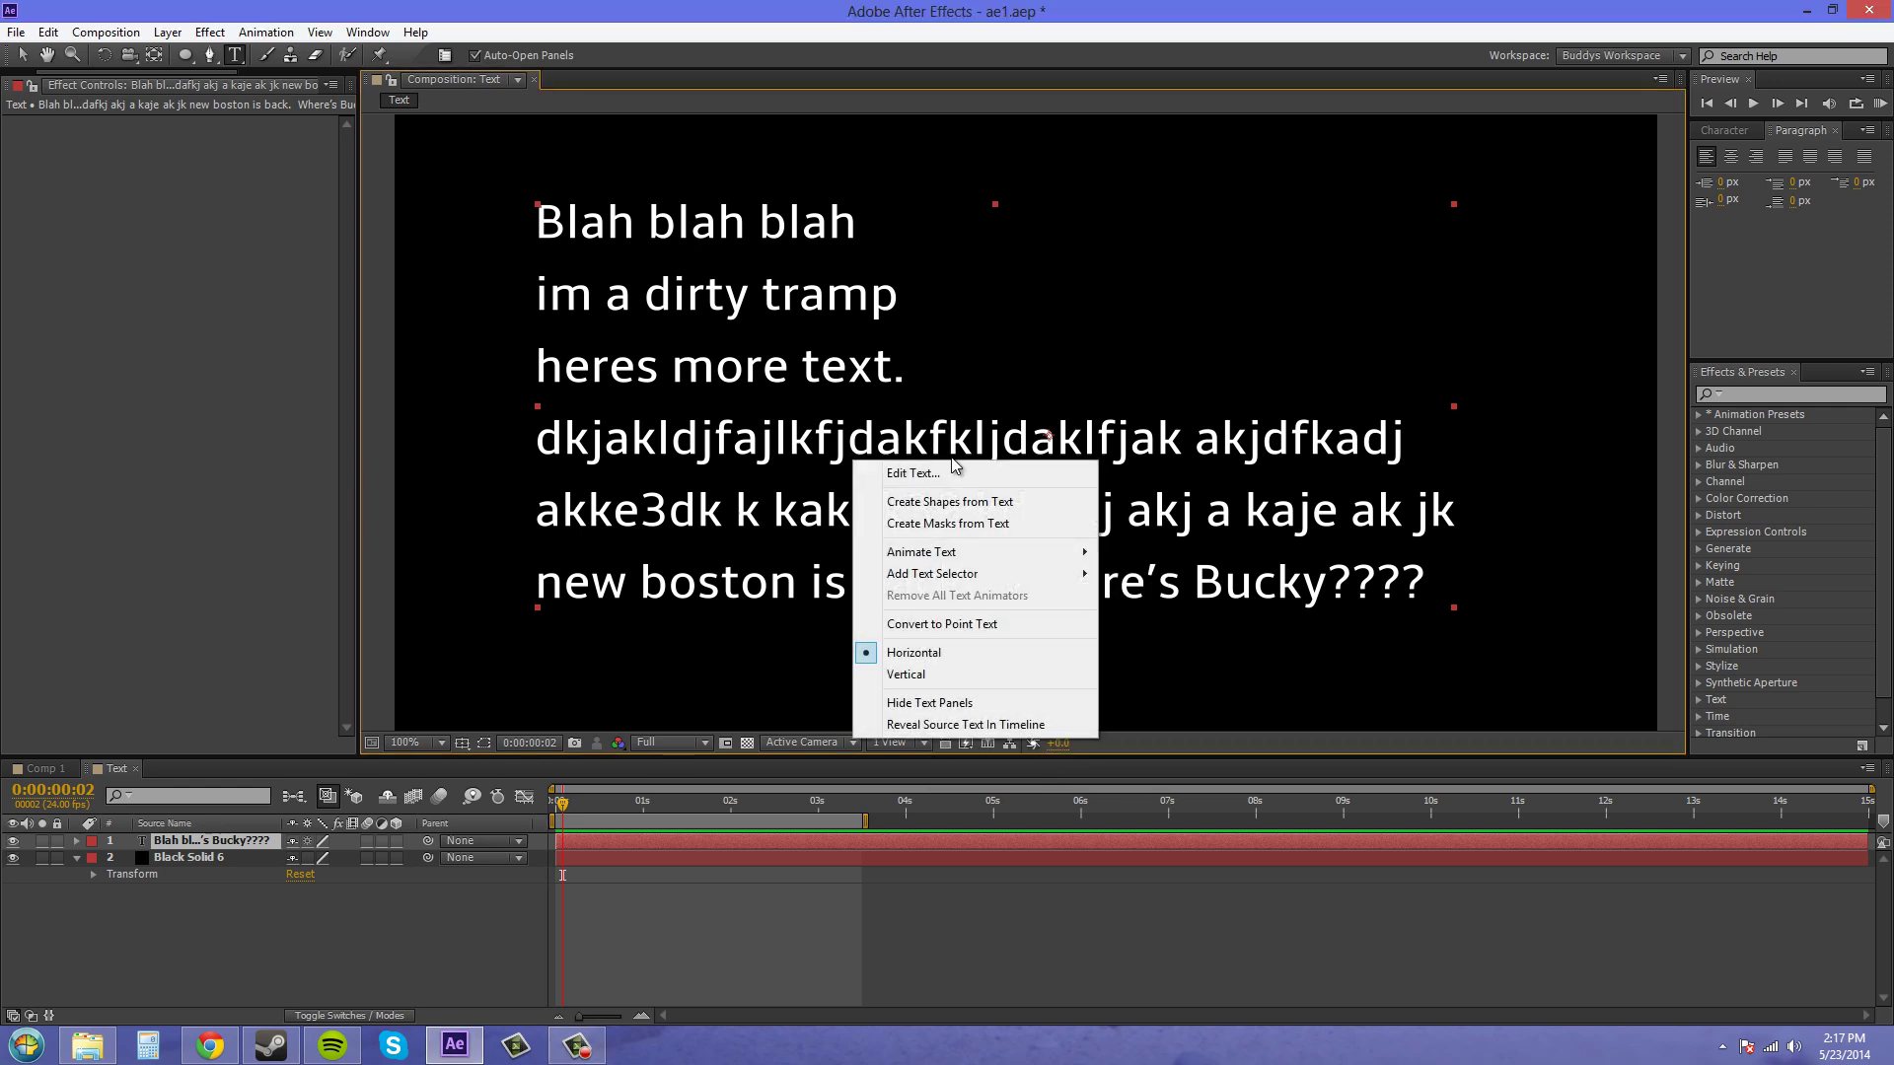
Step: Convert the paragraph to point text, then test and reset Space Before to 0 px
{"action": "left_click", "coordinate": [988, 627]}
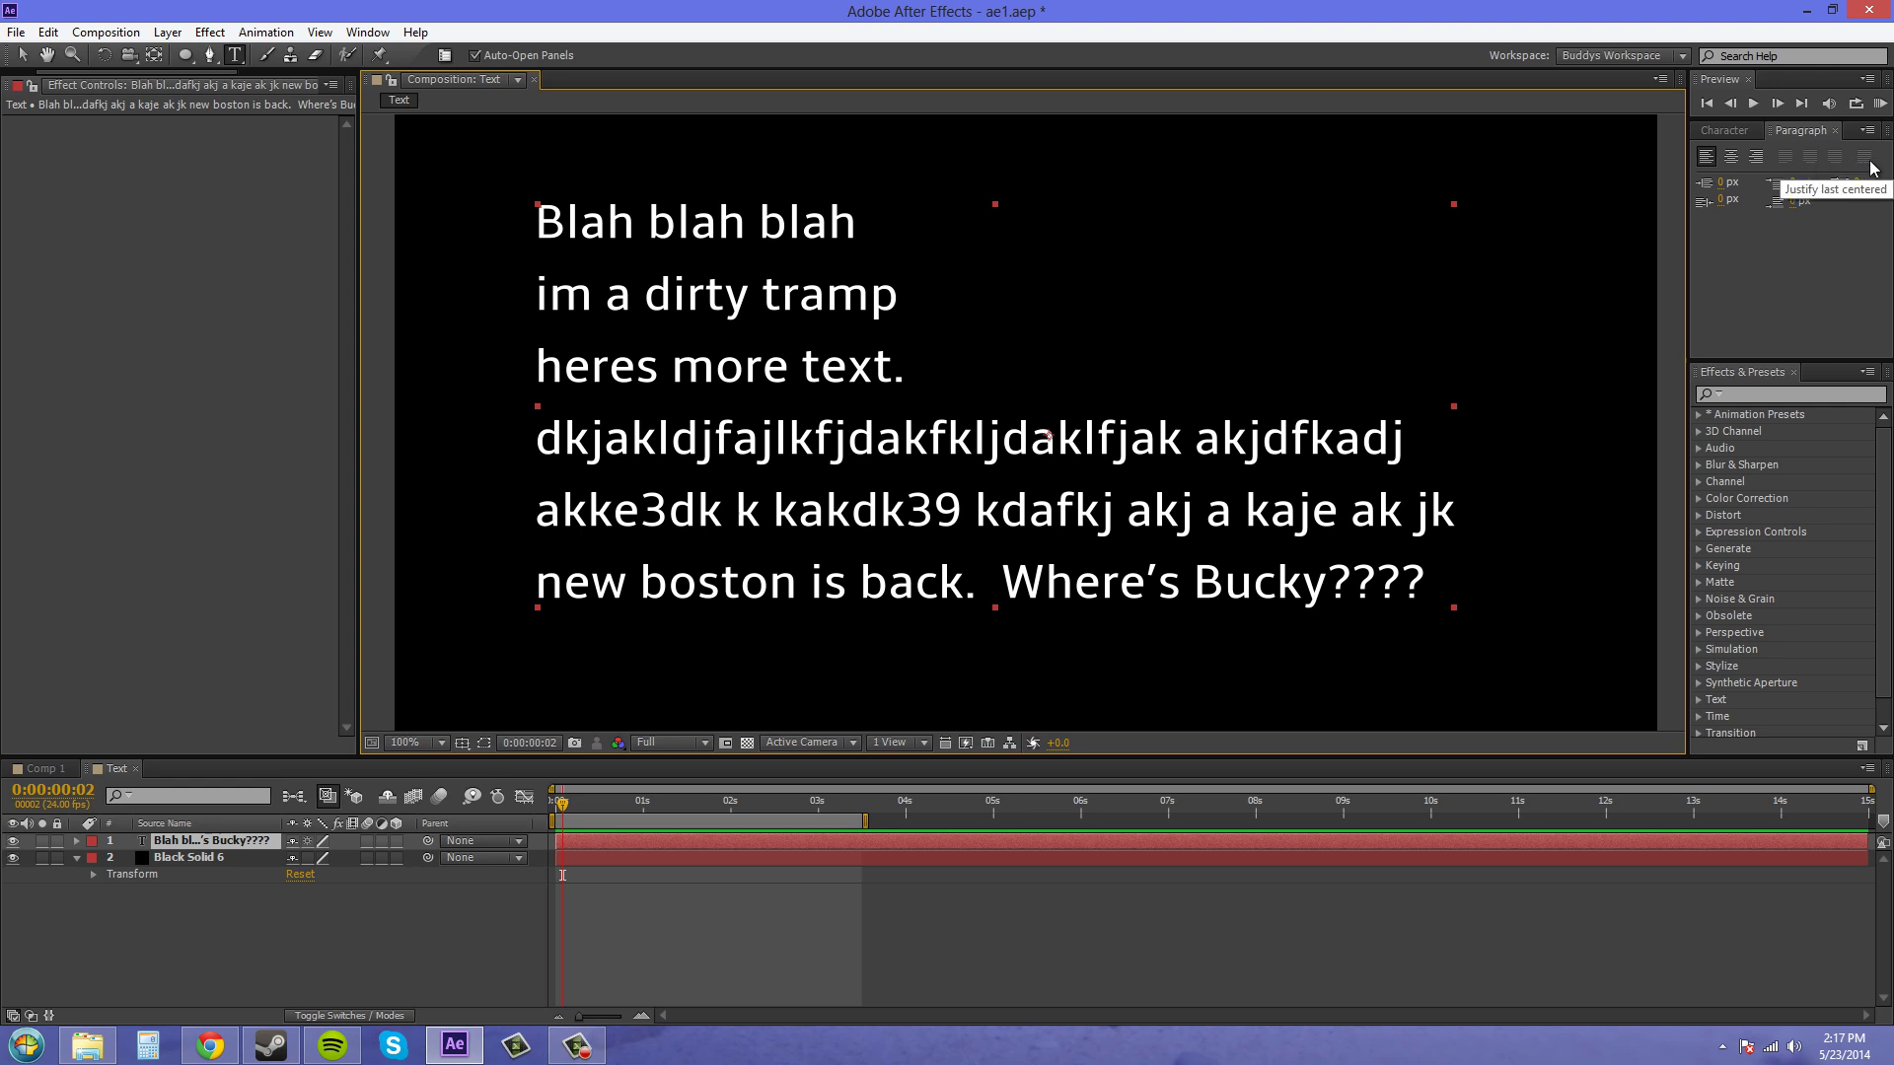
{"action": "left_click_drag", "start_coordinate": [1793, 184], "coordinate": [1804, 191]}
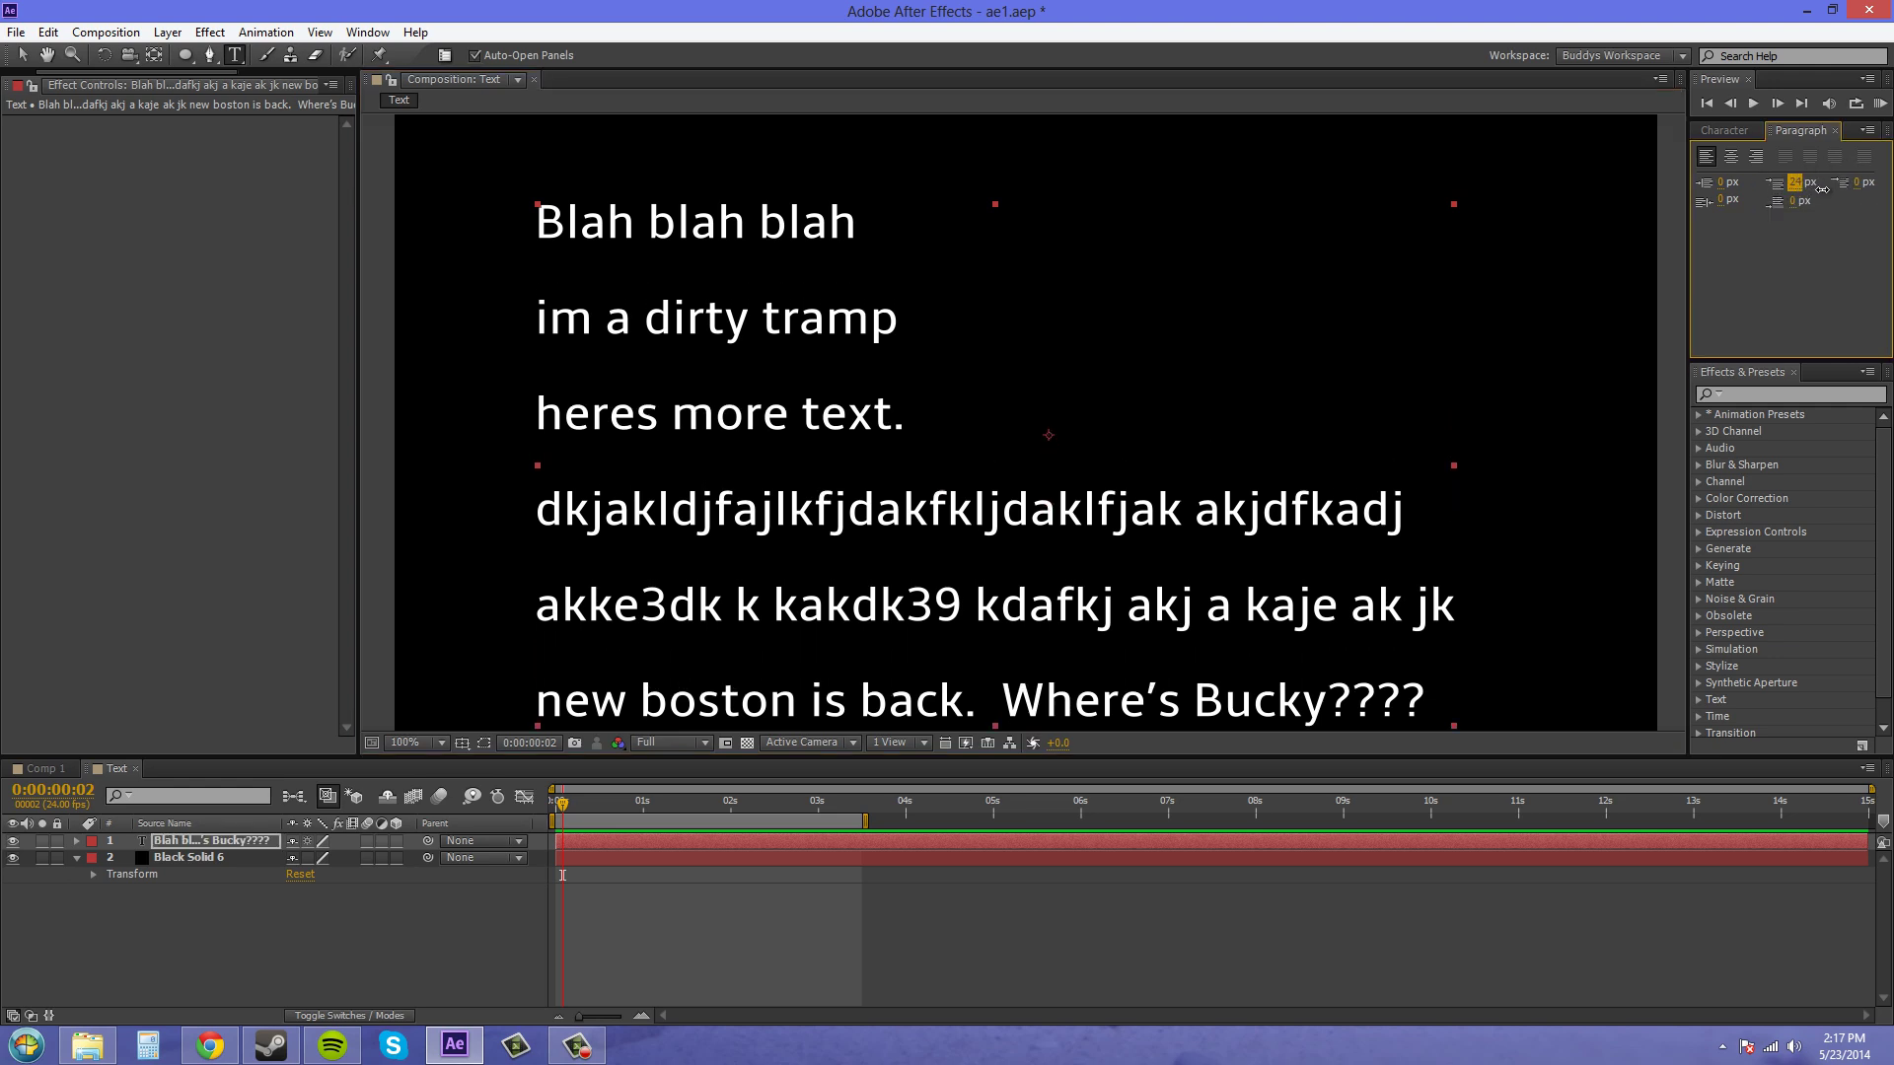
{"action": "left_click_drag", "start_coordinate": [1804, 191], "coordinate": [1812, 192]}
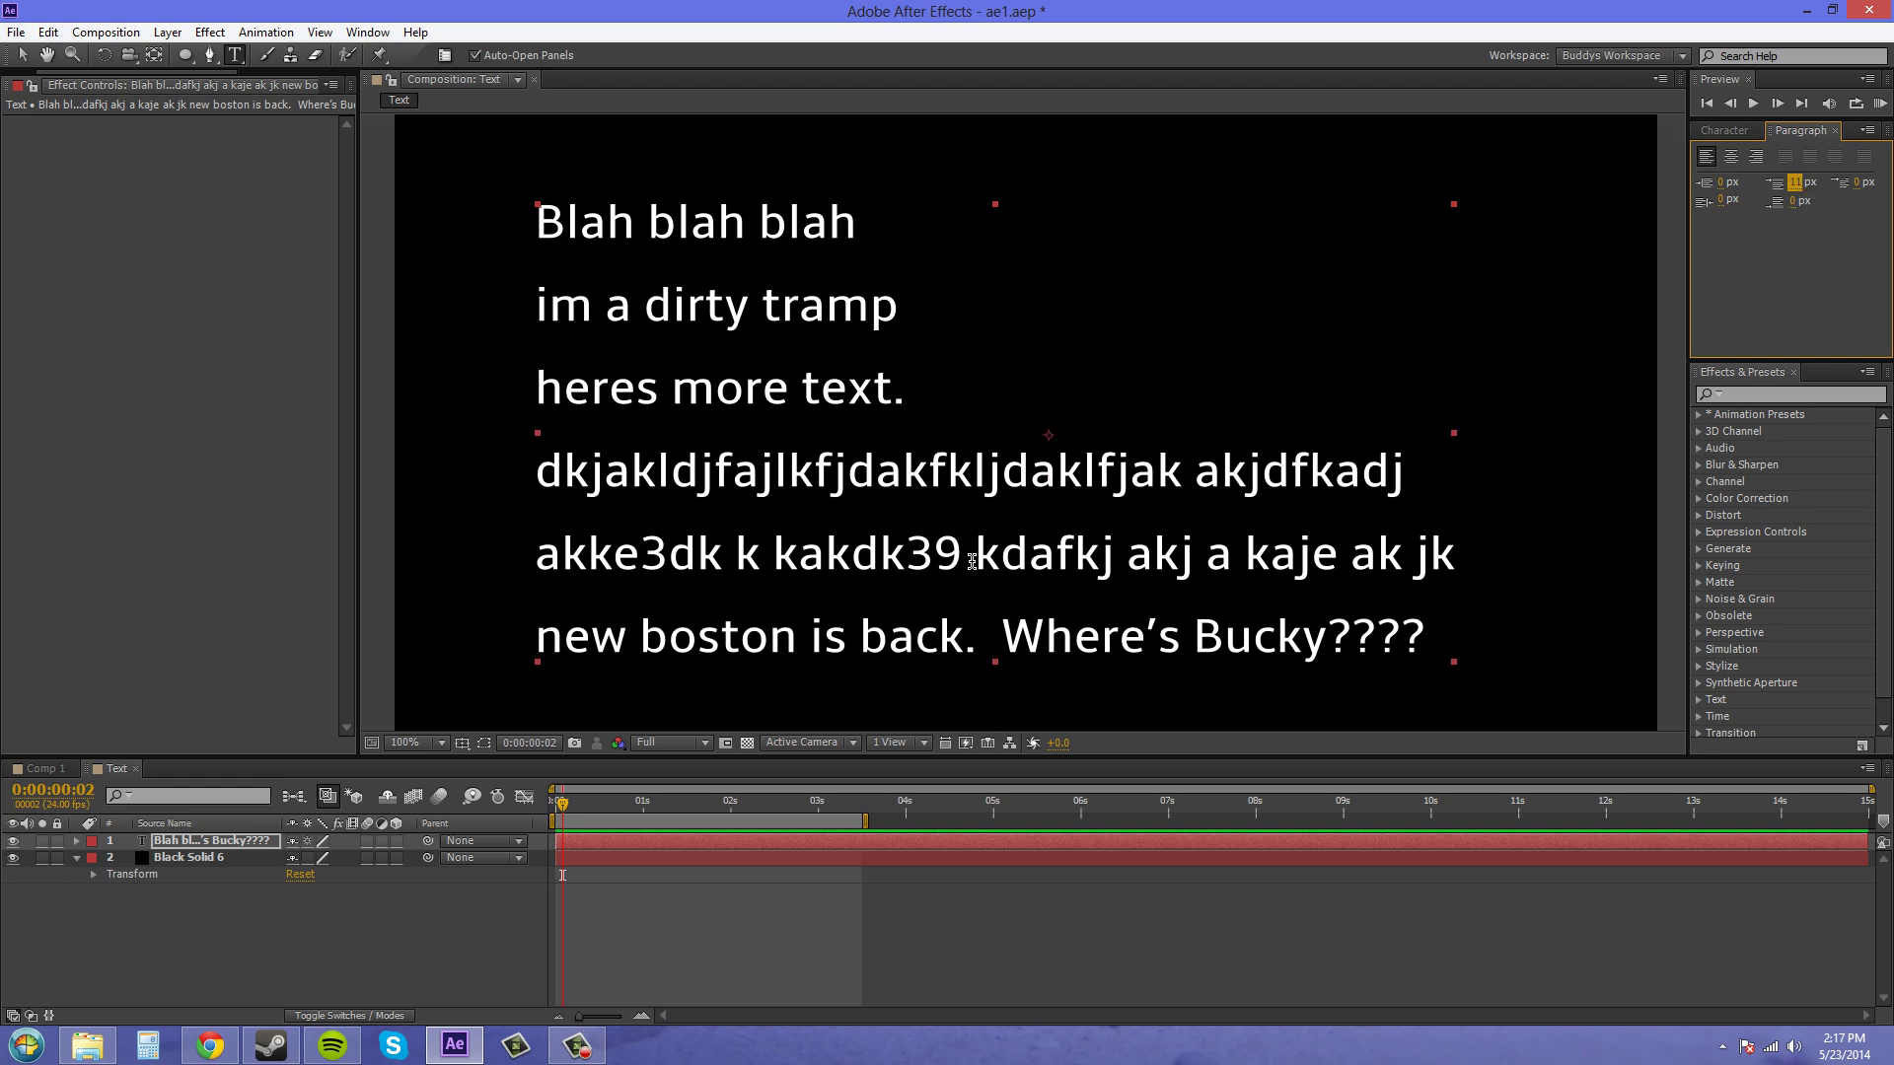
{"action": "left_click", "coordinate": [1796, 184]}
{"action": "type", "text": "0"}
{"action": "key", "text": "Return"}
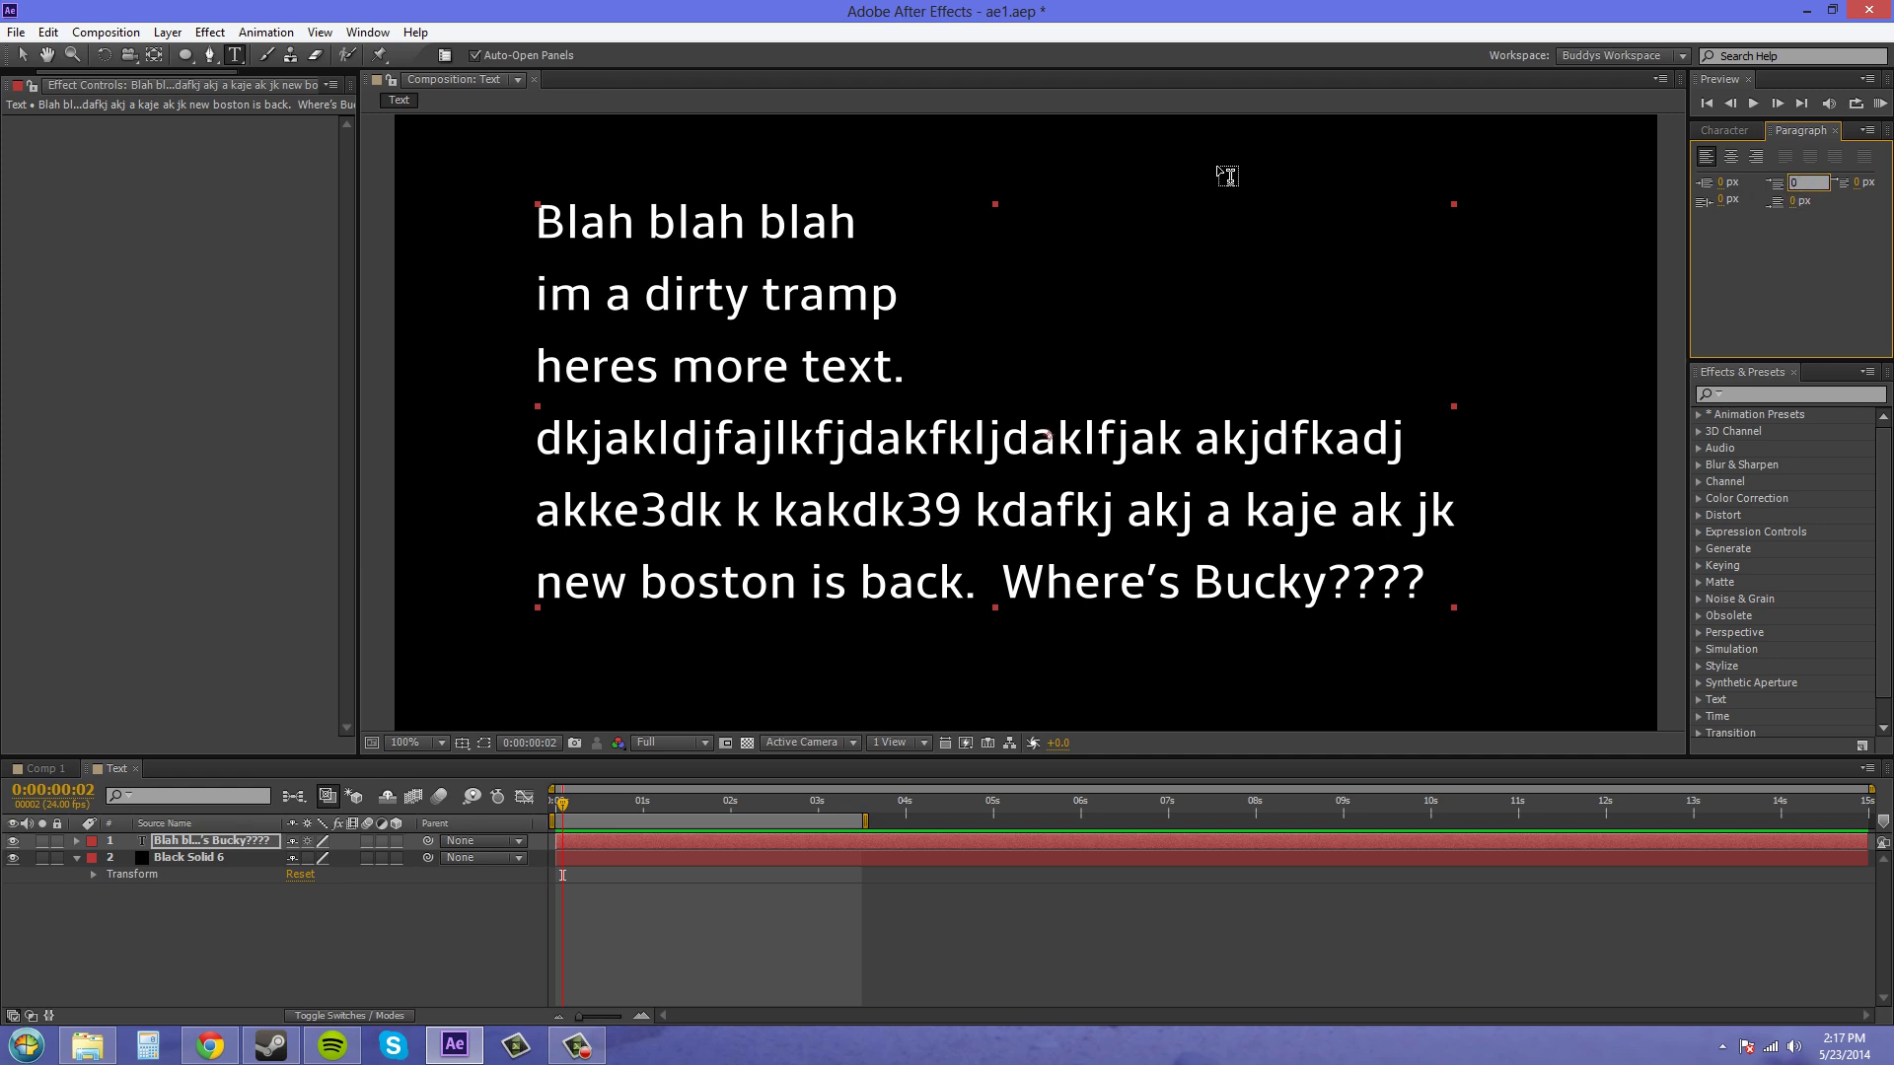
Step: Start a new text layer near the canvas top, typing 'dajdjaf' then deleting it
{"action": "left_click", "coordinate": [1127, 150]}
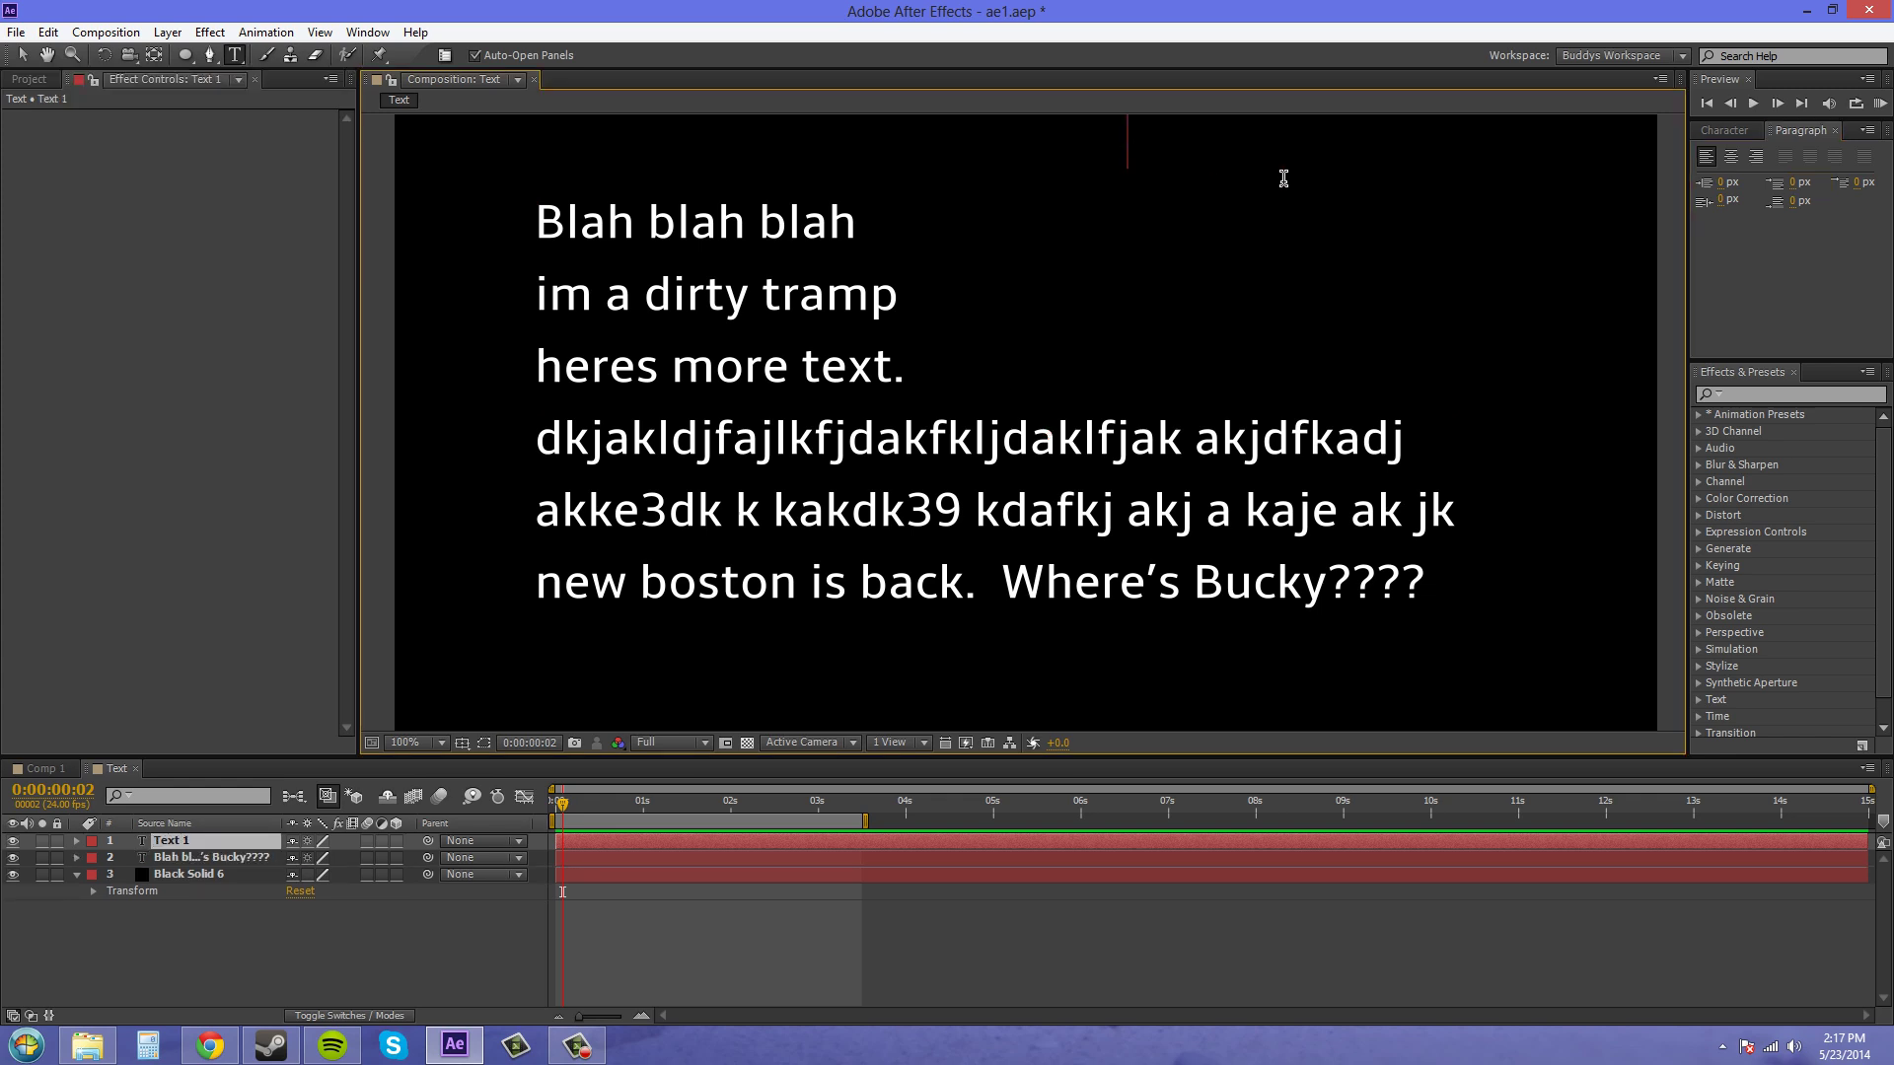
{"action": "type", "text": "dajdjaf"}
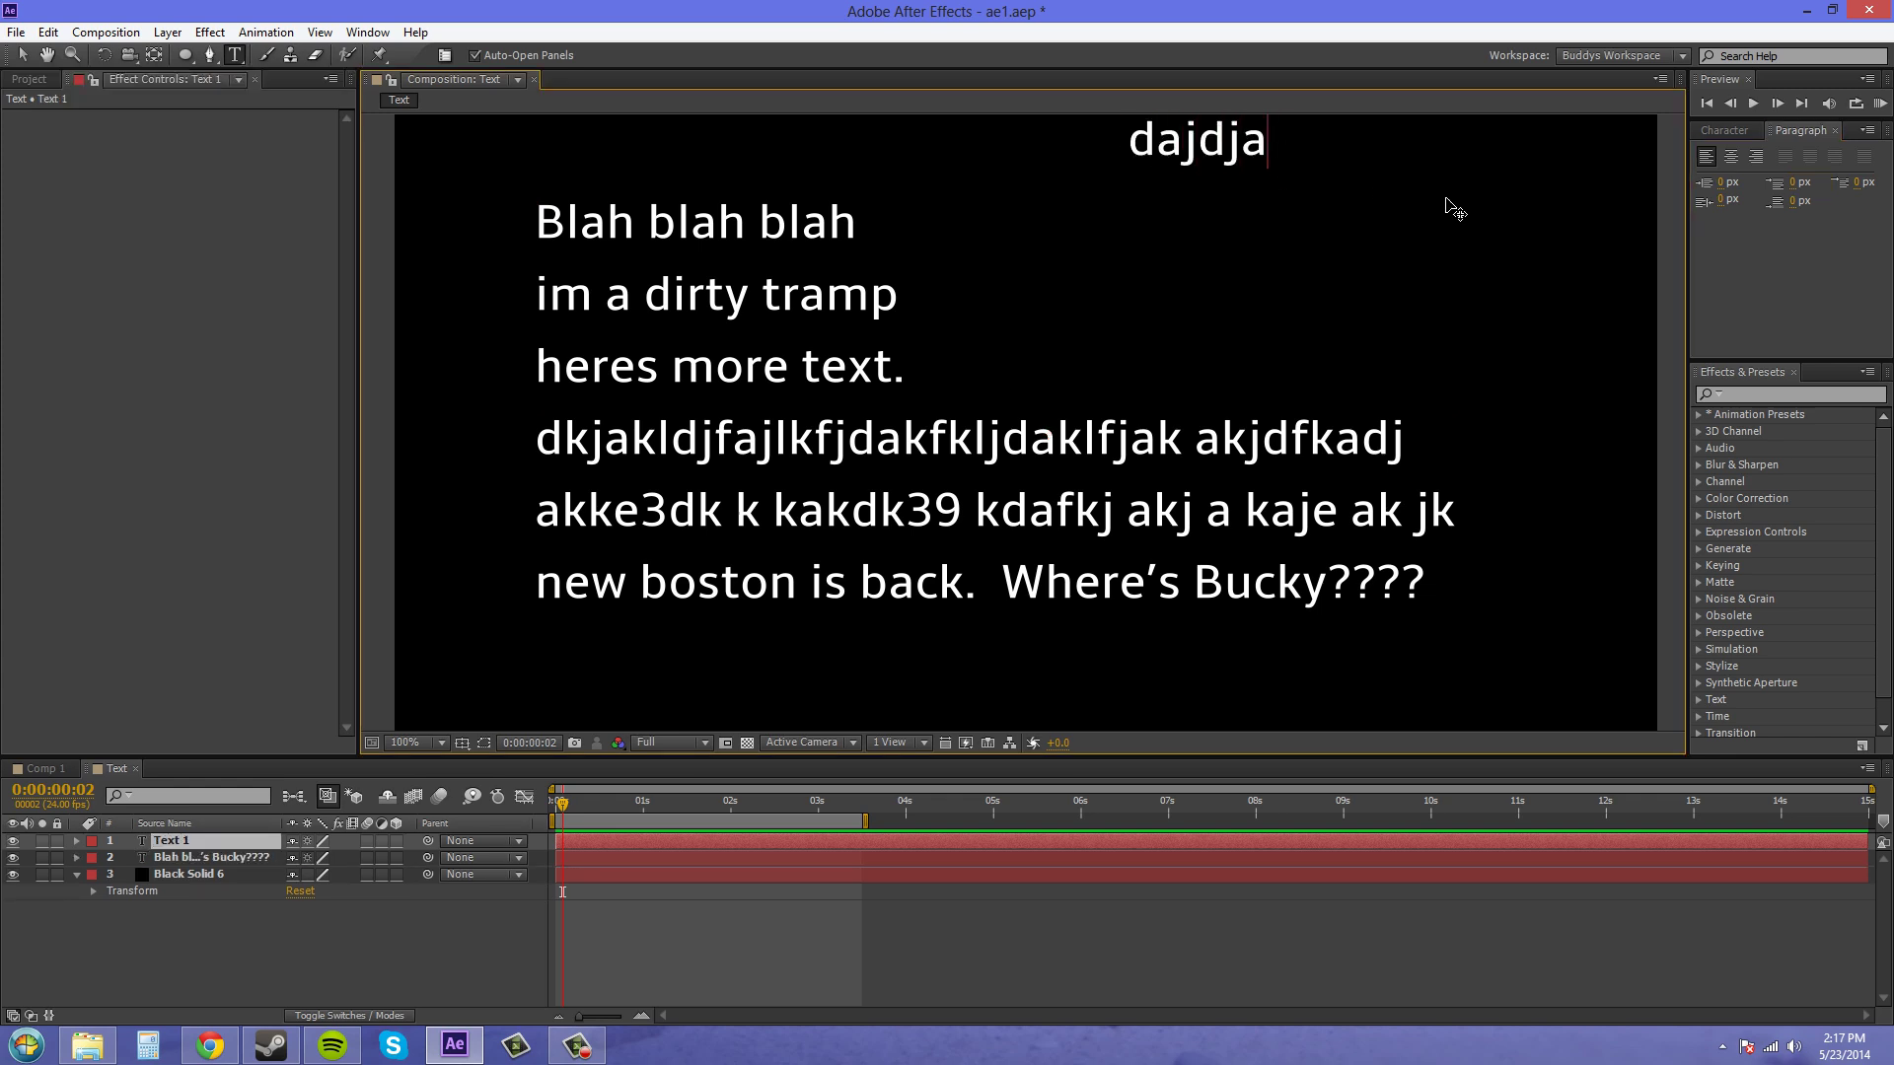
{"action": "key", "text": "BackSpace"}
{"action": "key", "text": "BackSpace"}
{"action": "key", "text": "BackSpace"}
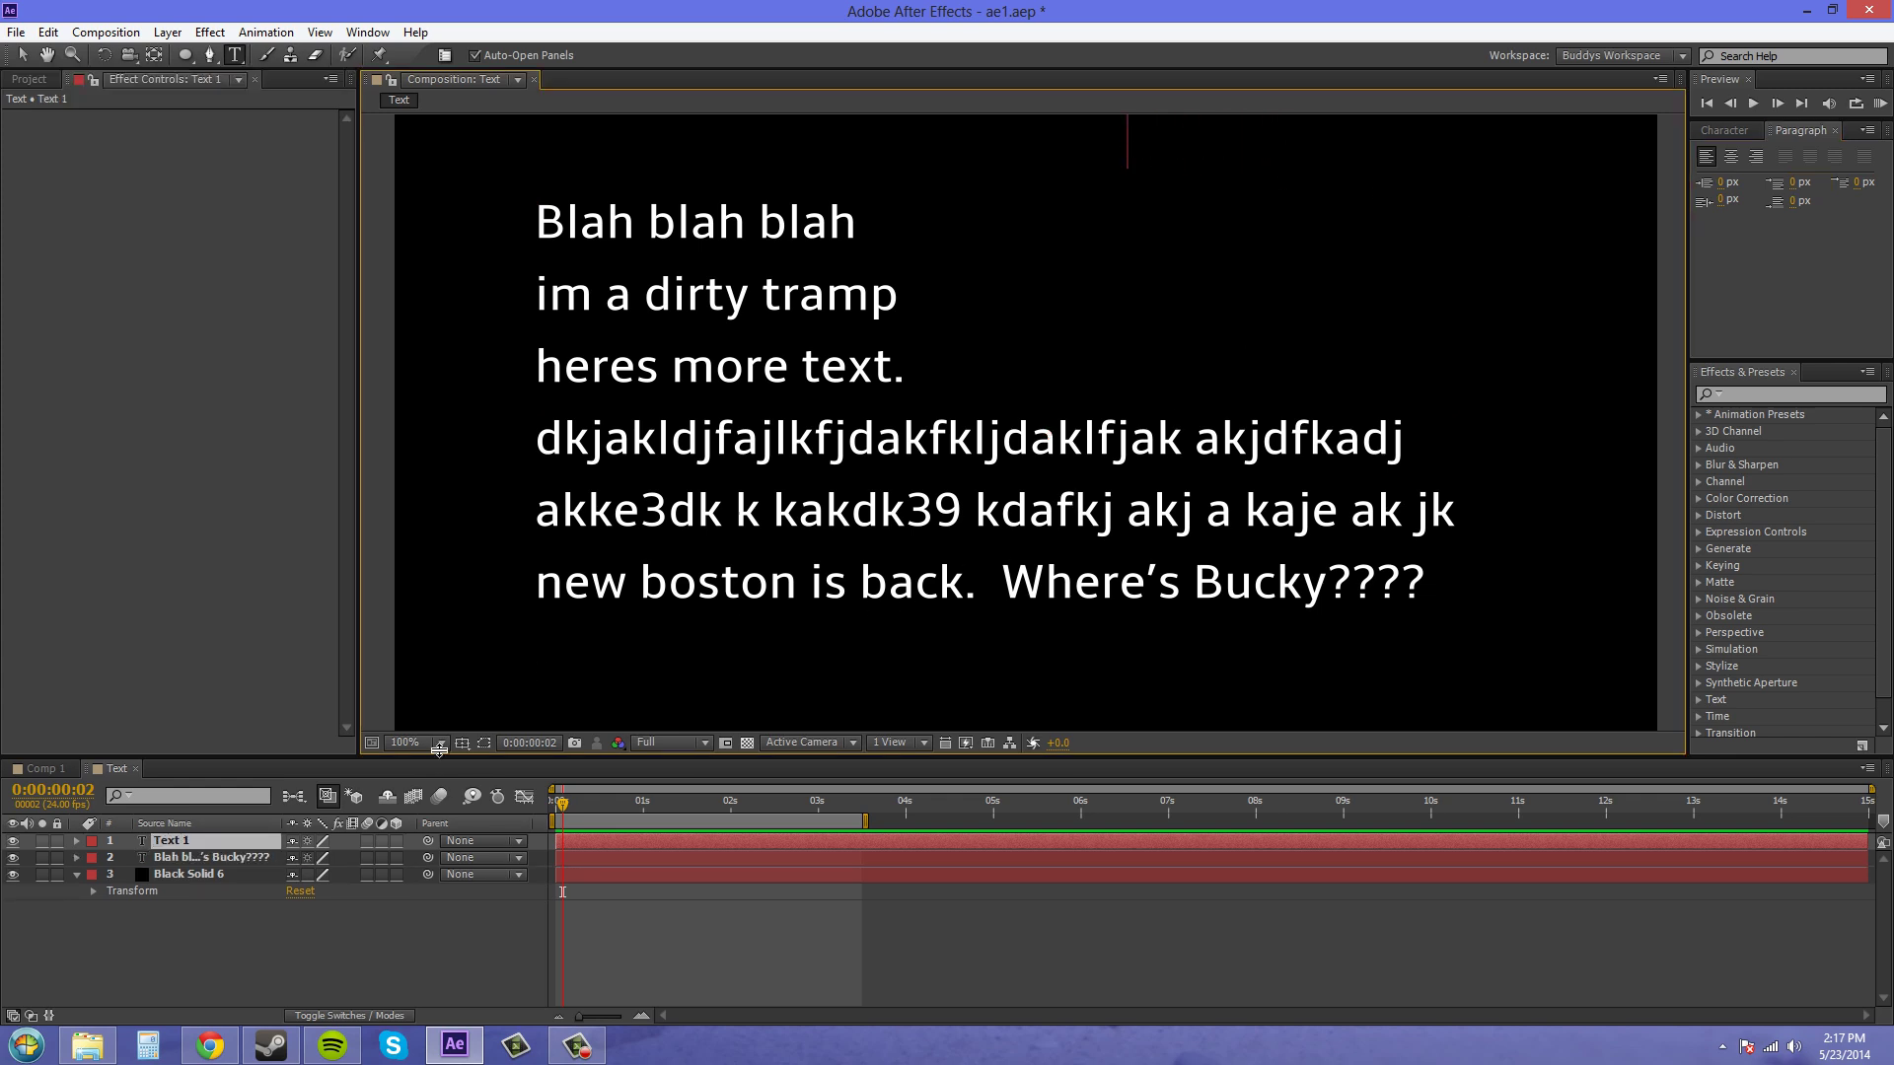
{"action": "right_click", "coordinate": [983, 497]}
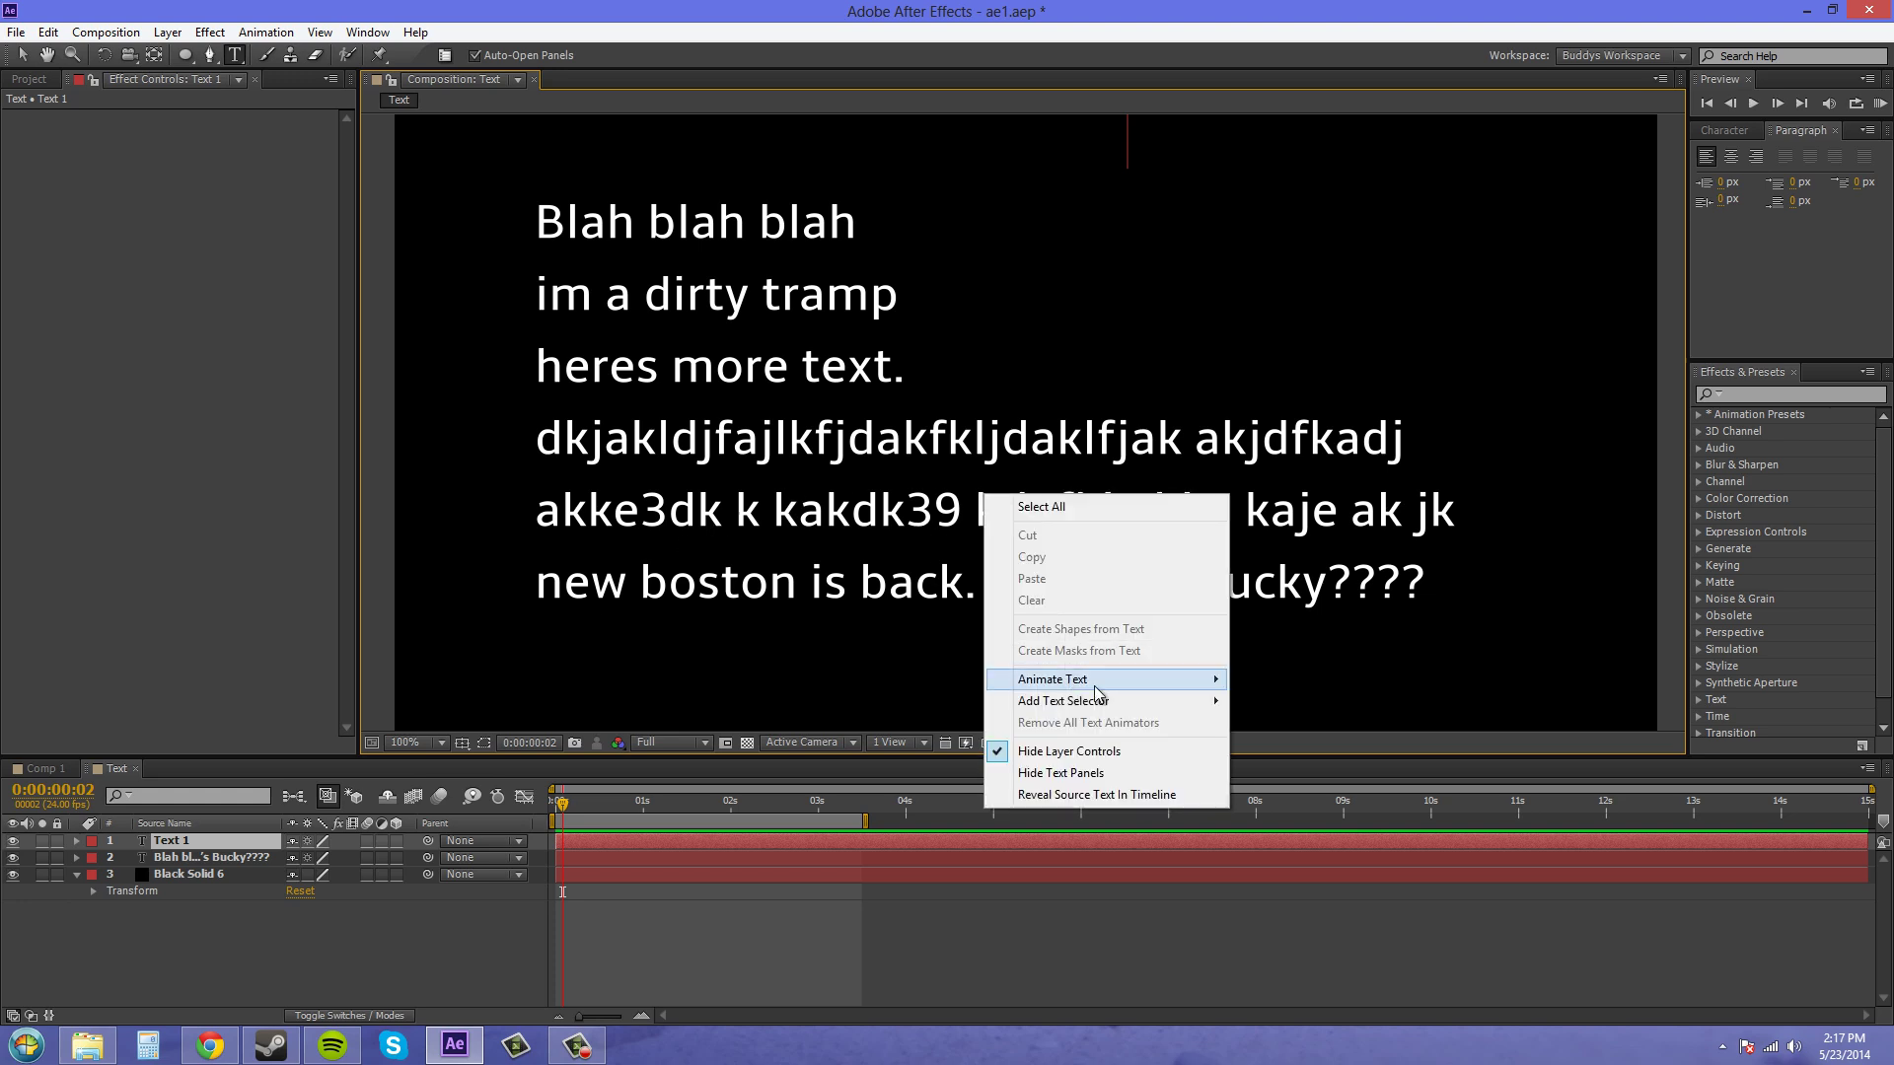
Step: Select the six-line text layer and browse its context menu without changes
{"action": "left_click", "coordinate": [410, 905]}
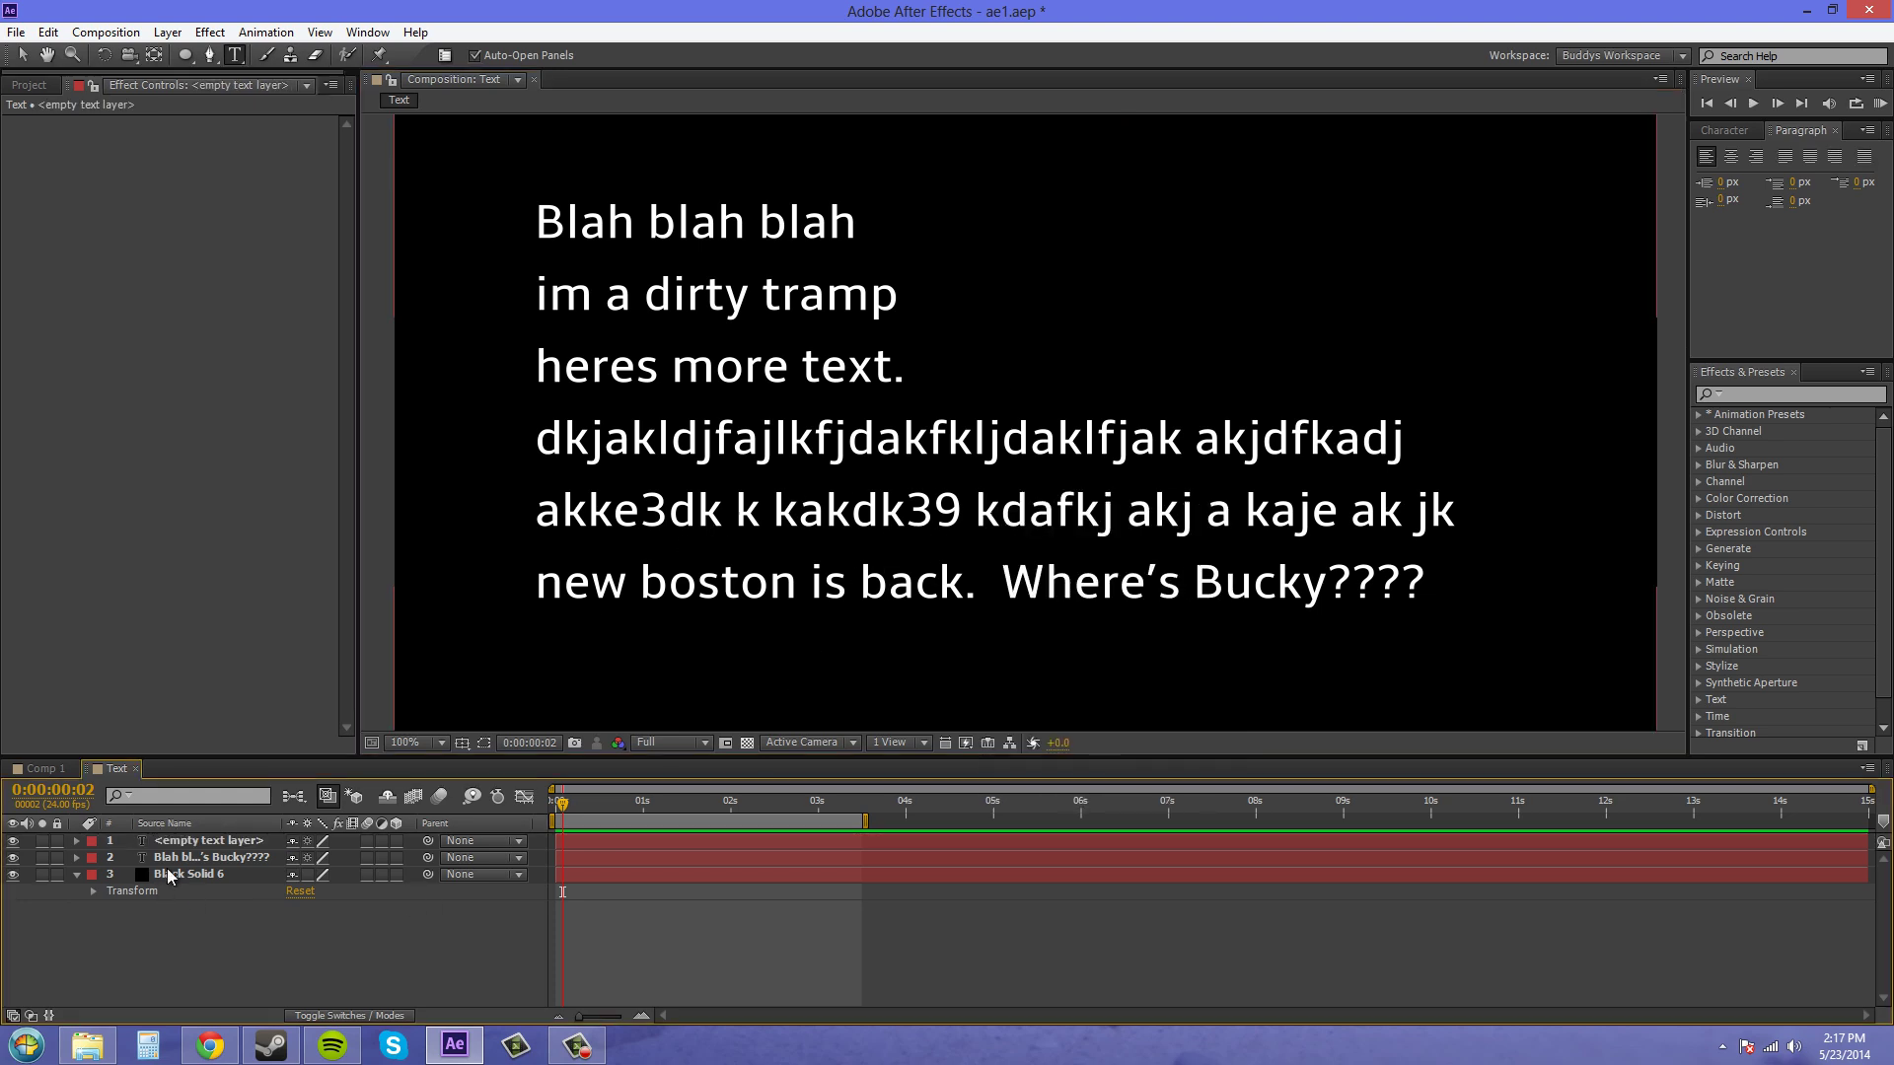
{"action": "left_click", "coordinate": [212, 858]}
{"action": "right_click", "coordinate": [864, 488]}
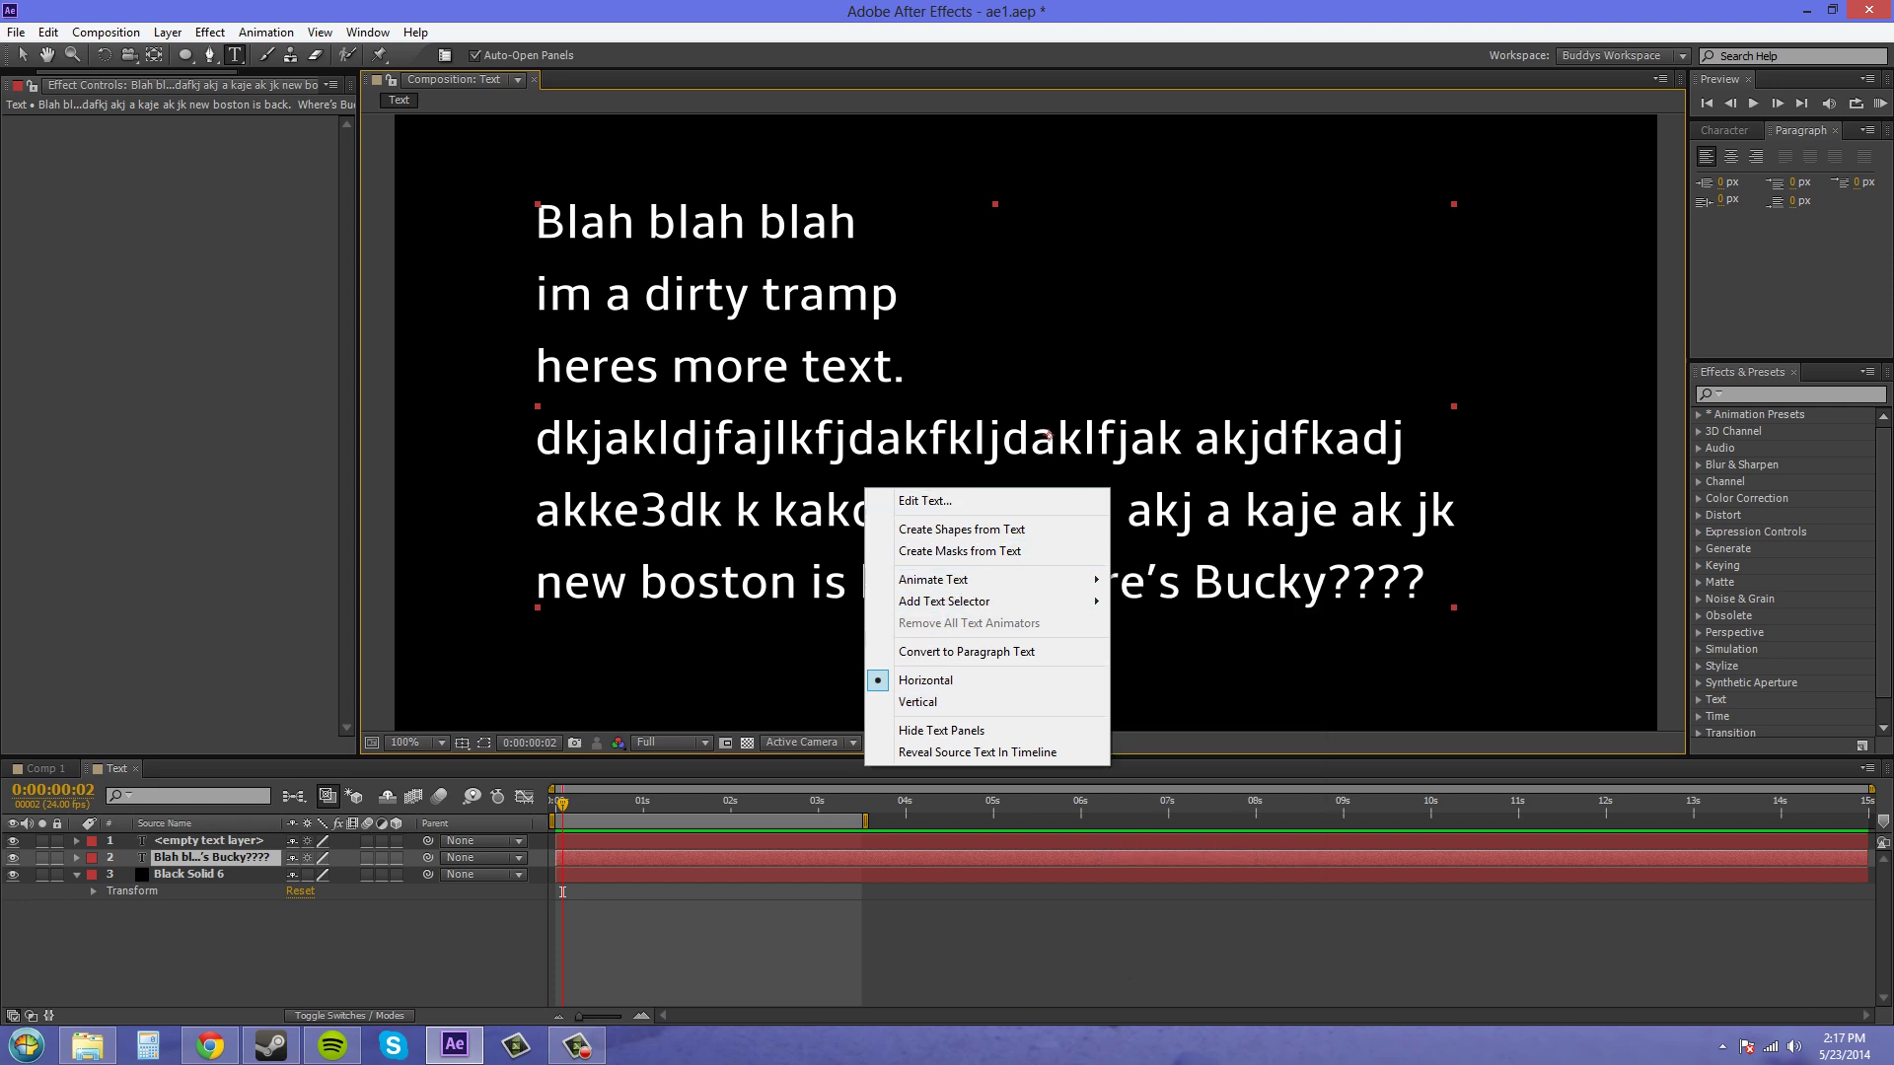
{"action": "key", "text": "Escape"}
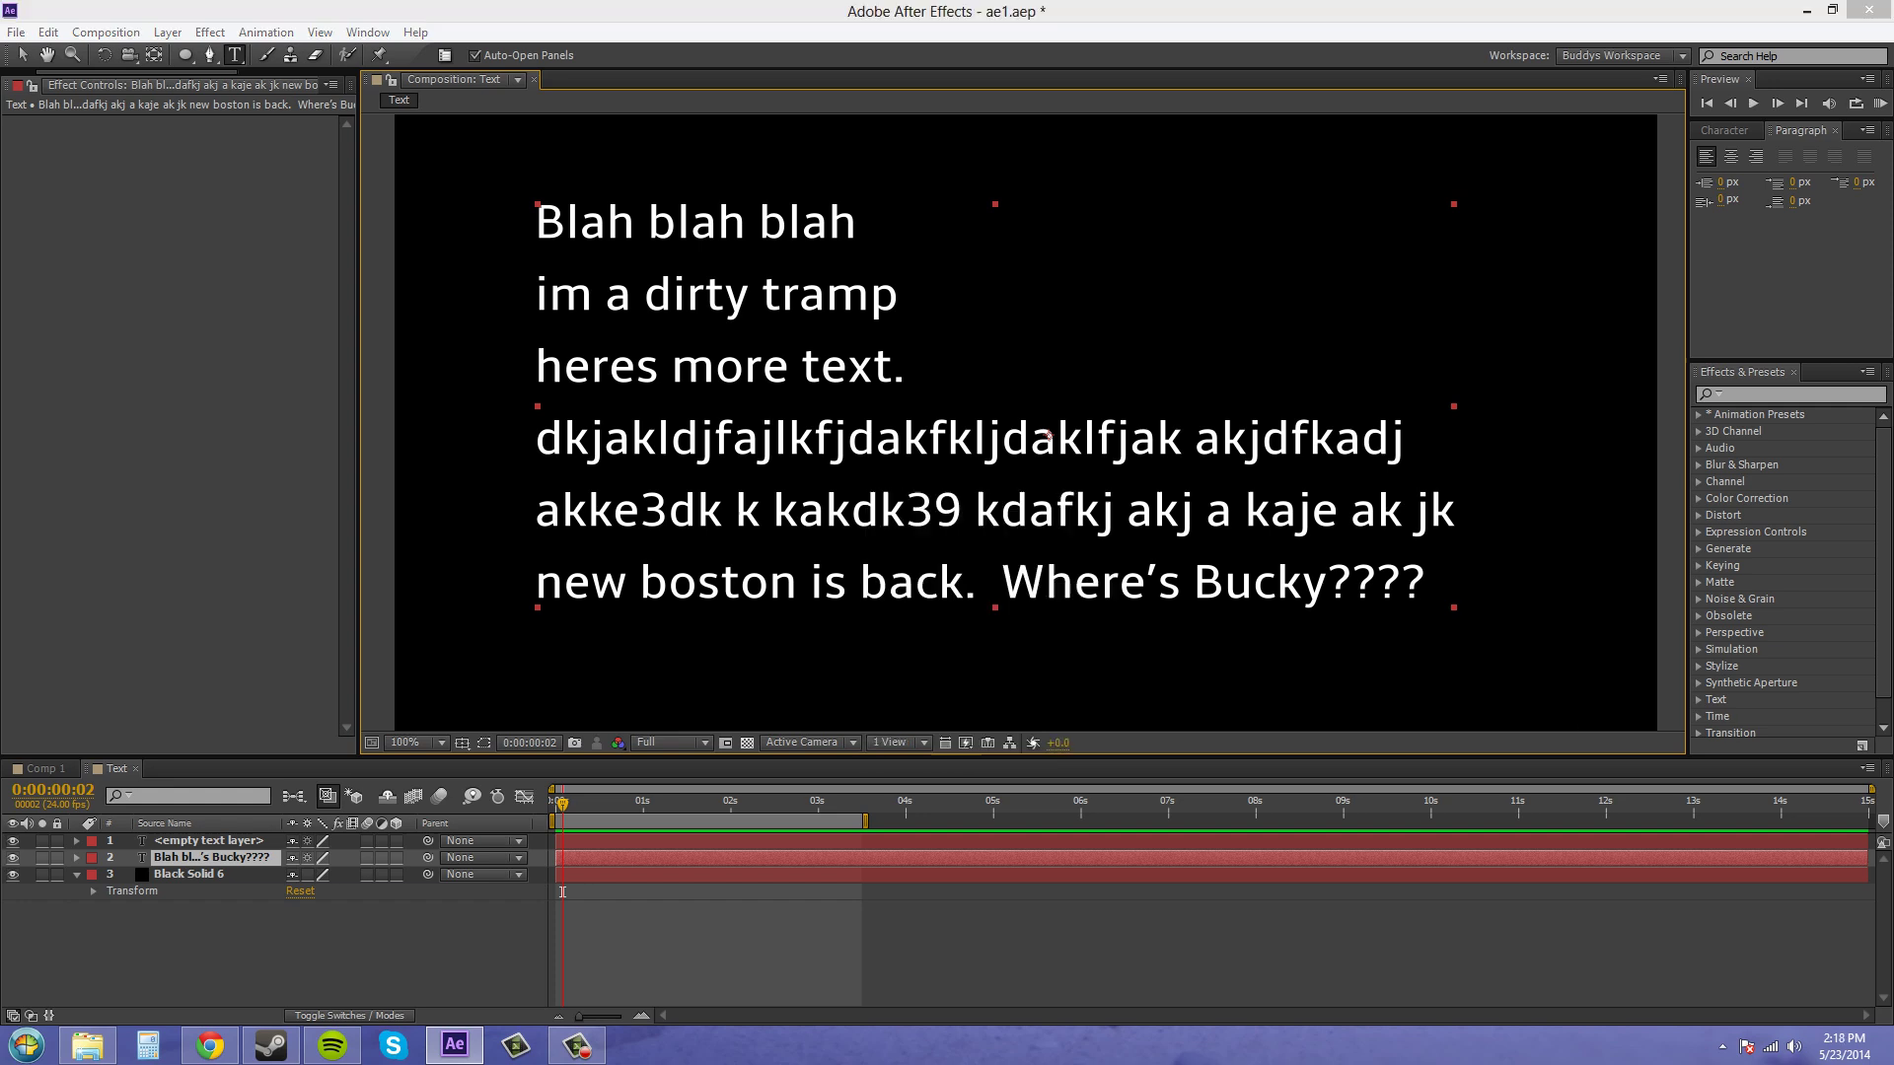